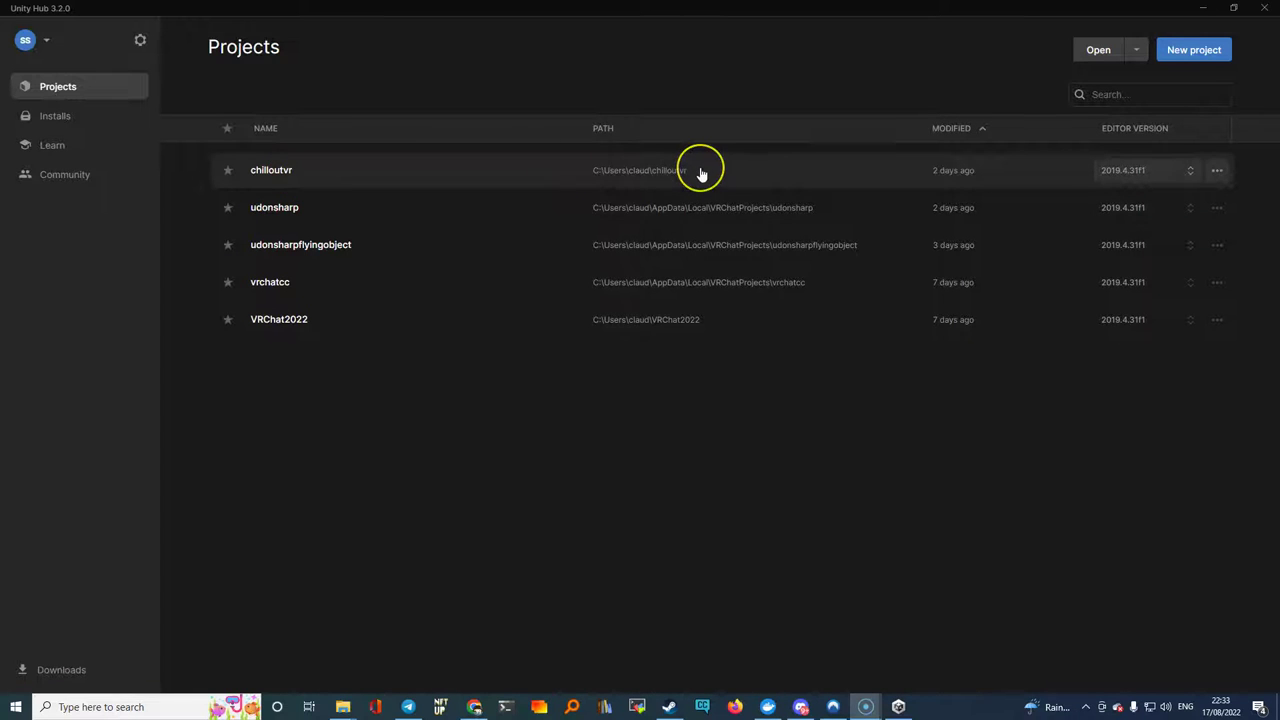
Check the existing chilloutvr project and the installed editor versions in Unity Hub.
left_click(253, 173)
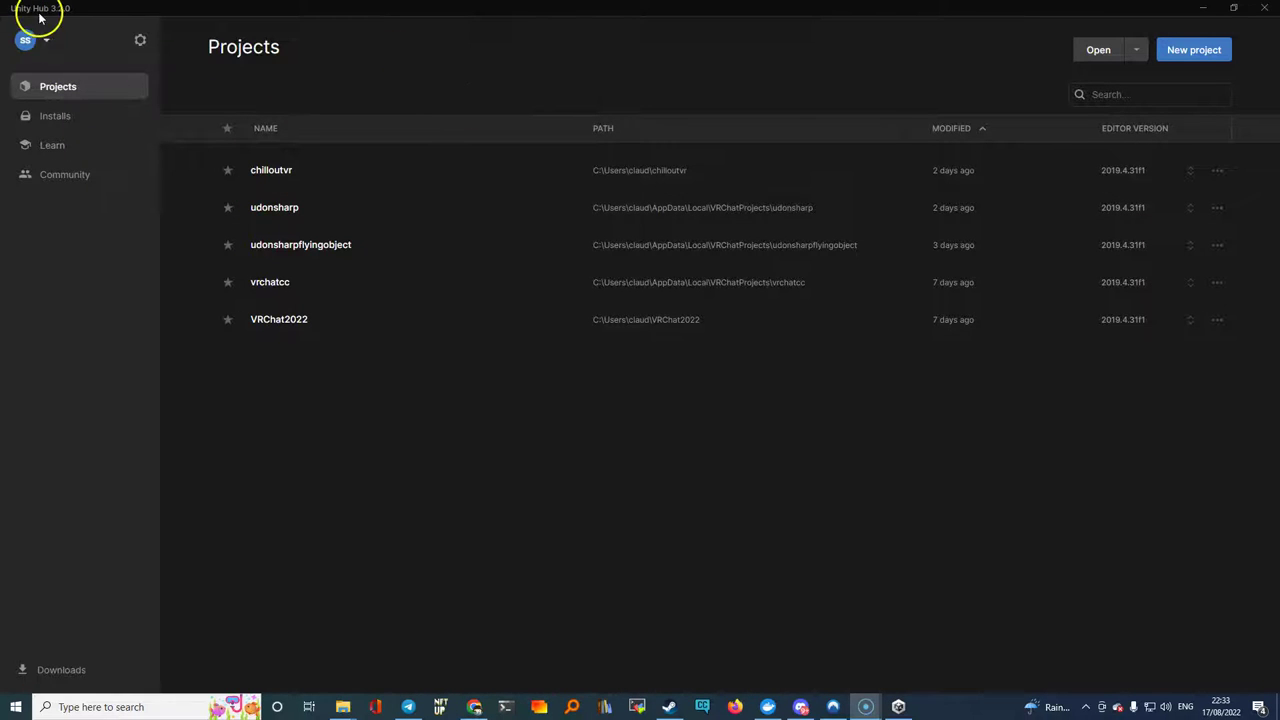
left_click(51, 119)
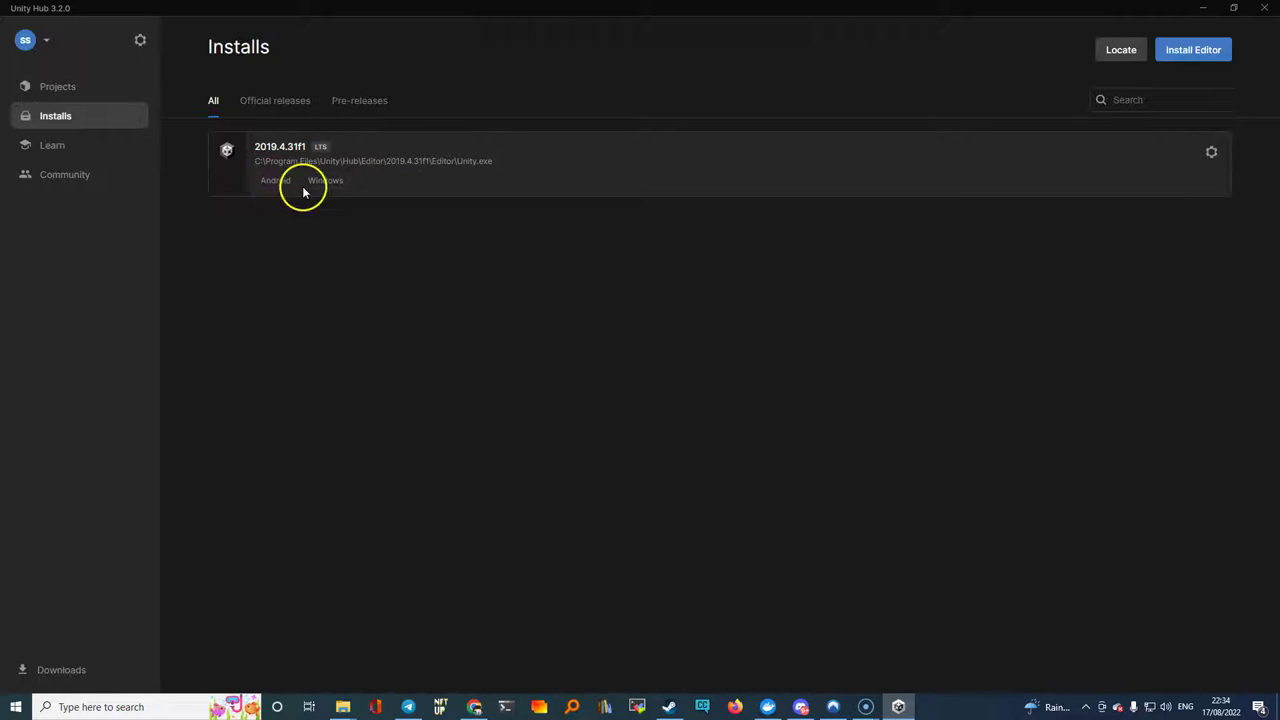
left_click(62, 88)
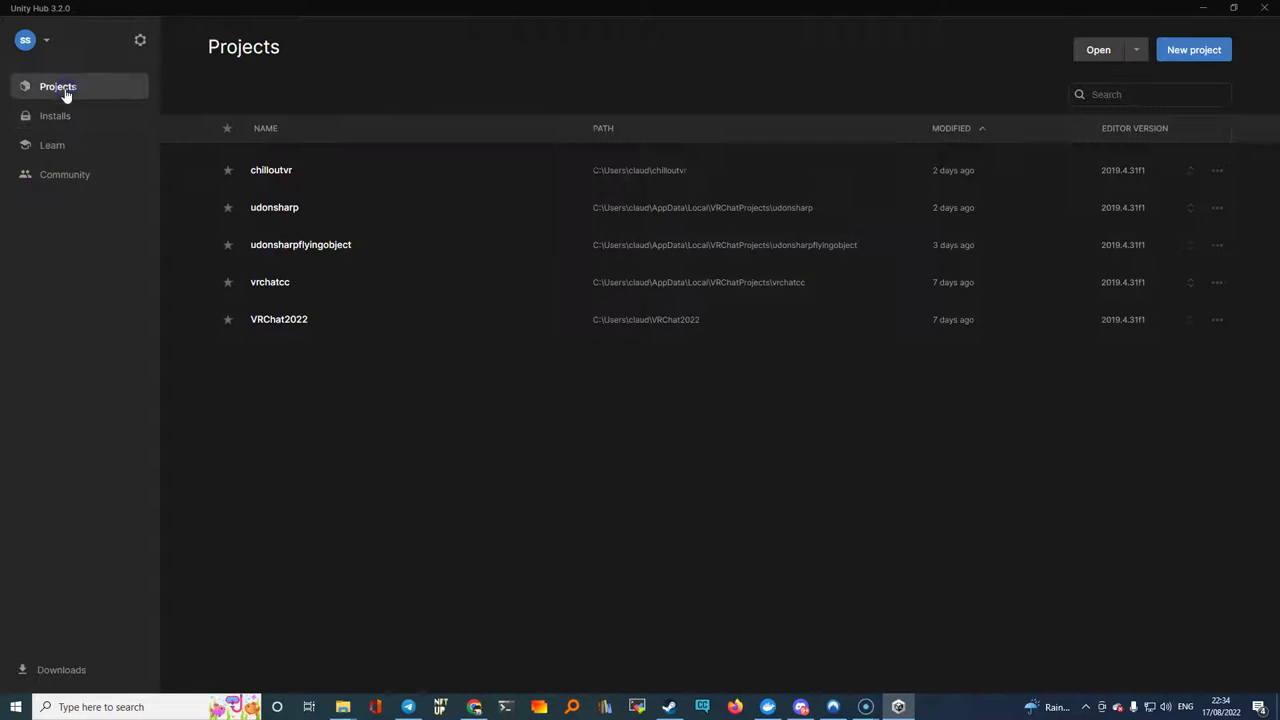
Create a new 3D project named chilloutVR-video with editor 2019.4.31f1.
left_click(1195, 52)
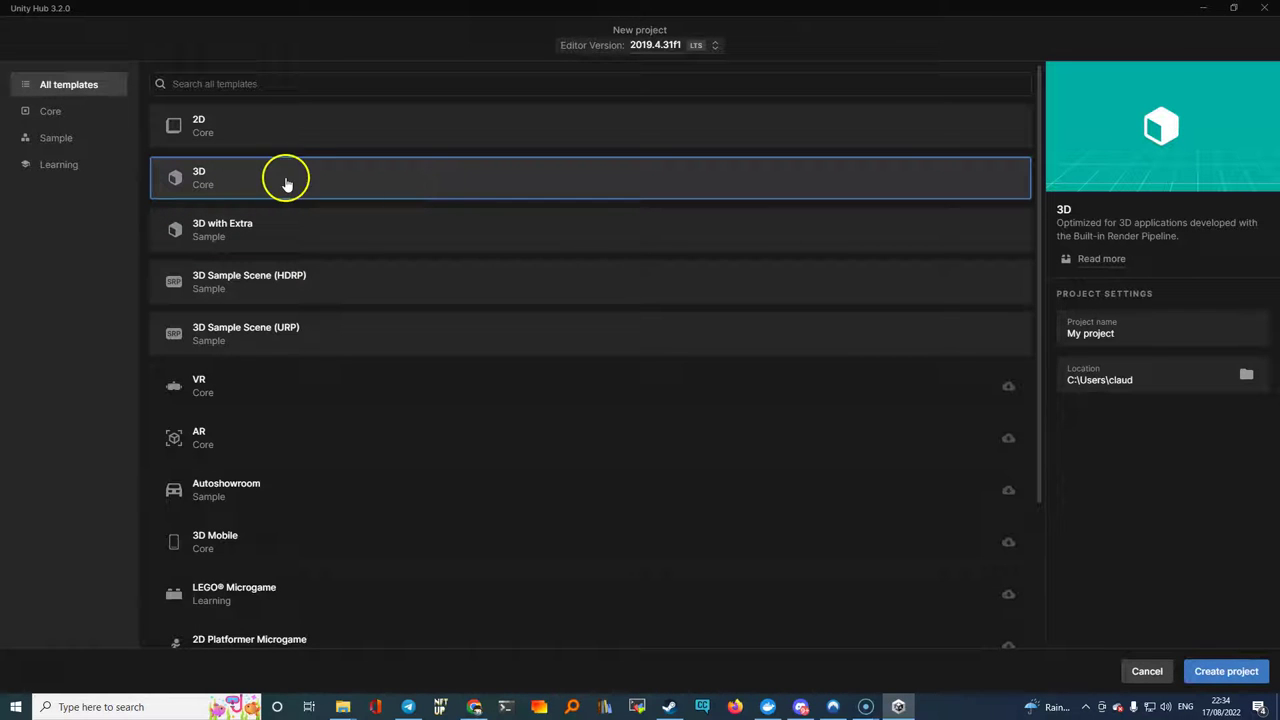
left_click(1122, 335)
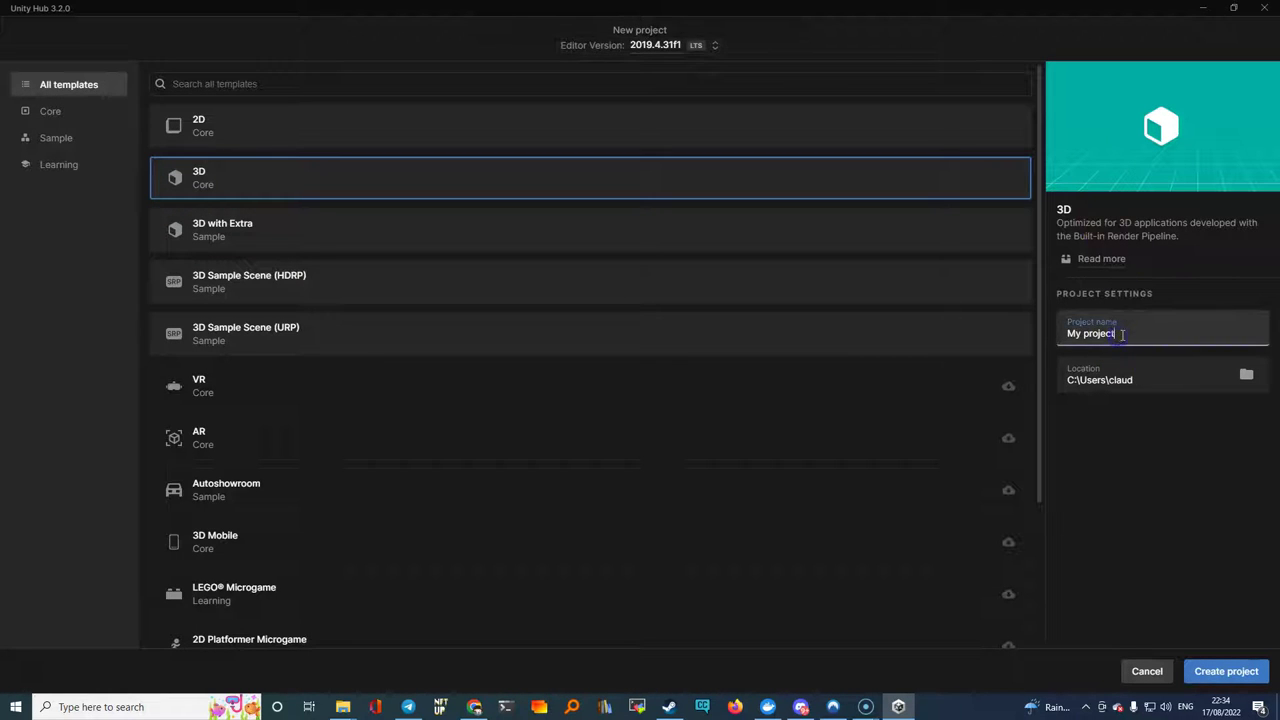
type("chillout")
type("VR video")
left_click(1114, 335)
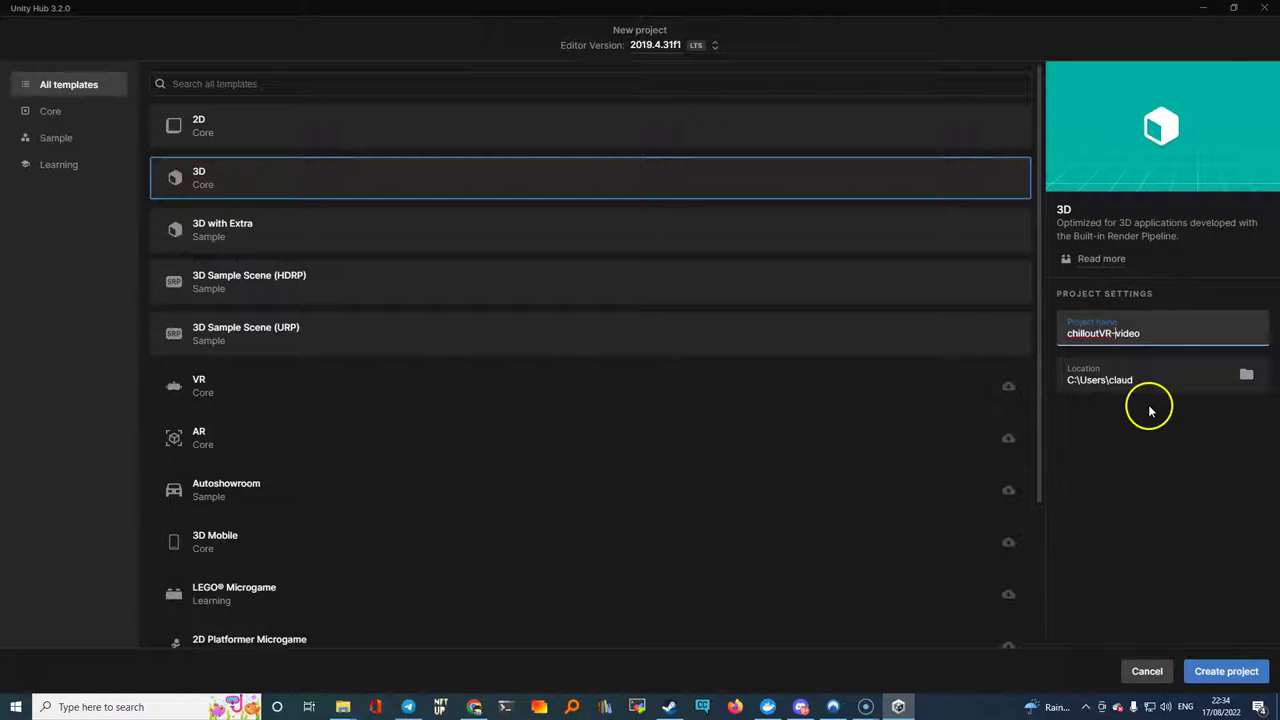
left_click(1228, 674)
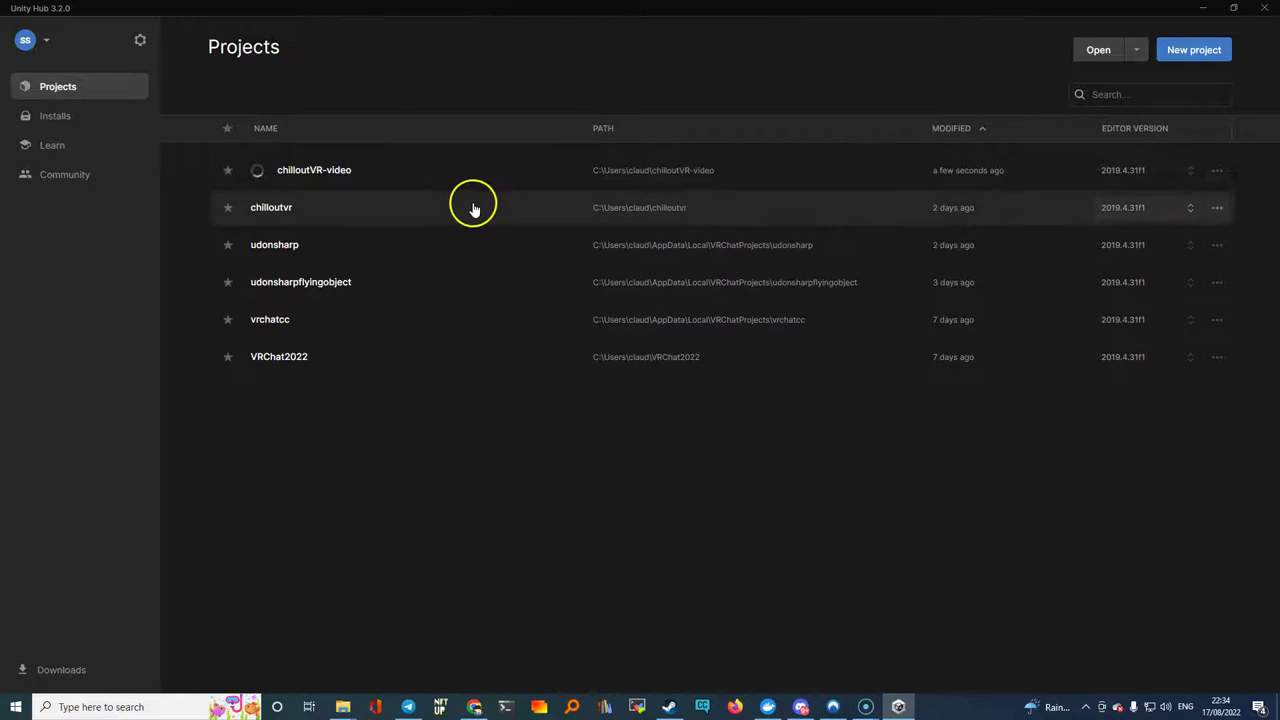
In a new Chrome tab, enter 'abi' and open the Prop CVR Attachment Tutorial forum post.
left_click(479, 708)
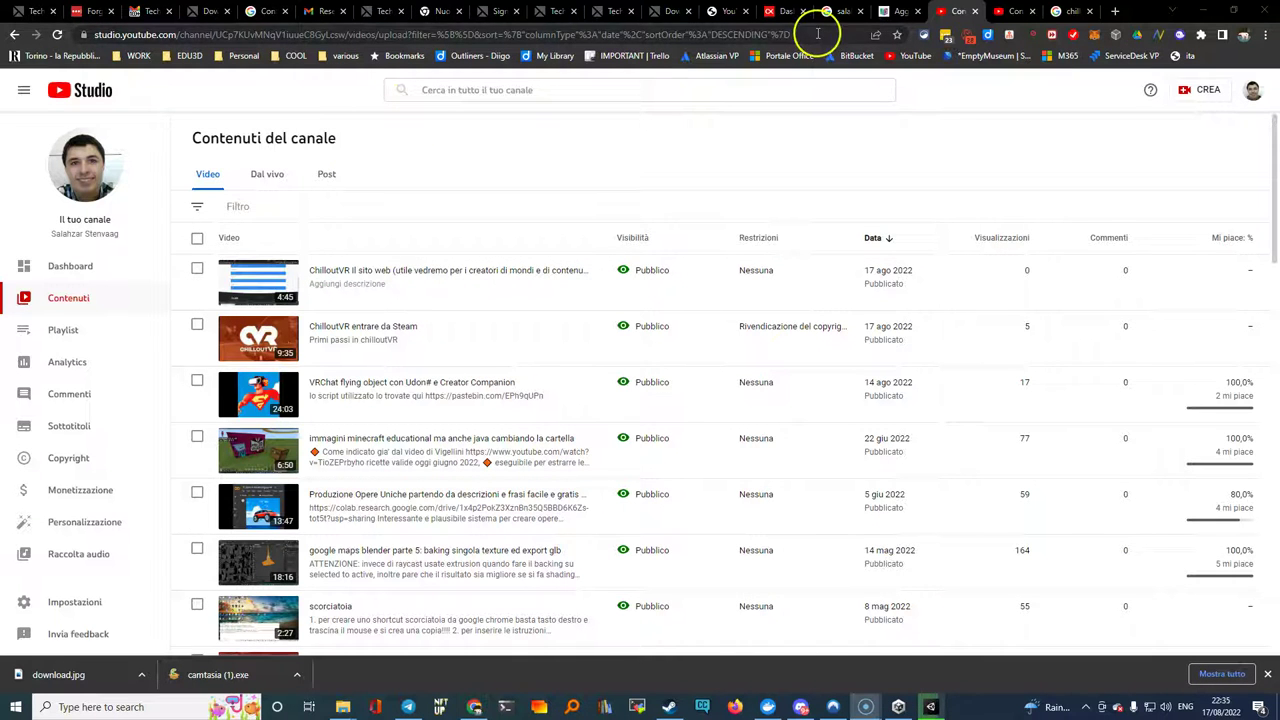
left_click(1115, 11)
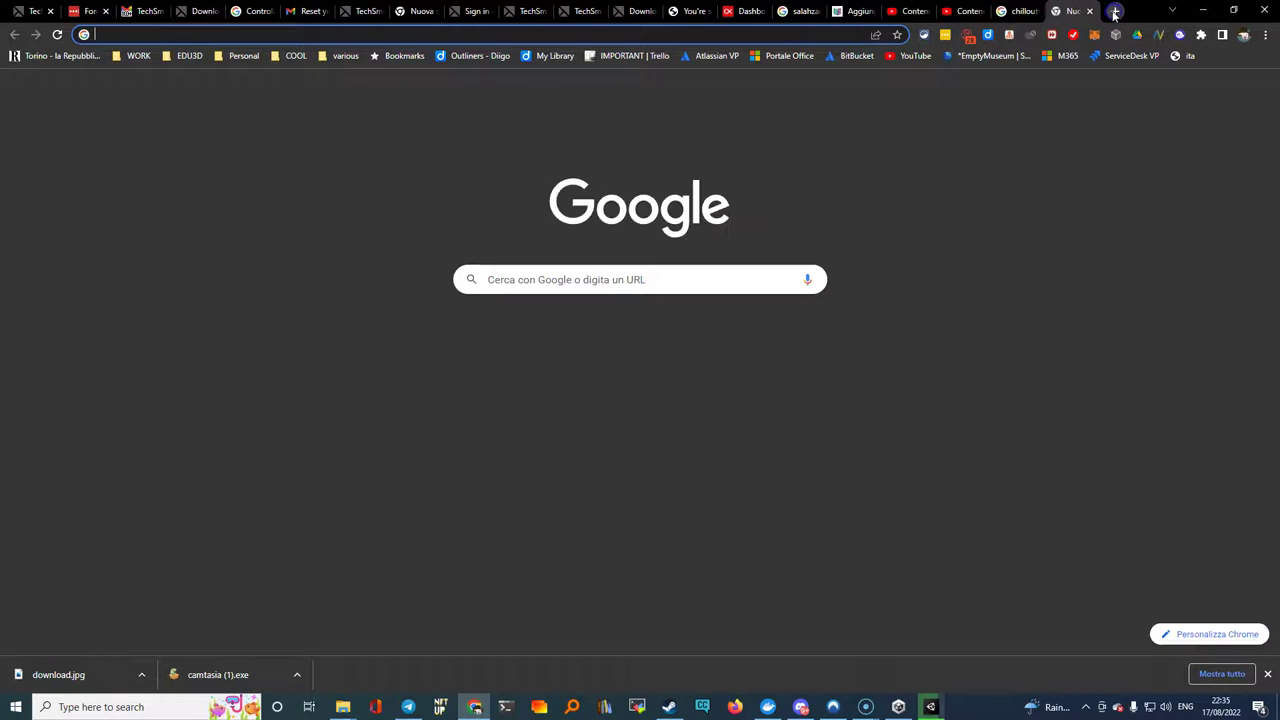
left_click(247, 34)
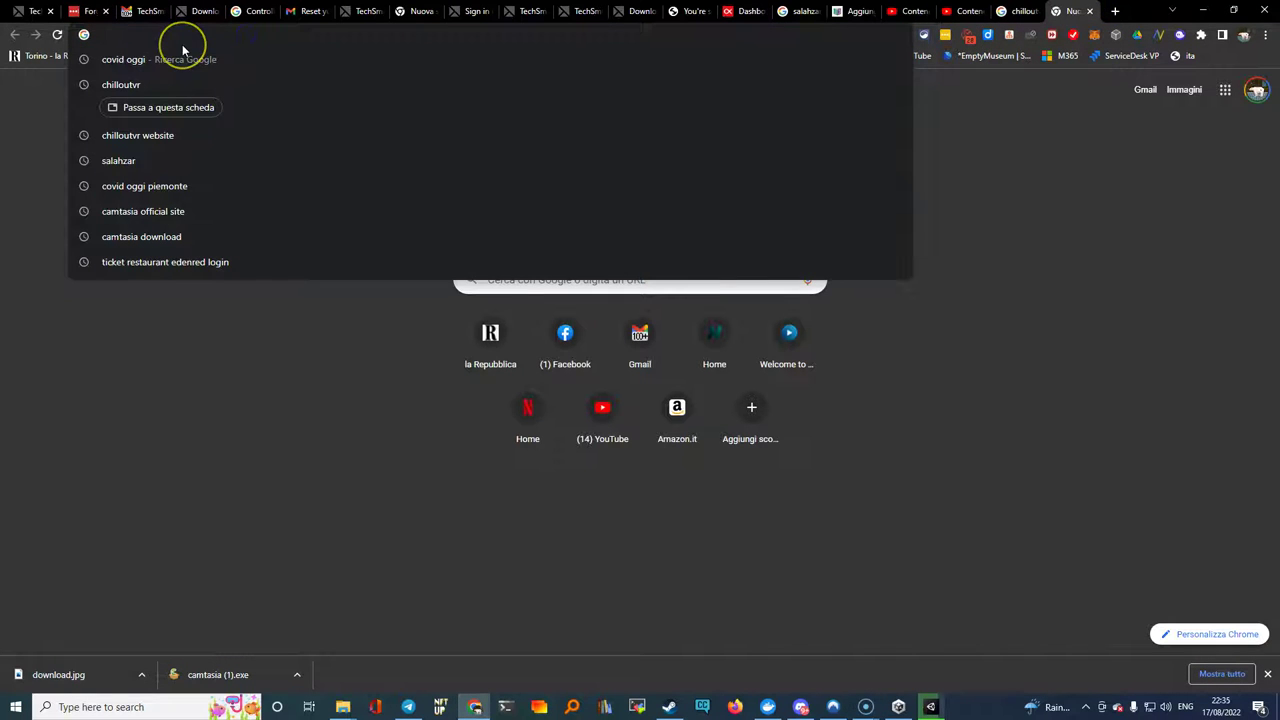
type("abi")
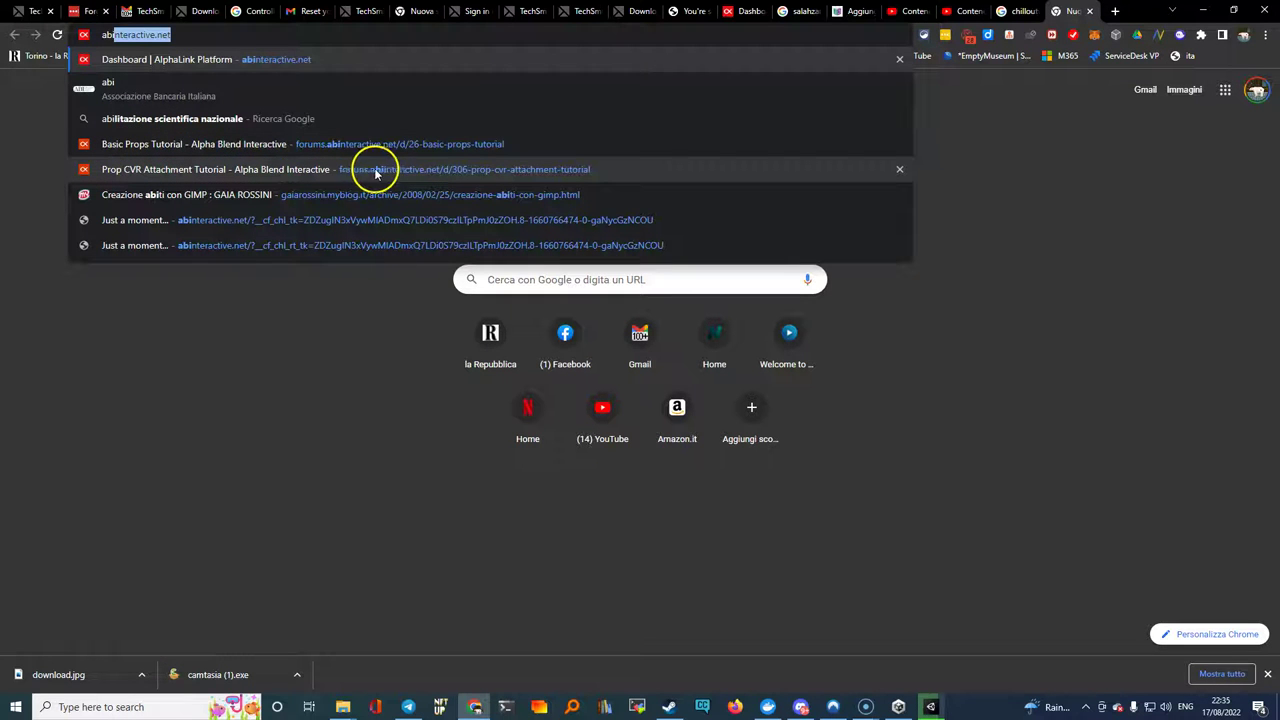
left_click(204, 170)
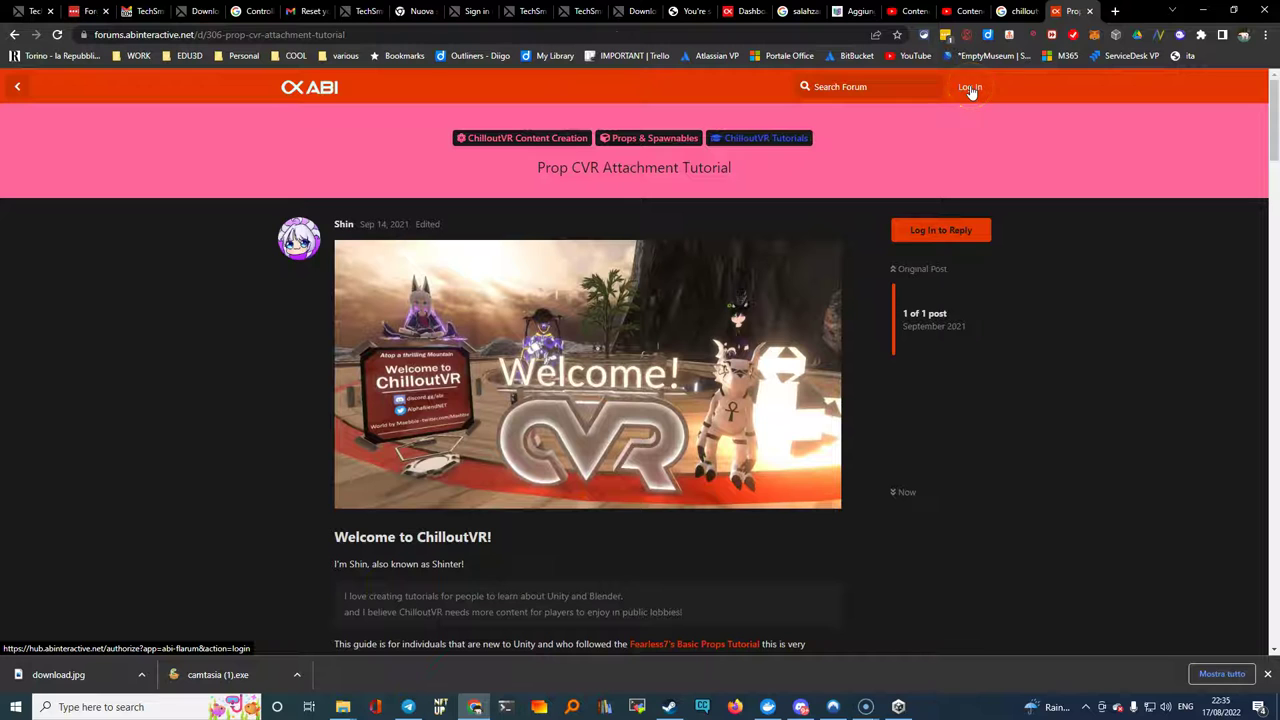
Go back to the forum home page and delete 'forums' from the address.
left_click(17, 87)
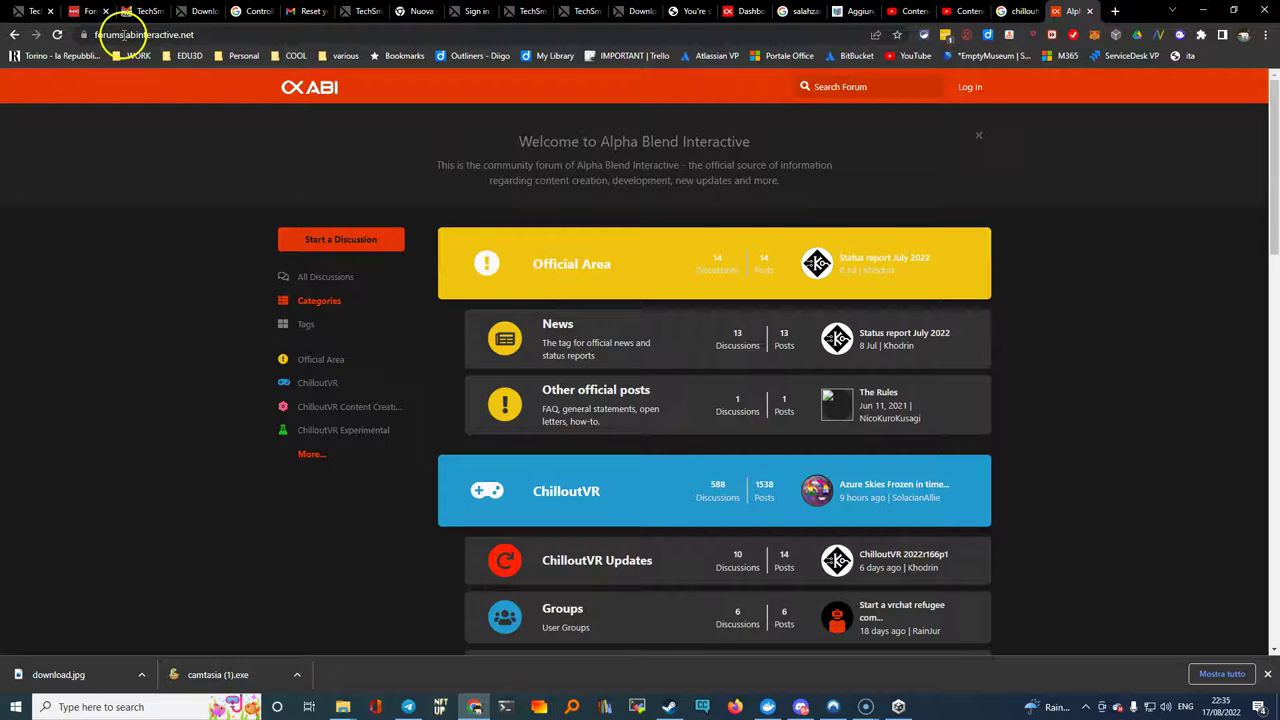
left_click_drag(128, 34, 56, 36)
key("BackSpace")
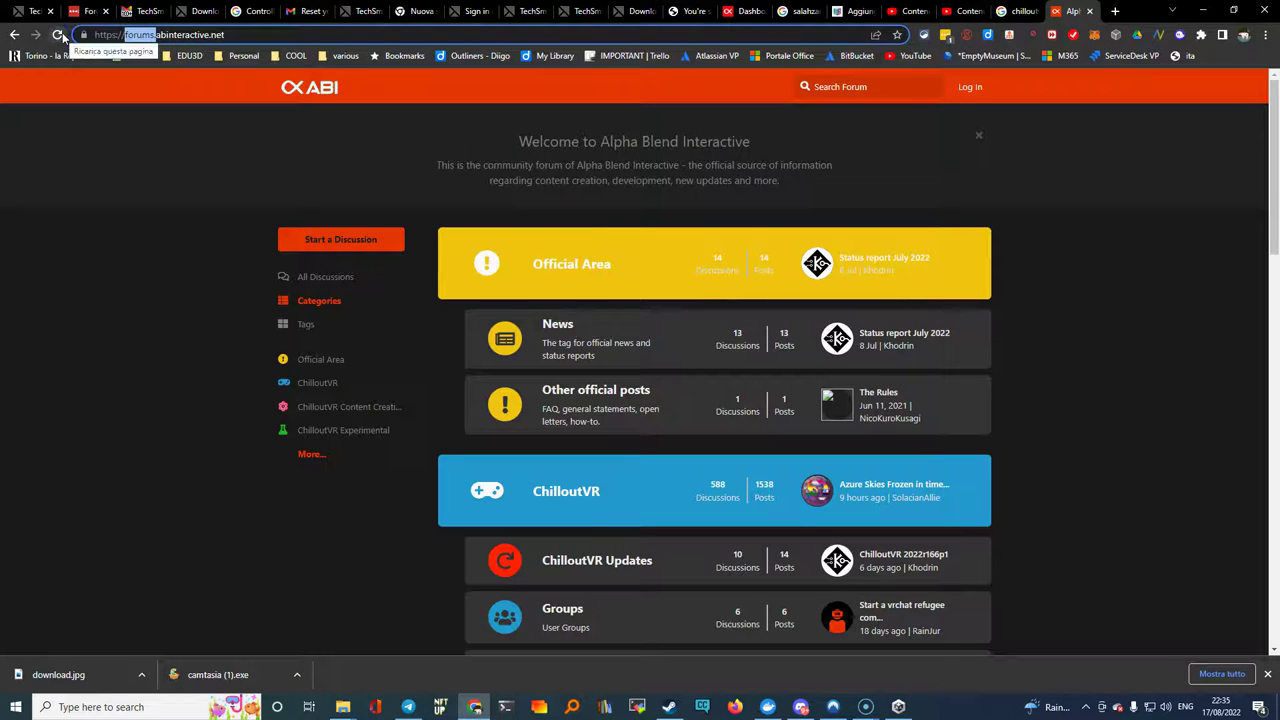
Load abinteractive.net and open the Content Creation Kit documentation from the footer.
key("Return")
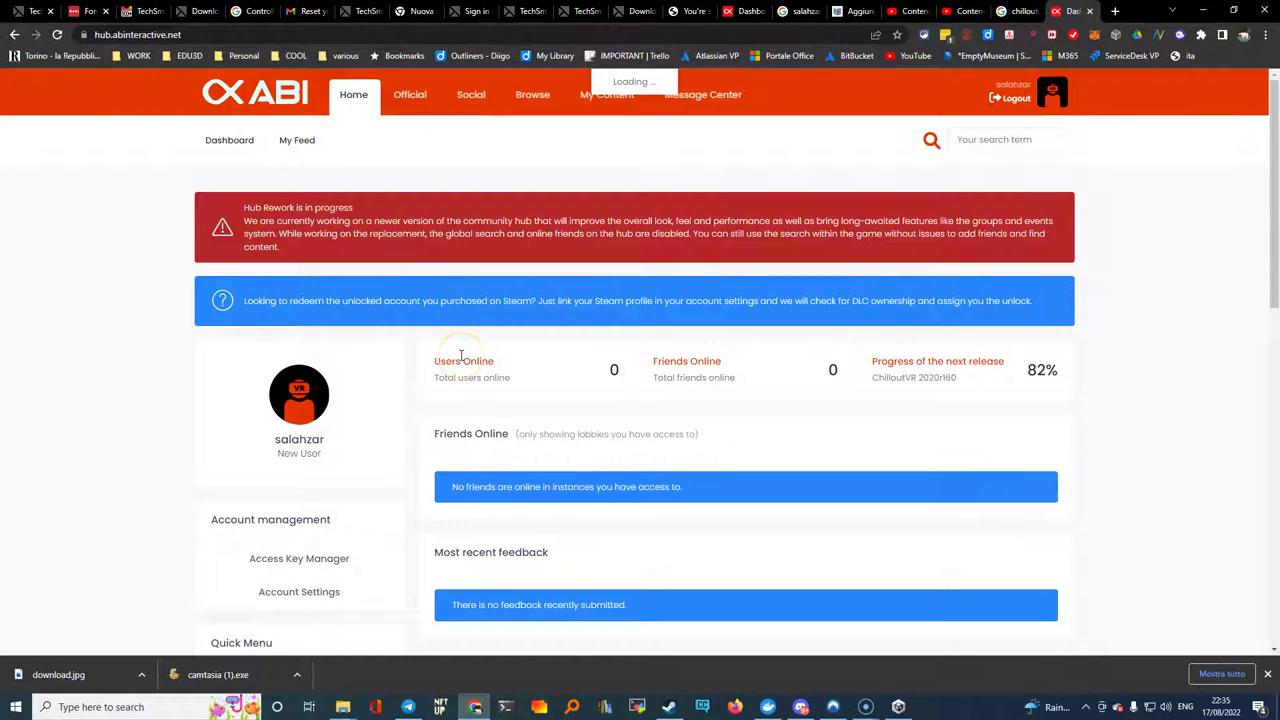
scroll(418, 394, "down", 3)
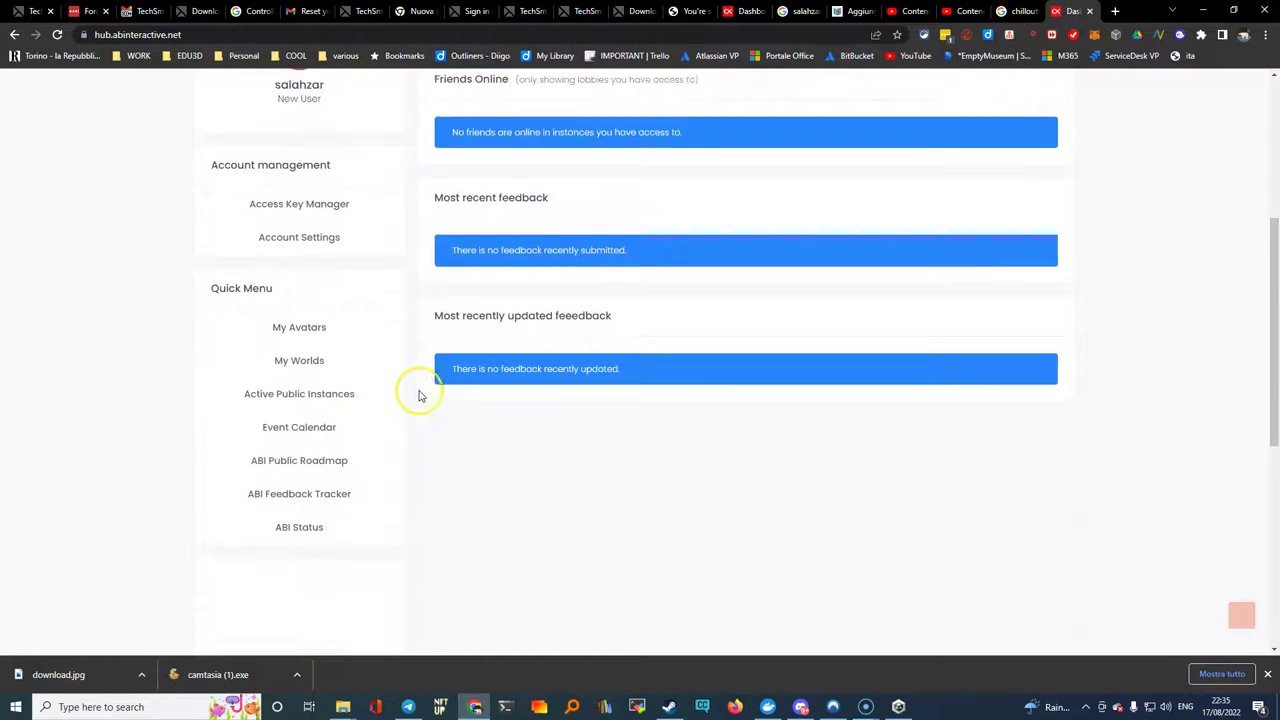
scroll(419, 394, "down", 5)
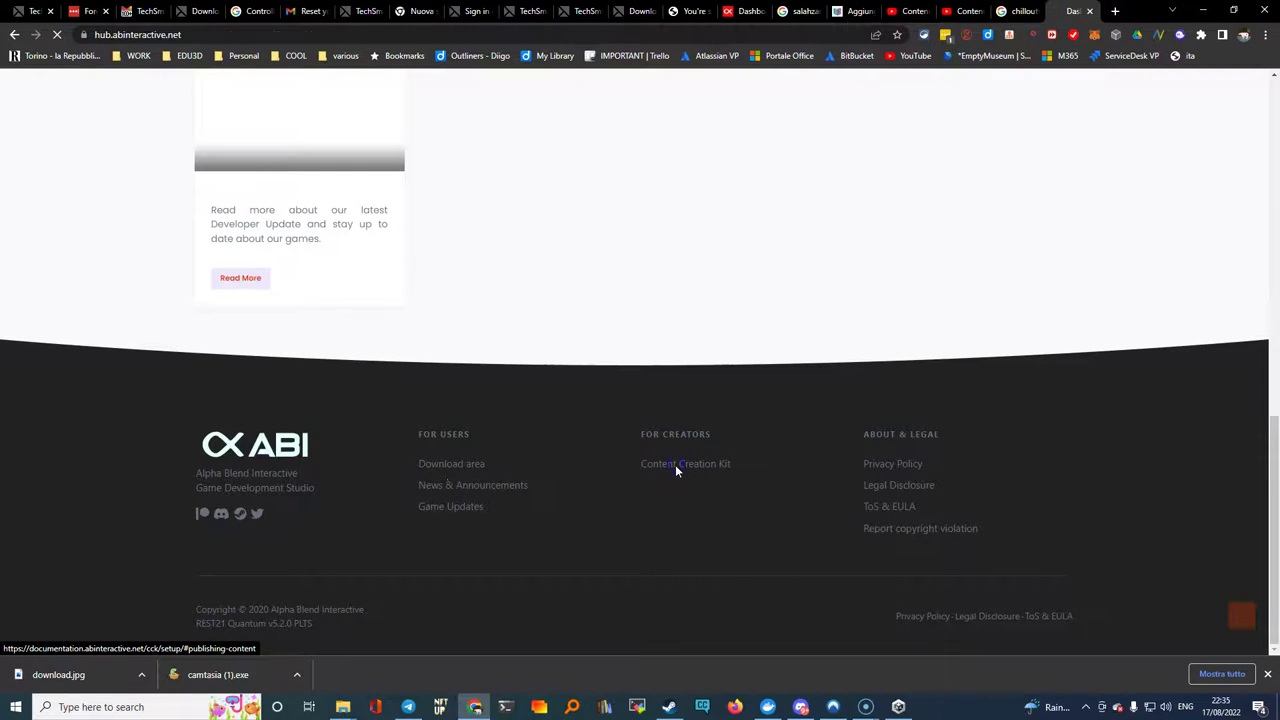
left_click(675, 464)
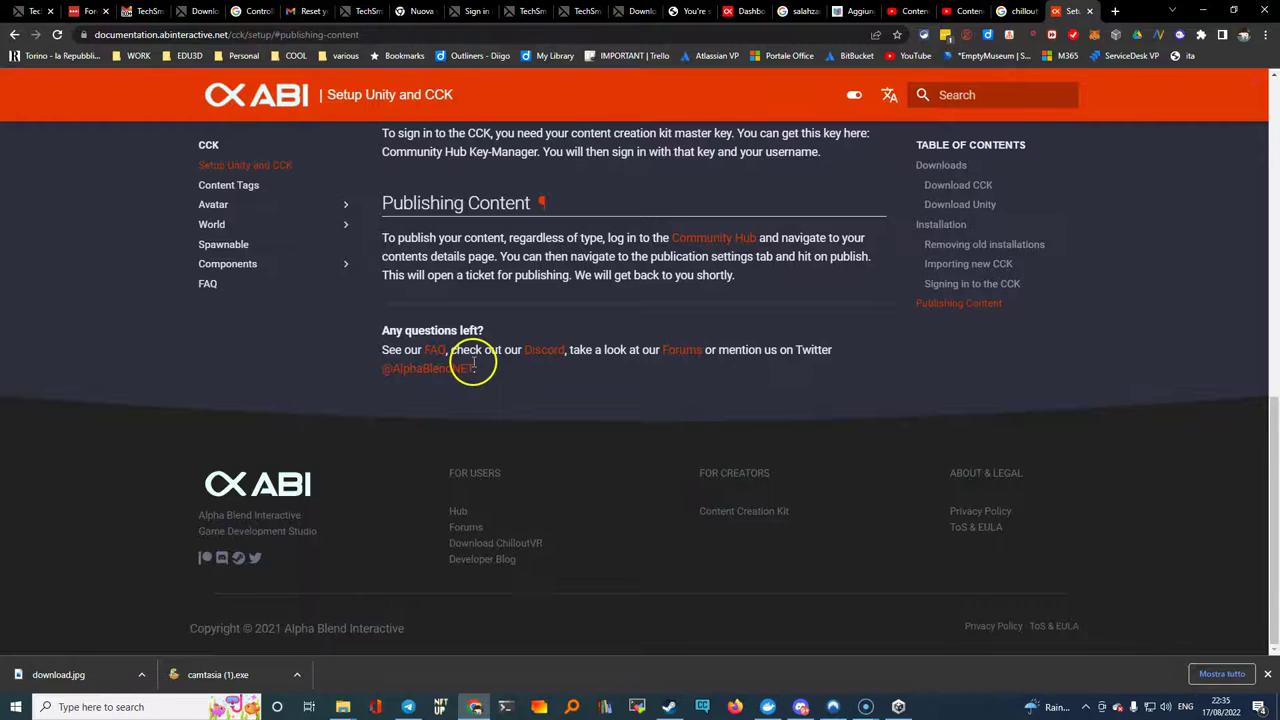
Download Content Creation Kit v3.4 RELEASE from the Setup Unity and CCK page.
scroll(473, 365, "up", 1)
scroll(473, 365, "up", 1)
scroll(473, 365, "up", 1)
scroll(473, 365, "up", 1)
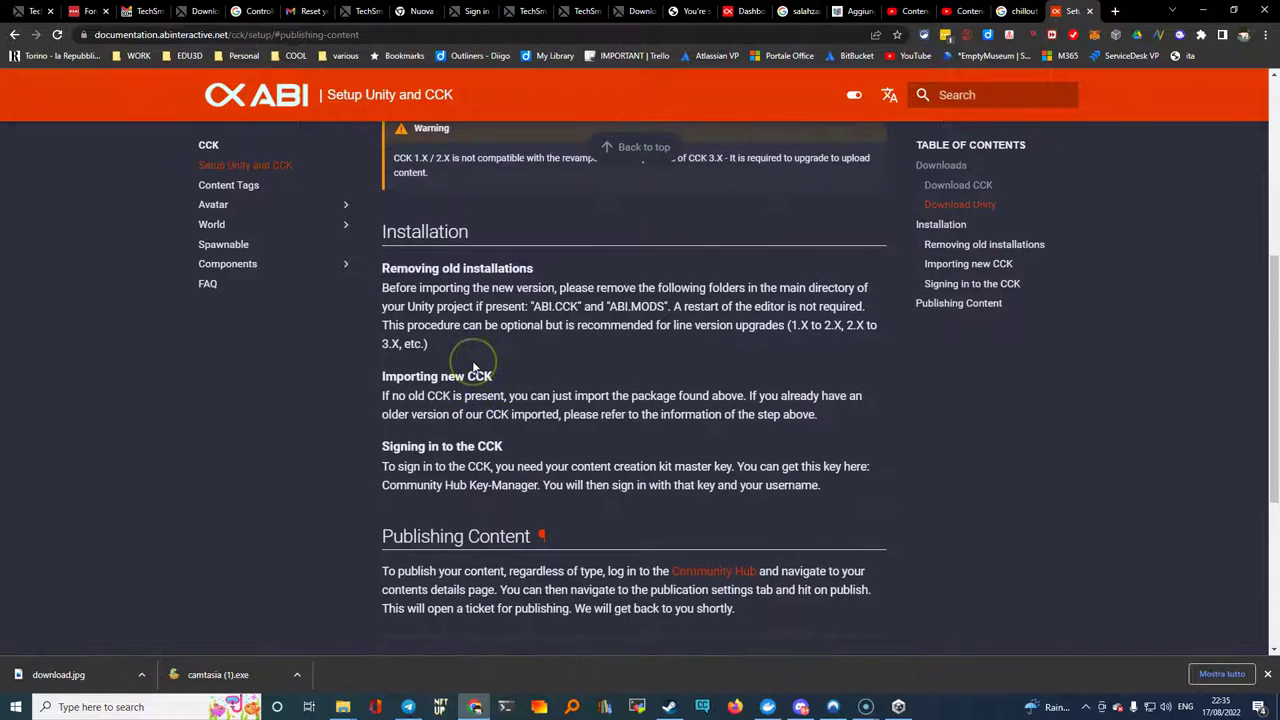
scroll(475, 368, "up", 1)
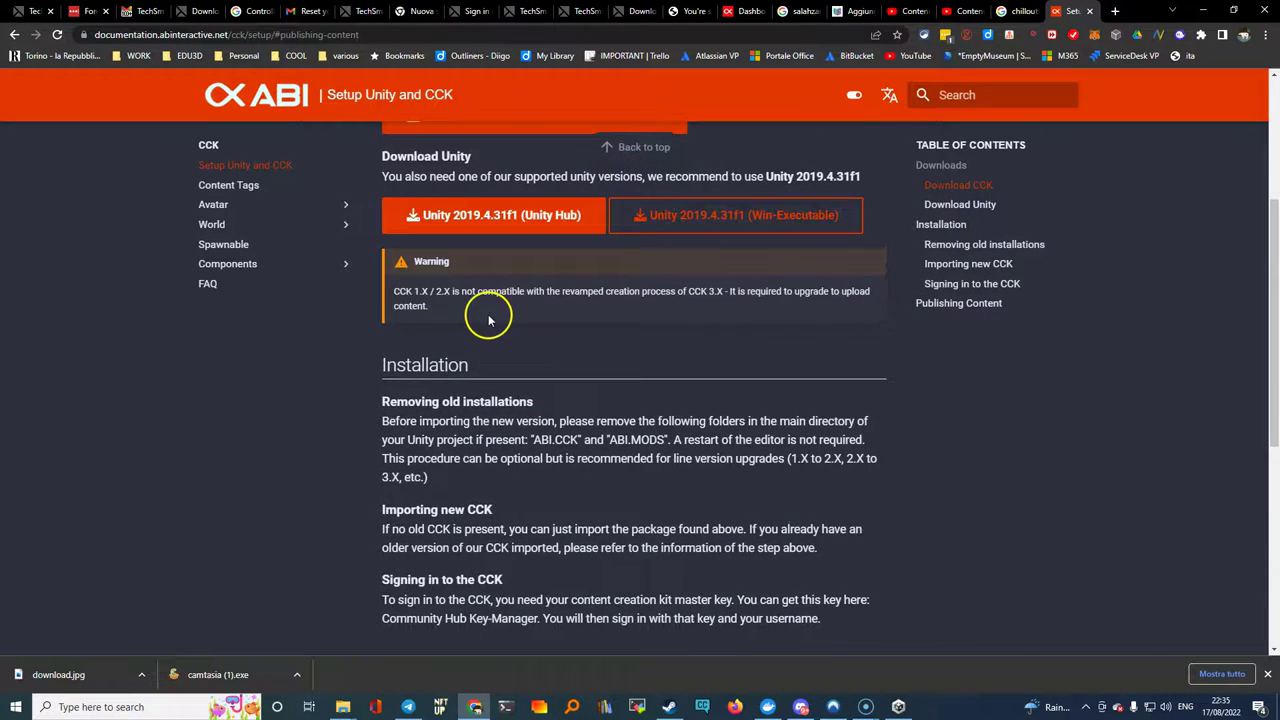
scroll(489, 320, "up", 1)
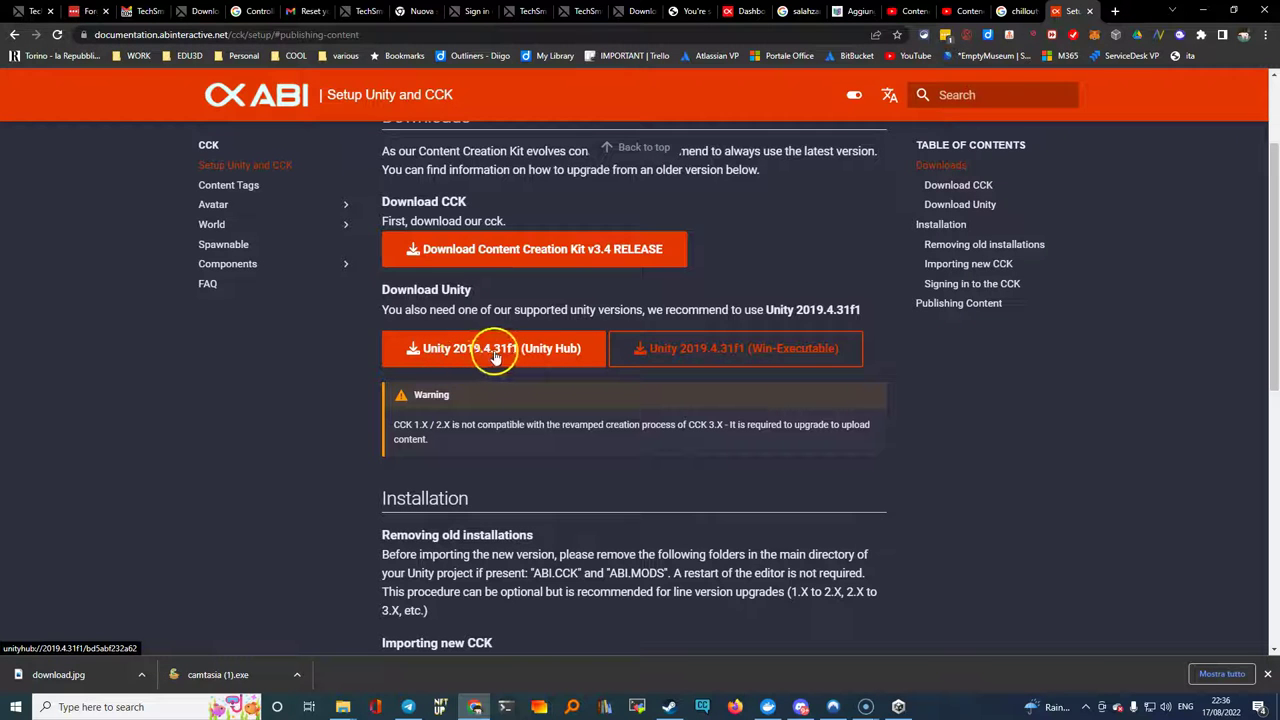
scroll(486, 255, "up", 1)
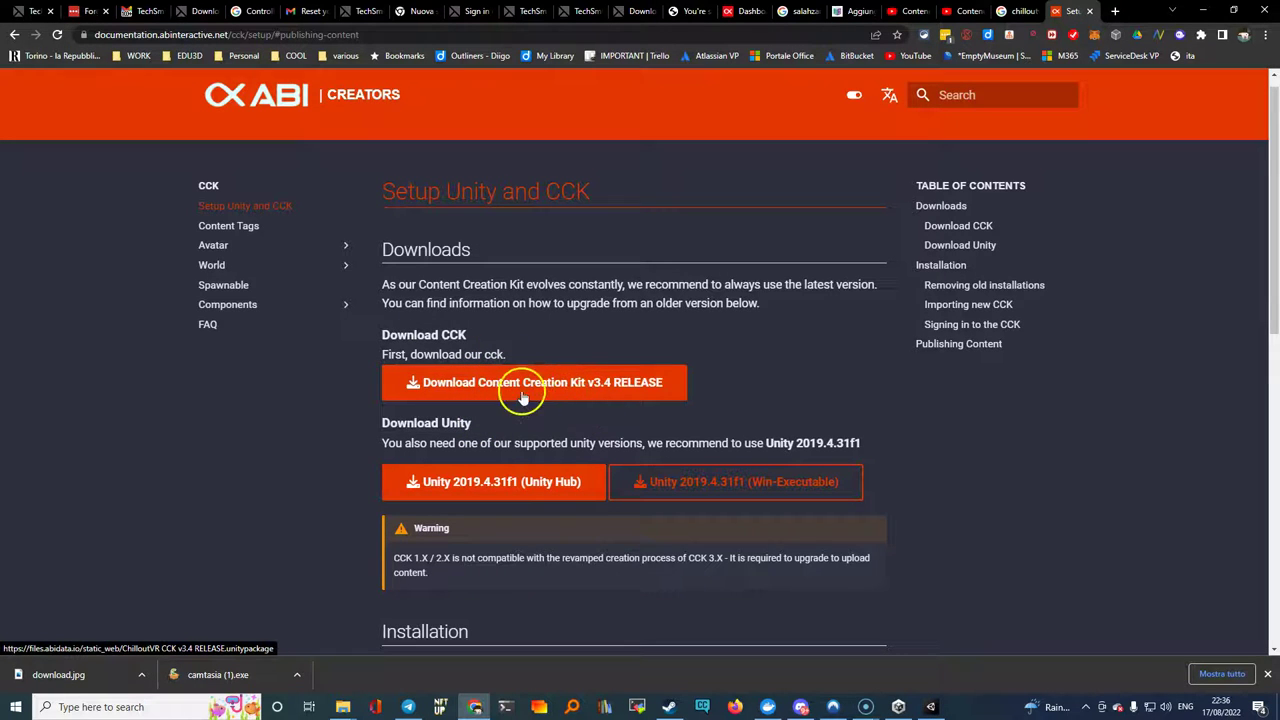
left_click(507, 385)
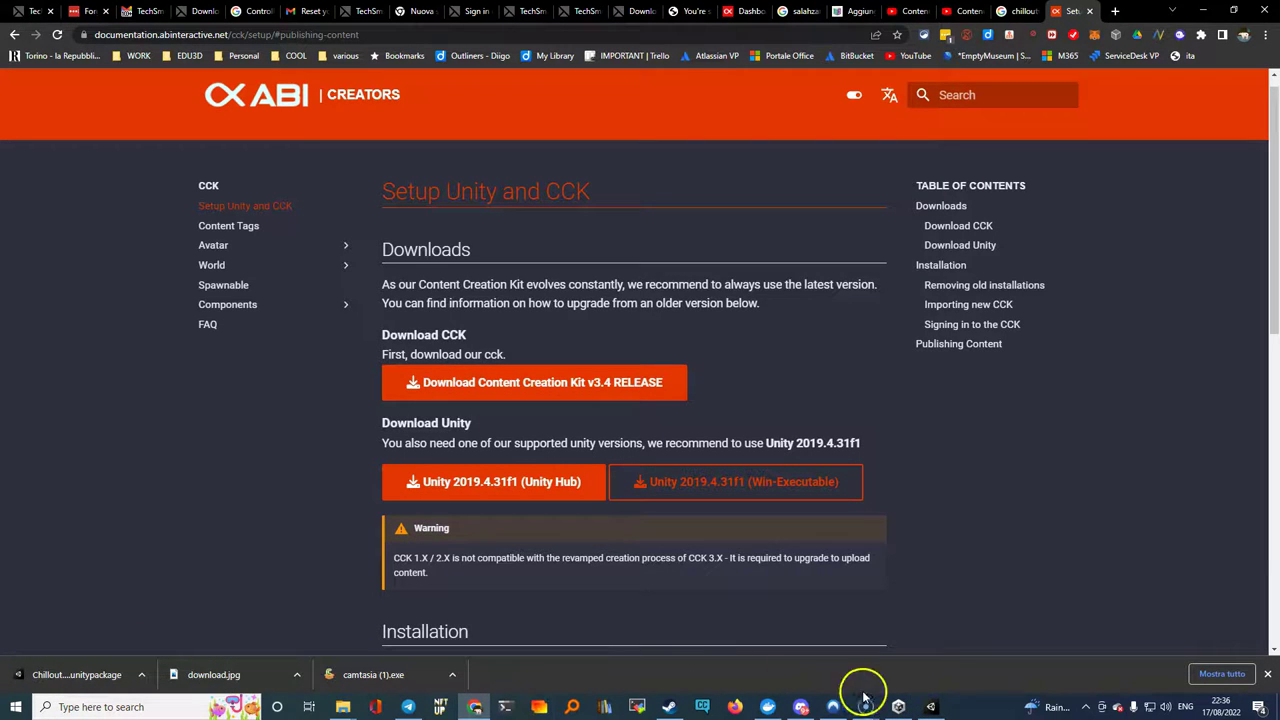
Drag the downloaded CCK v3.4 unitypackage from Chrome into Unity's Project panel.
left_click(930, 707)
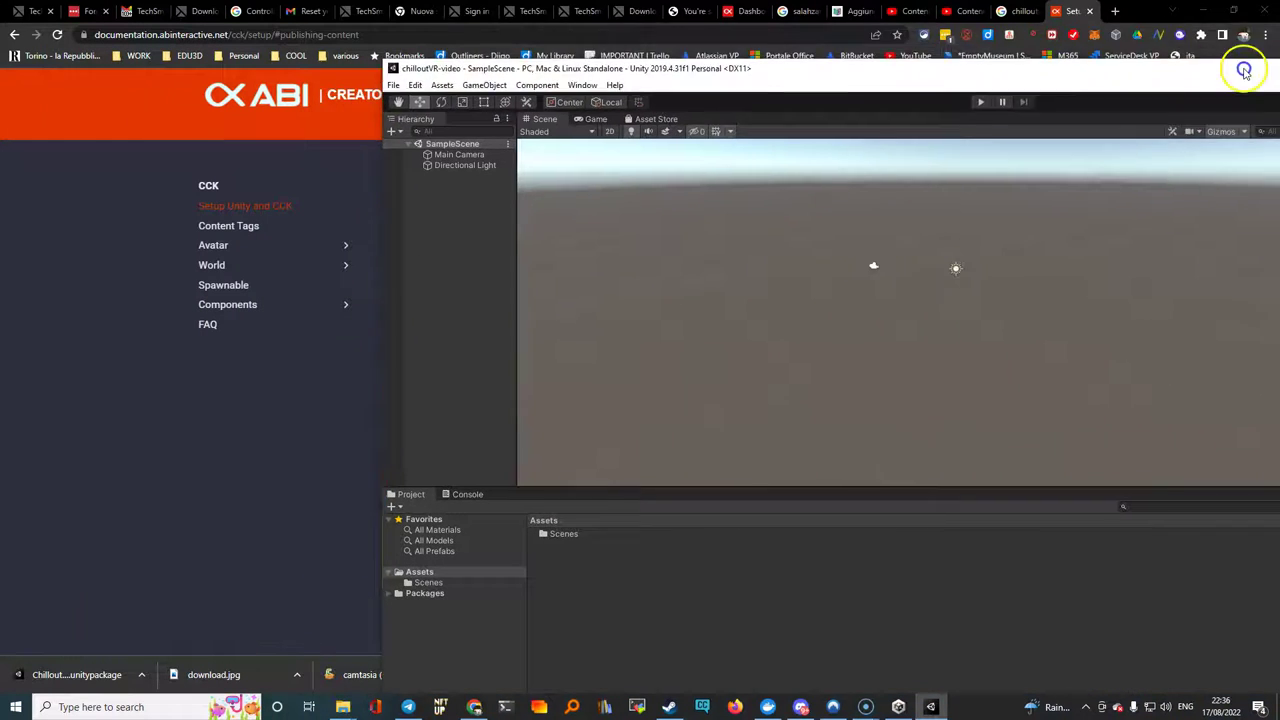
mouse_move(867, 14)
left_mouse_down()
mouse_move(1275, 12)
mouse_move(1166, 17)
left_mouse_up()
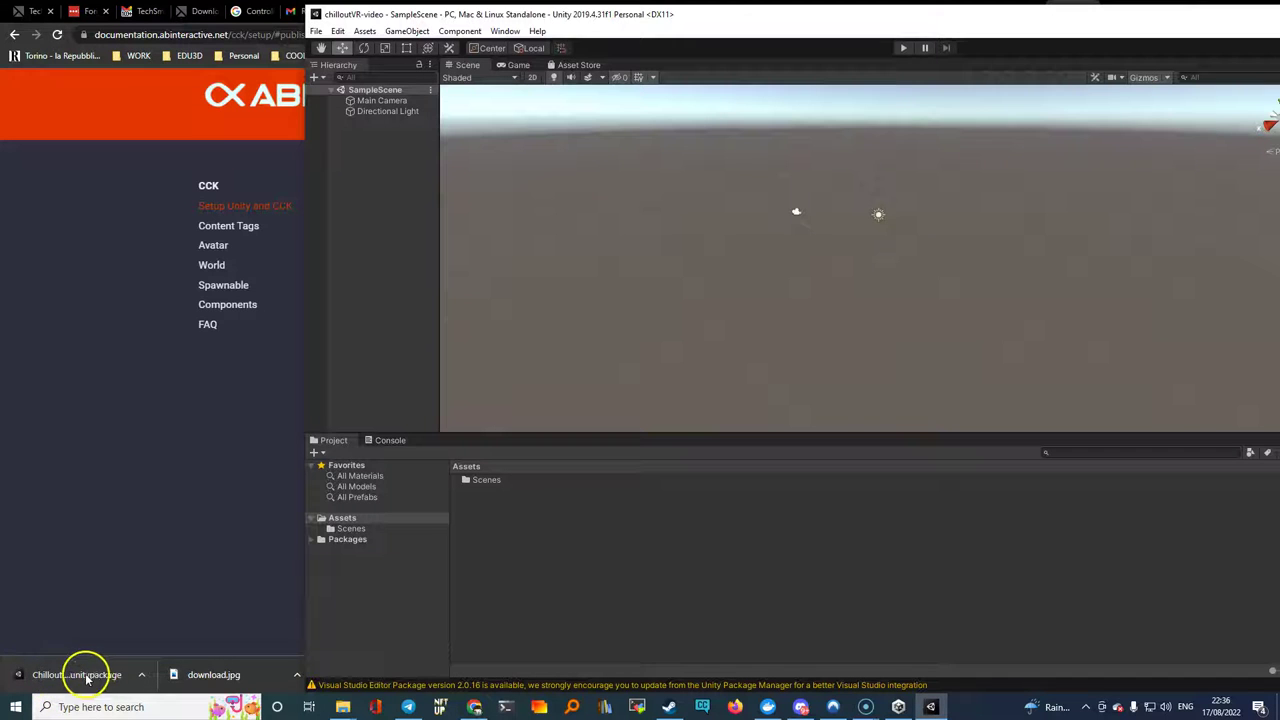
left_click(92, 676)
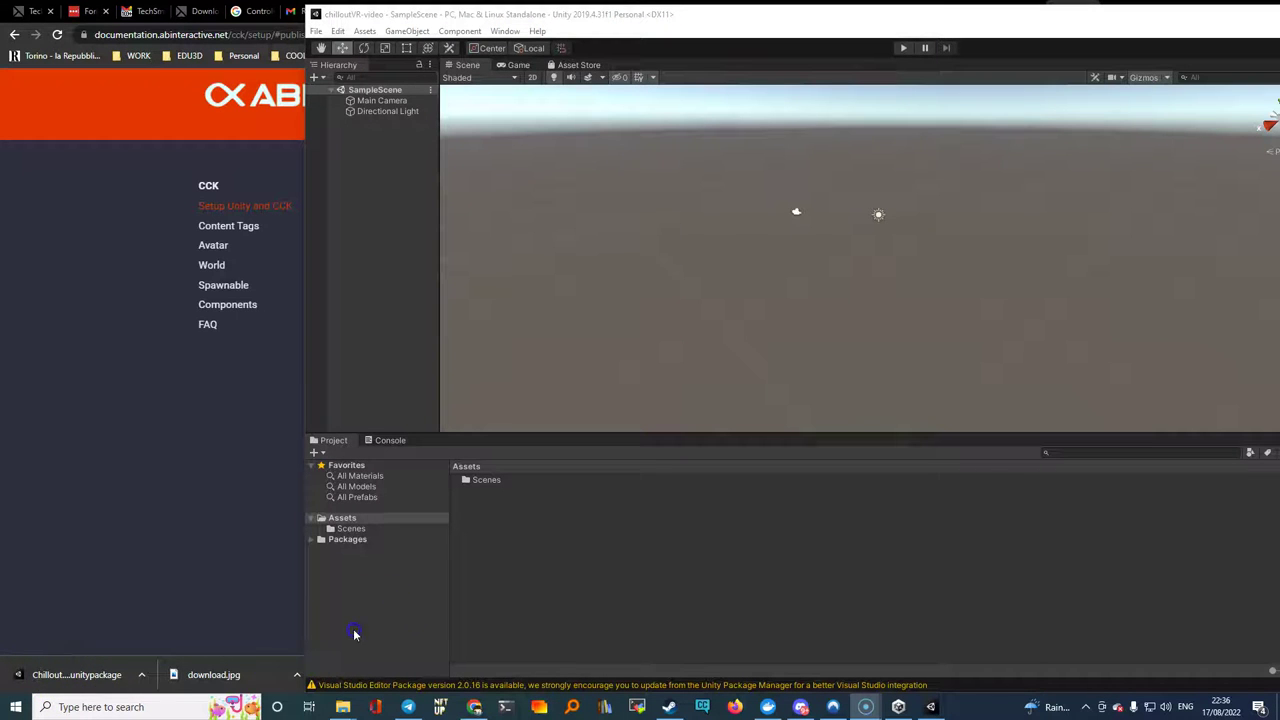
mouse_move(105, 679)
left_mouse_down()
mouse_move(396, 556)
mouse_move(935, 705)
mouse_move(812, 556)
left_mouse_up()
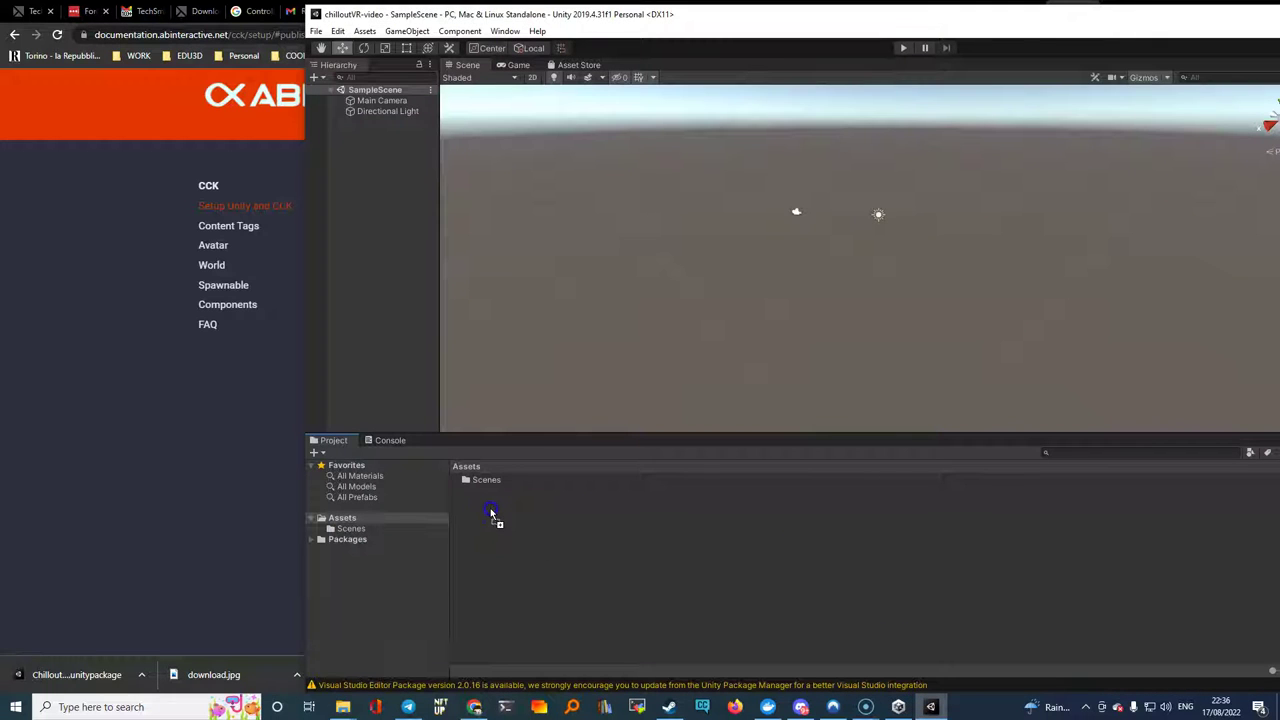
left_click_drag(484, 540, 483, 536)
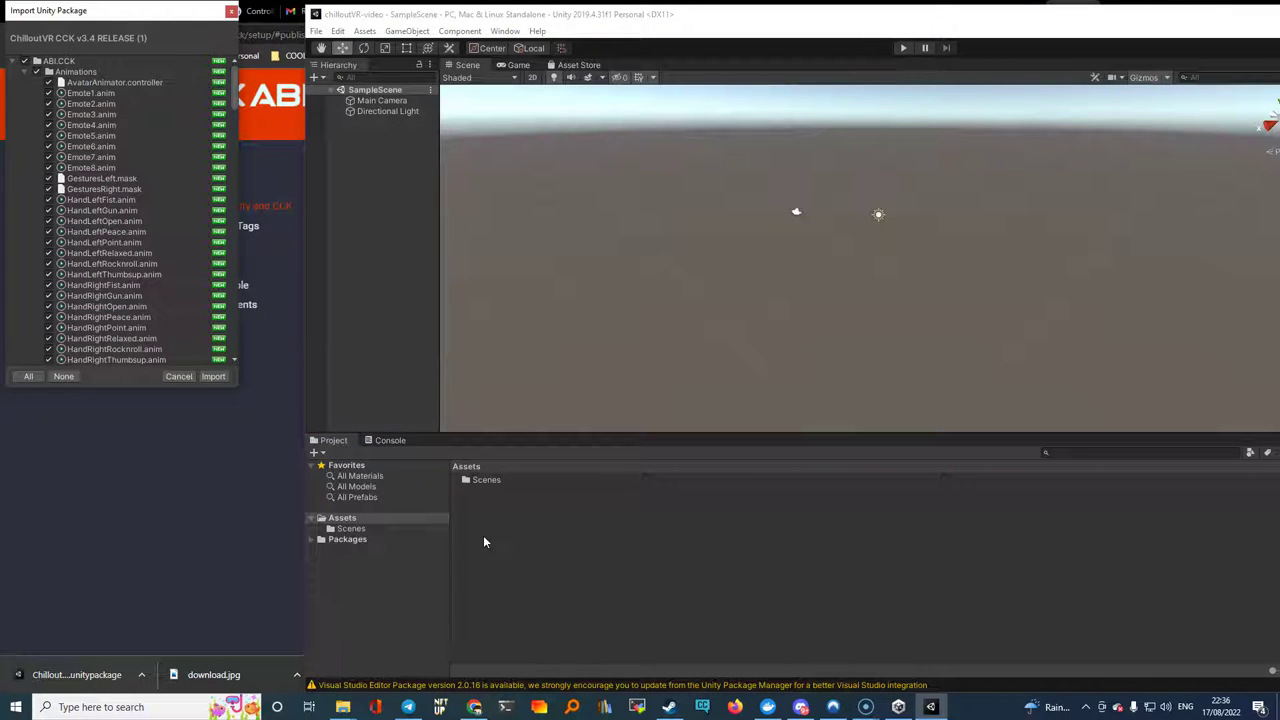
Import all of the package's files from the Import Unity Package dialog.
left_click_drag(51, 11, 108, 57)
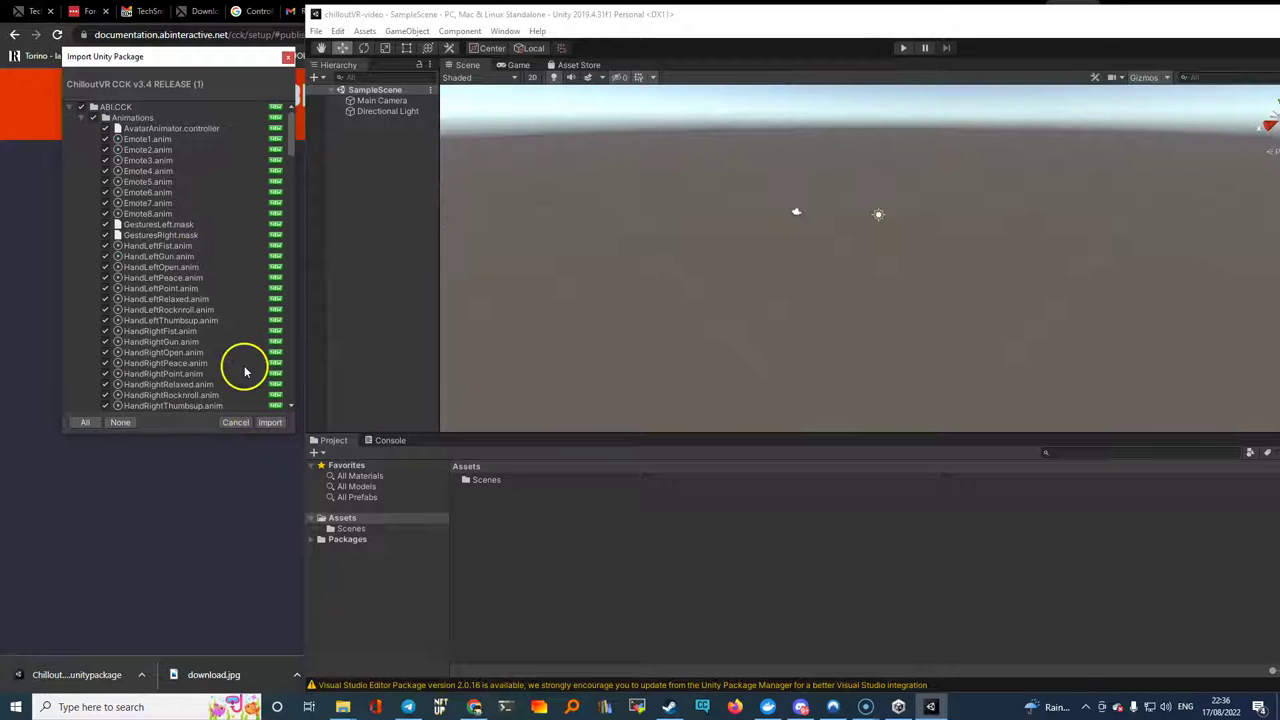
left_click_drag(288, 143, 302, 404)
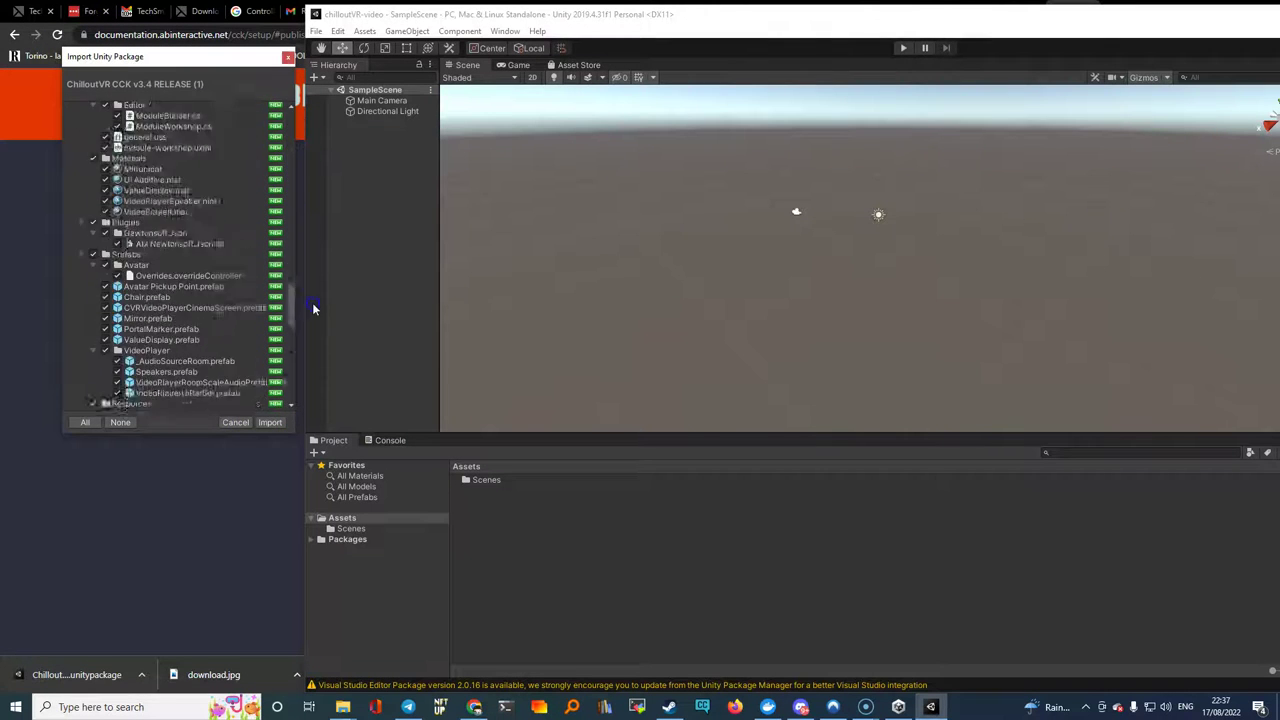
left_click(271, 423)
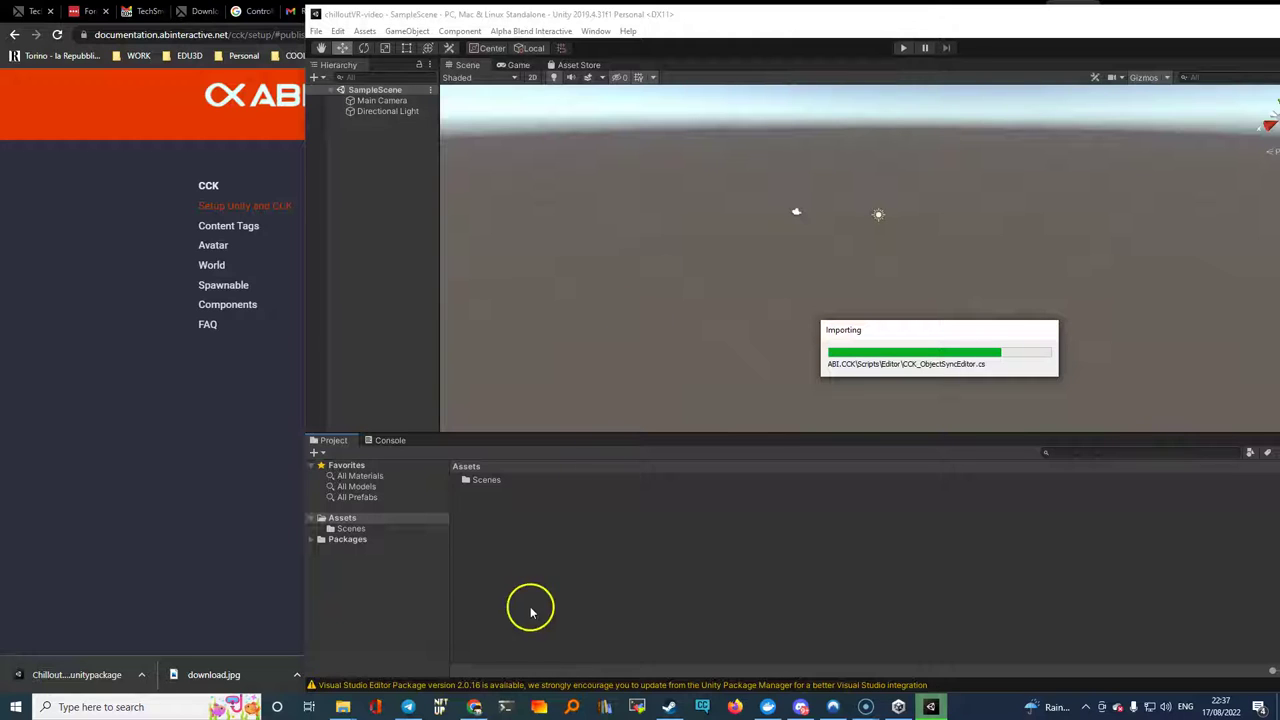
Read through the CCK Installation steps on the Setup Unity and CCK page.
left_click(474, 707)
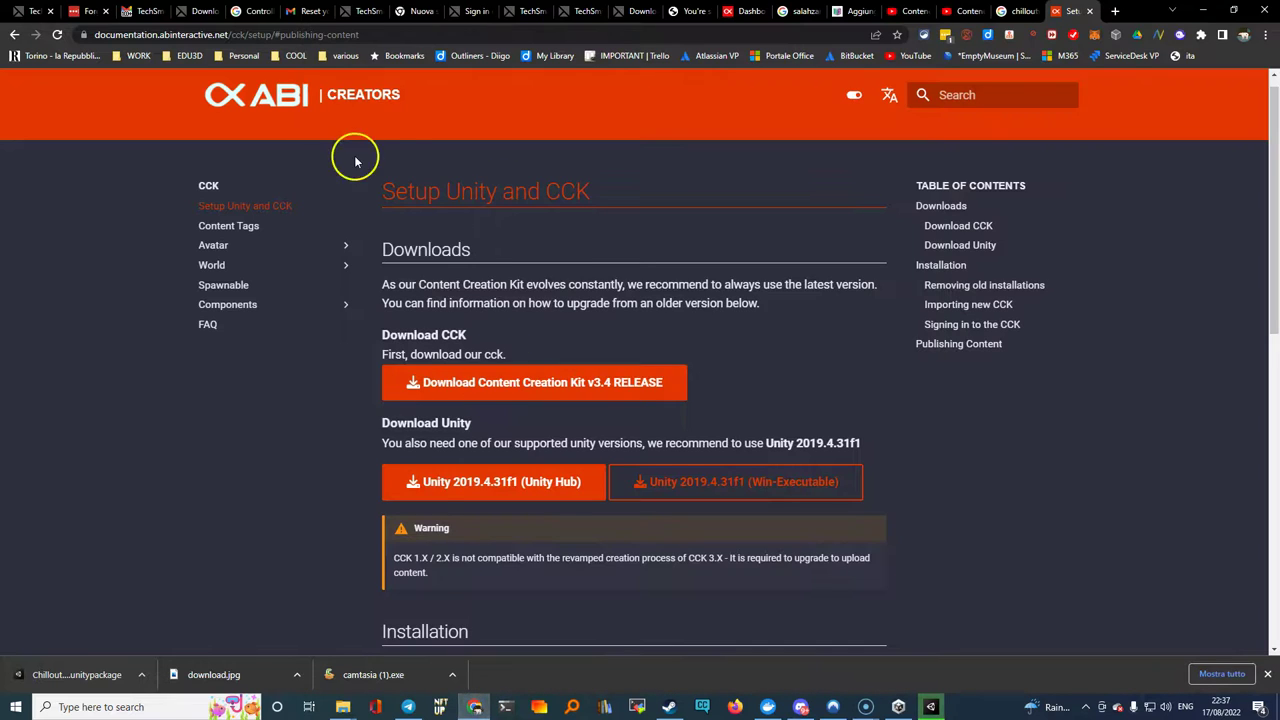
scroll(395, 468, "down", 1)
scroll(398, 467, "down", 2)
scroll(390, 530, "down", 1)
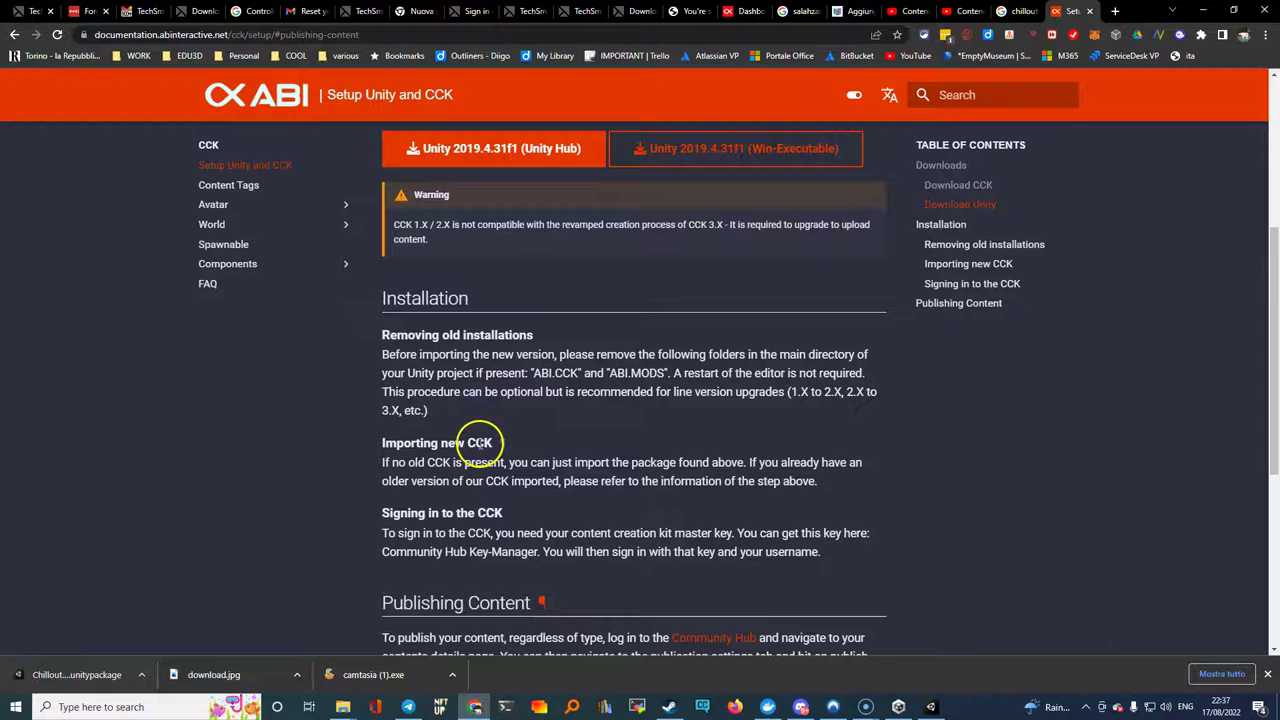
scroll(479, 442, "down", 1)
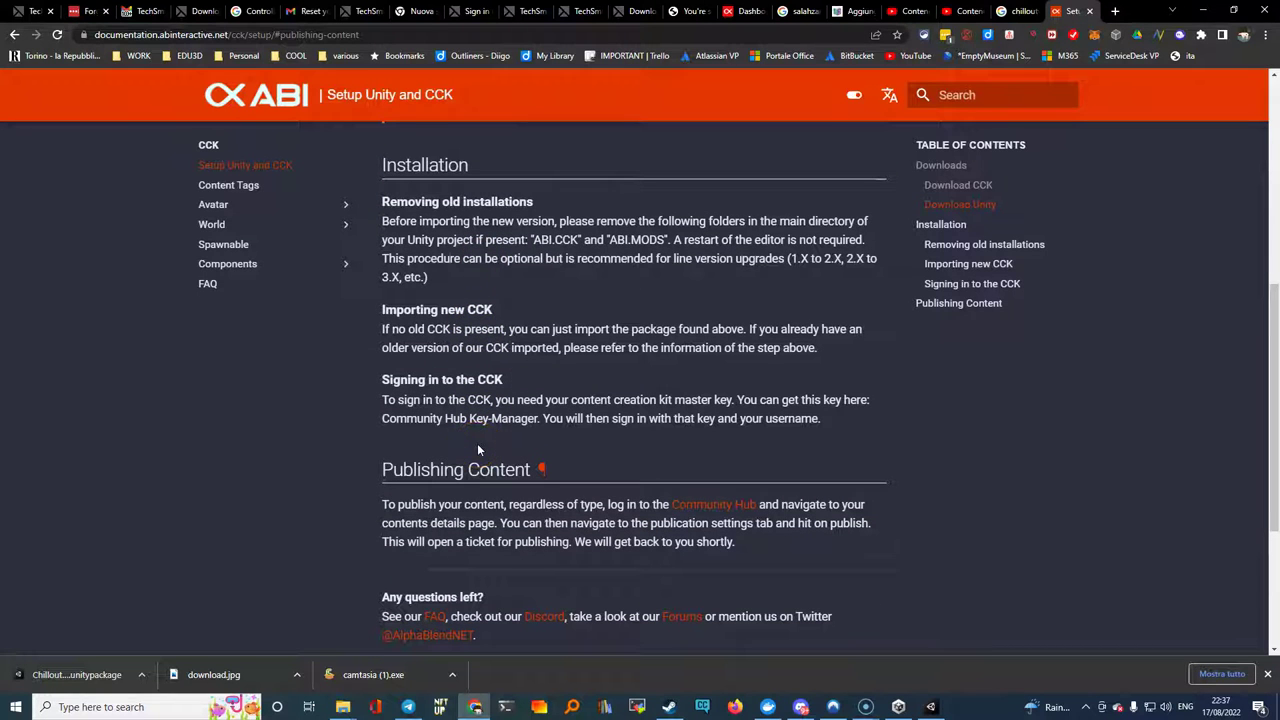
scroll(477, 450, "down", 1)
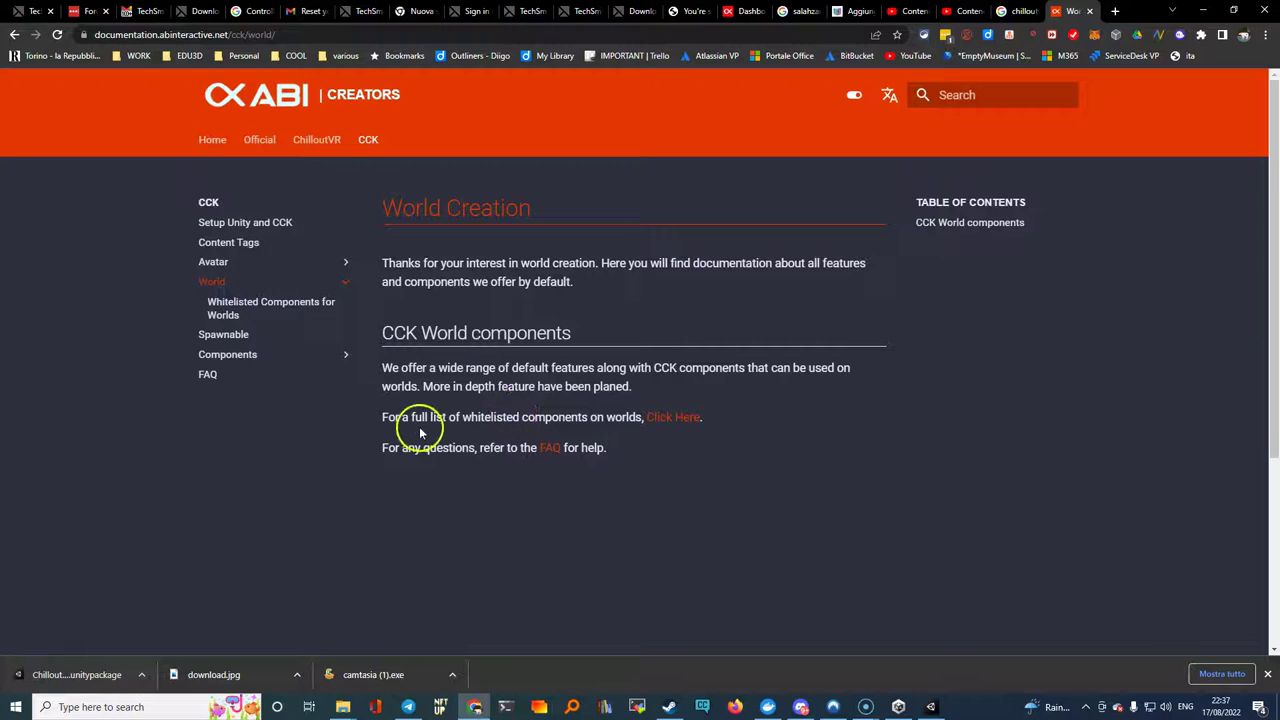
View the Spawnable page, then go back to Setup Unity and CCK.
left_click(214, 338)
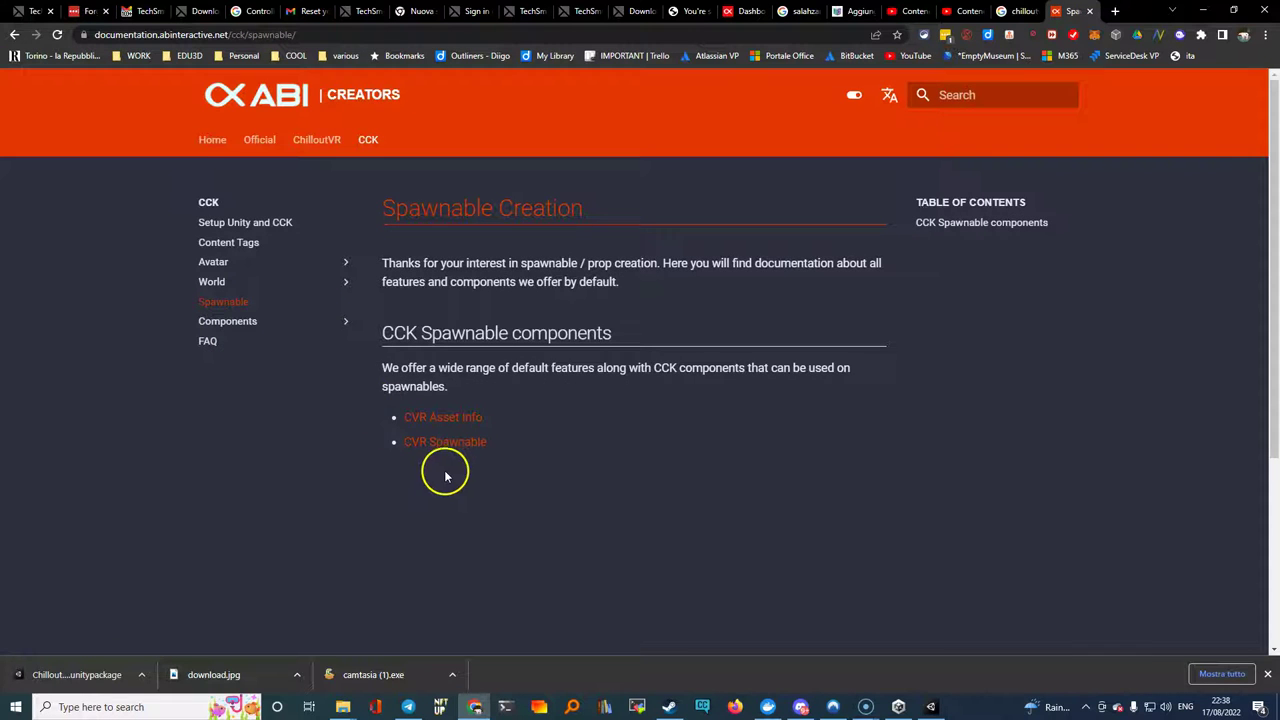
left_click(220, 229)
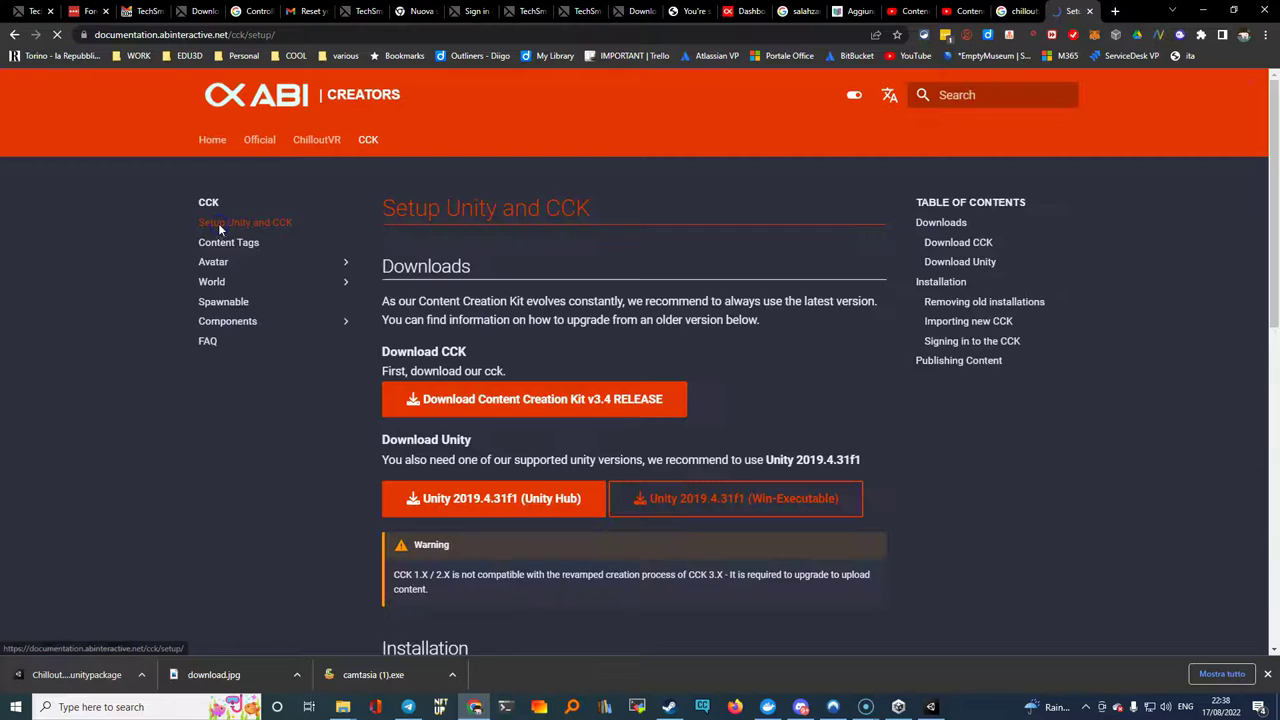
scroll(365, 425, "down", 2)
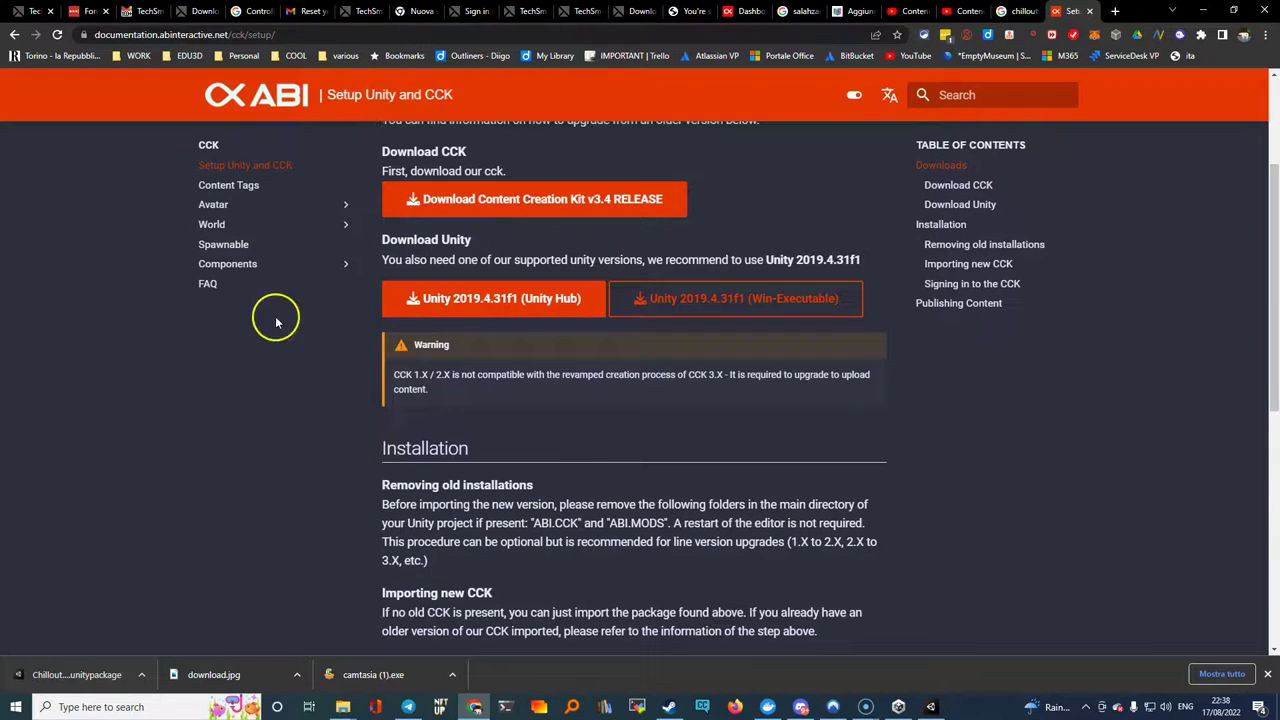
Maximize Unity and open Alpha Blend Interactive > Control Panel (Builder and Settings).
left_click(932, 707)
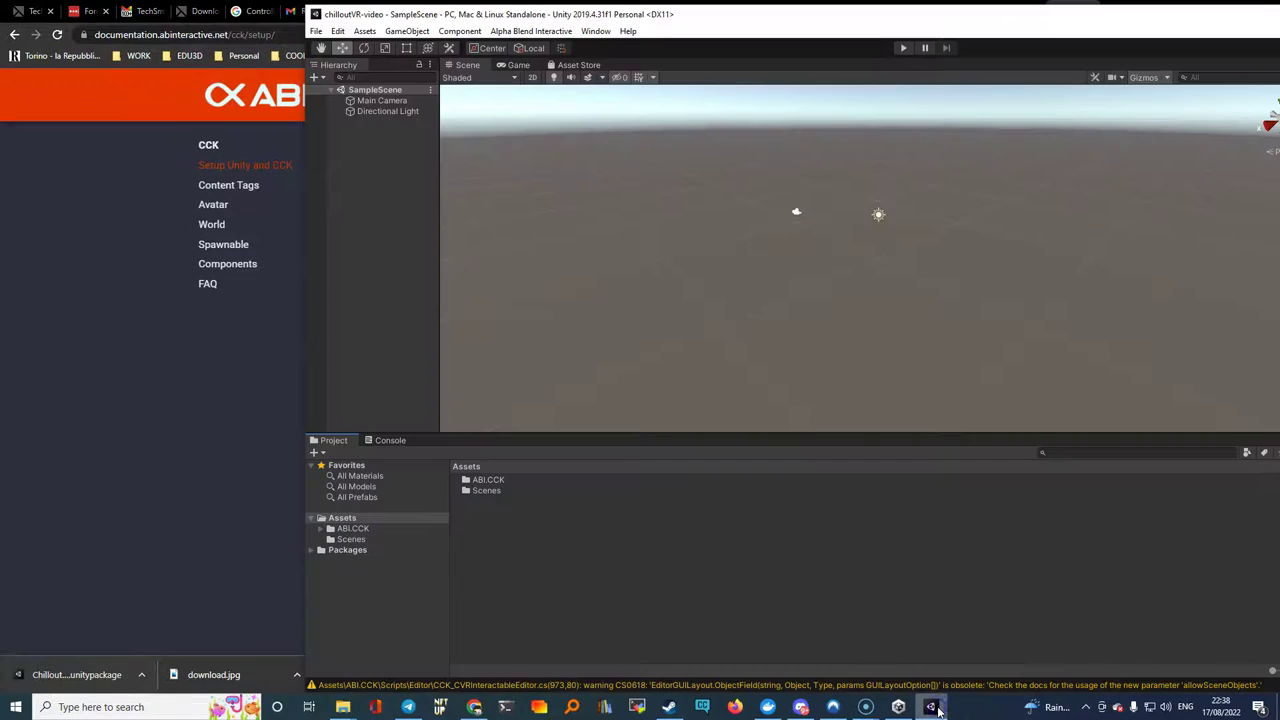
double_click(903, 15)
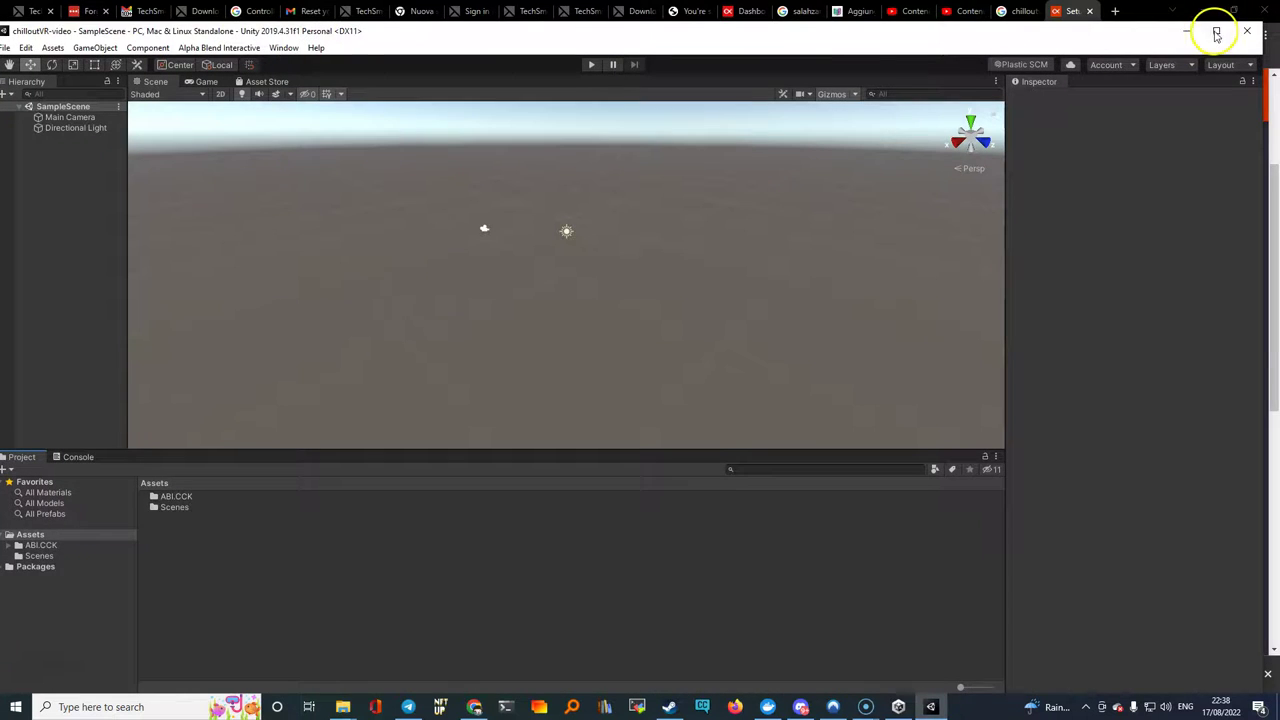
left_click(1216, 30)
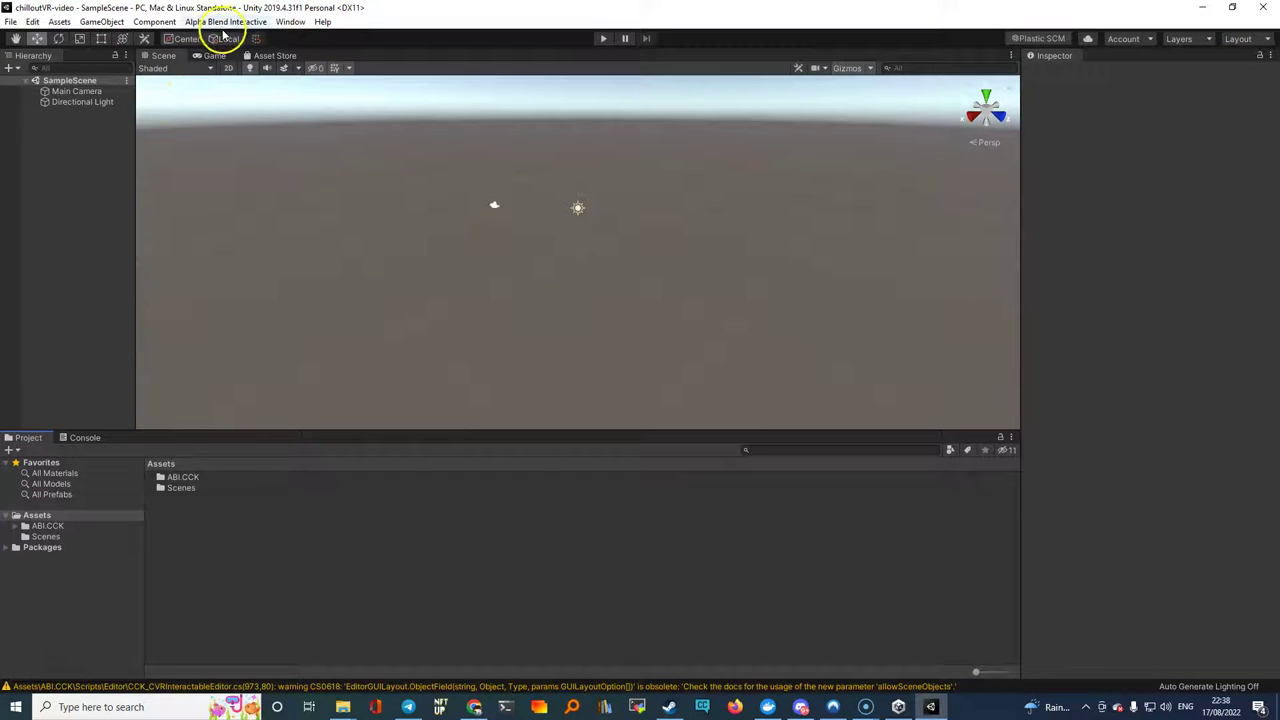
left_click(238, 22)
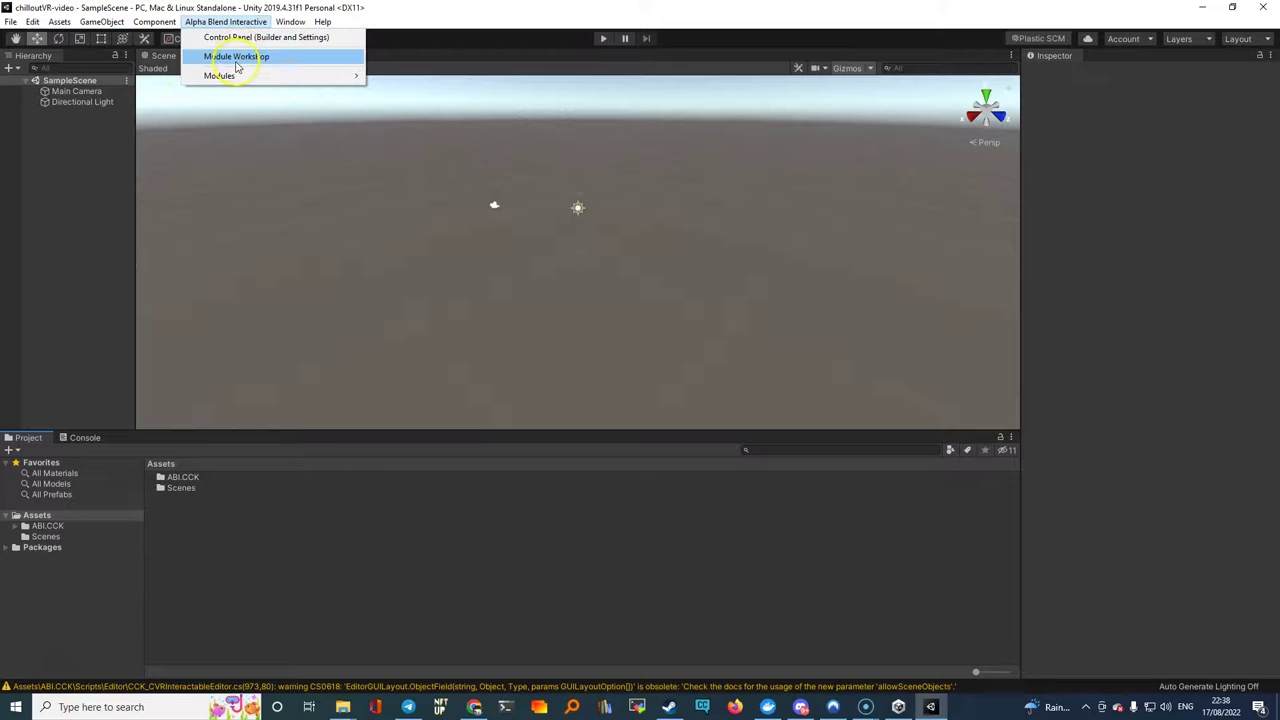
left_click(237, 40)
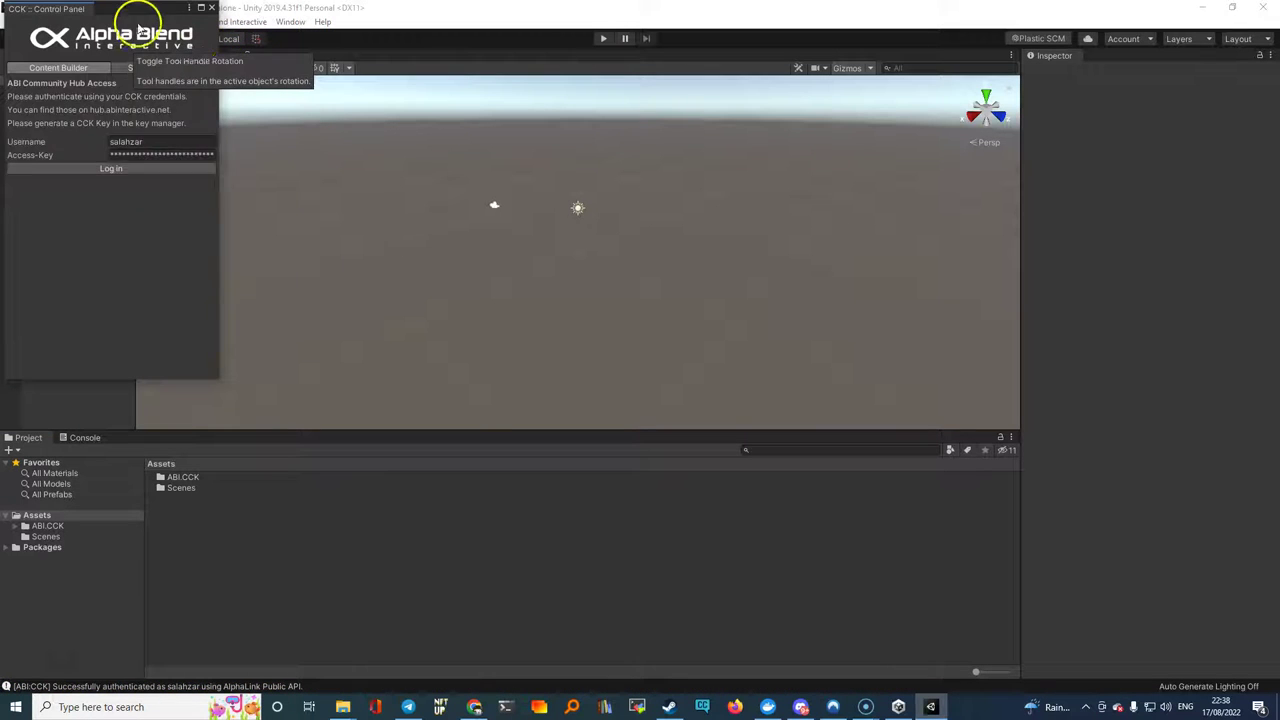
Move the CCK :: Control Panel window to the centre of the Scene view.
left_click_drag(120, 17, 465, 193)
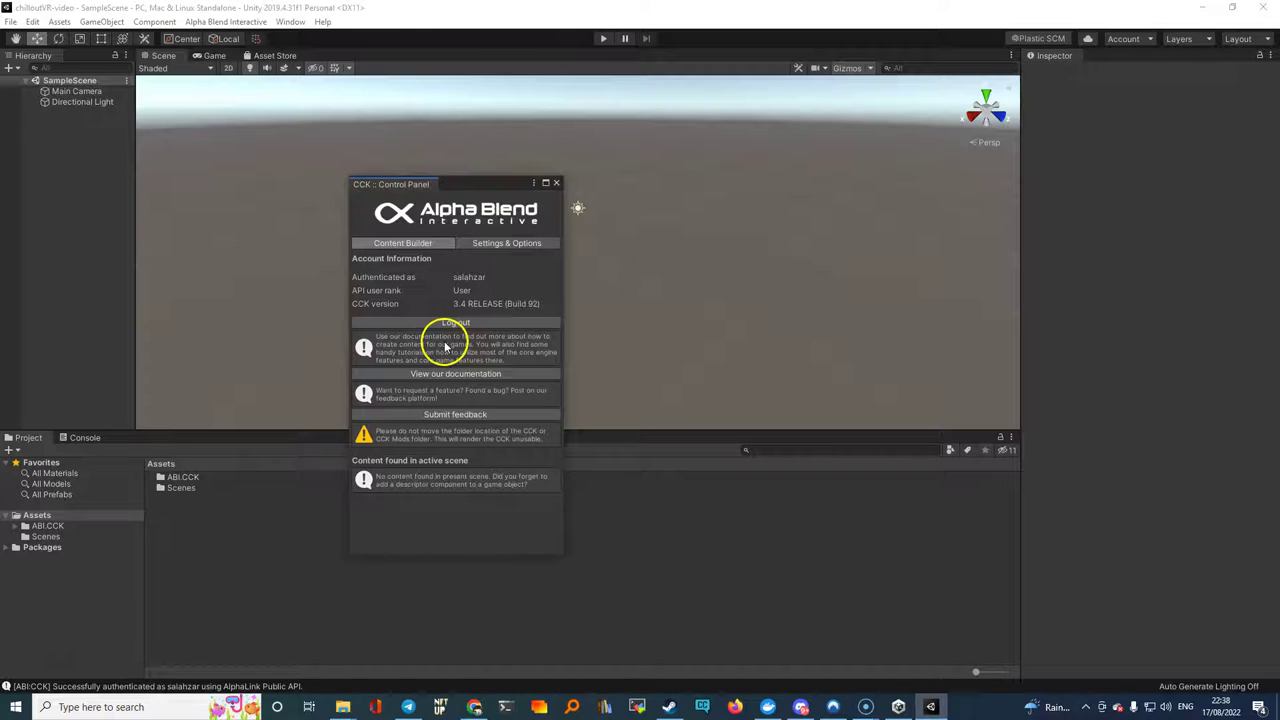
left_click_drag(476, 188, 447, 180)
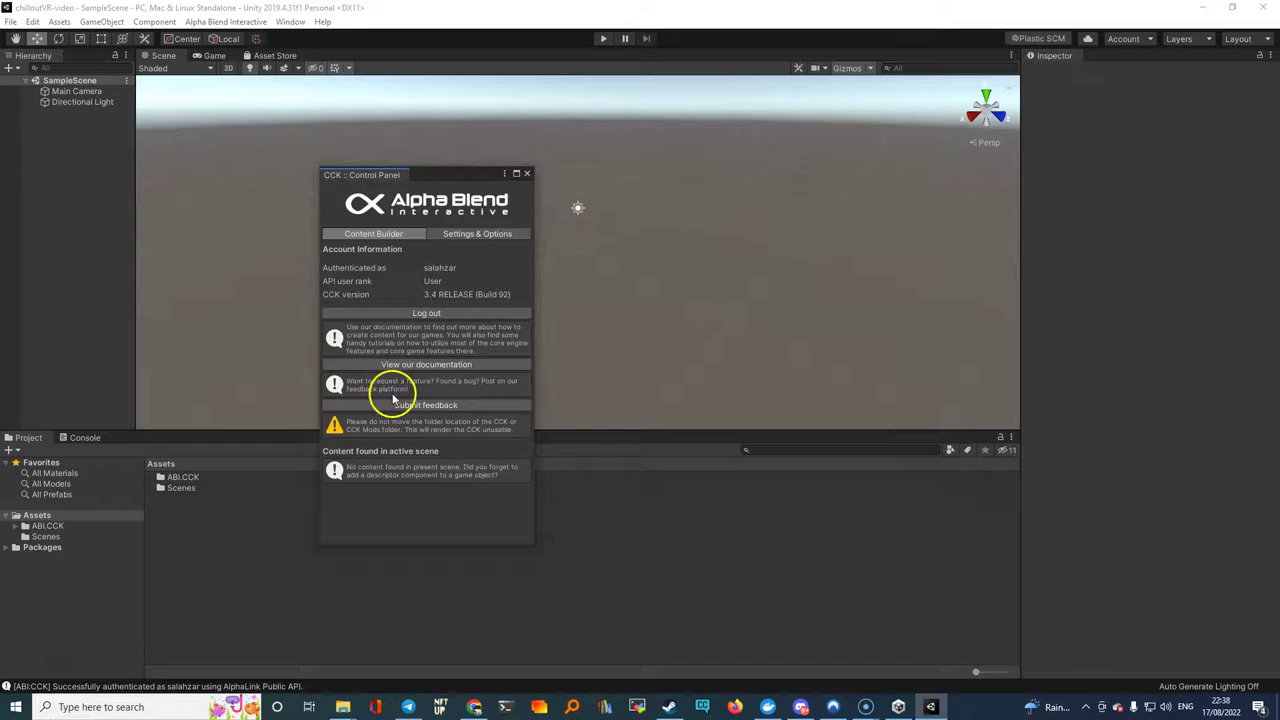
Log out of the CCK, re-enter the username, then return to the Setup Unity and CCK page.
left_click(418, 314)
left_click(677, 379)
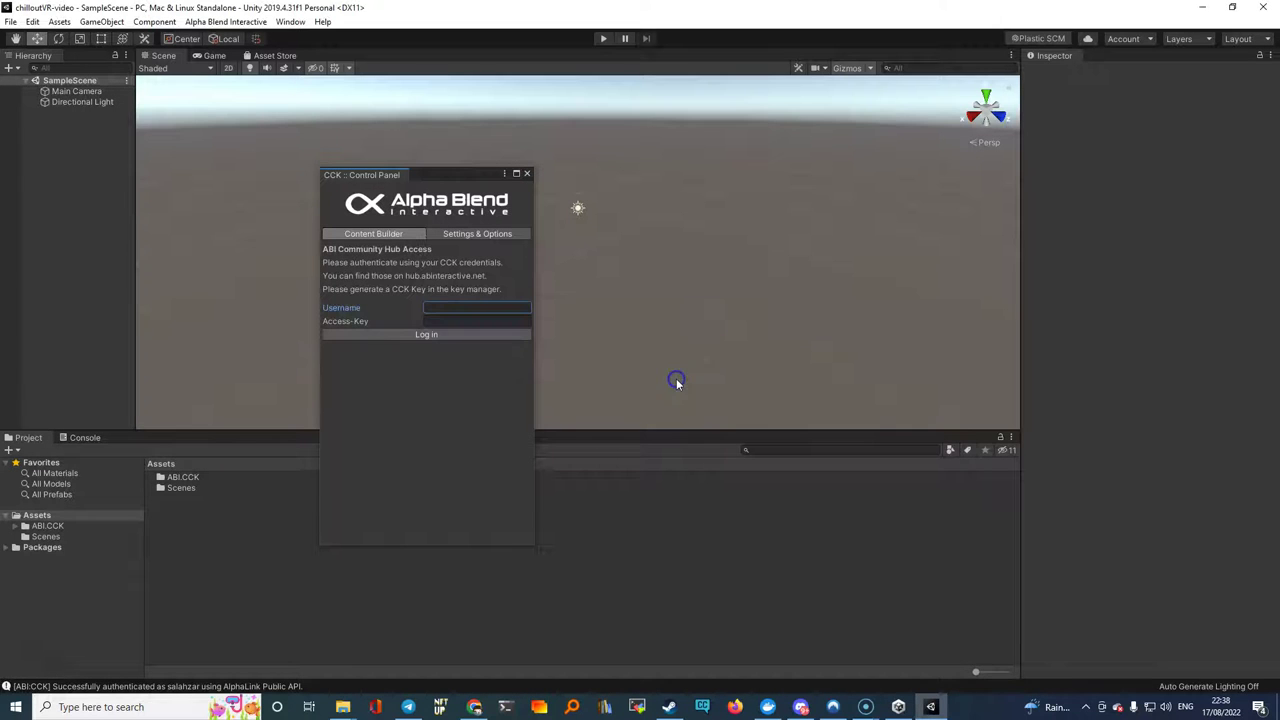
left_click(439, 306)
type("salahzar")
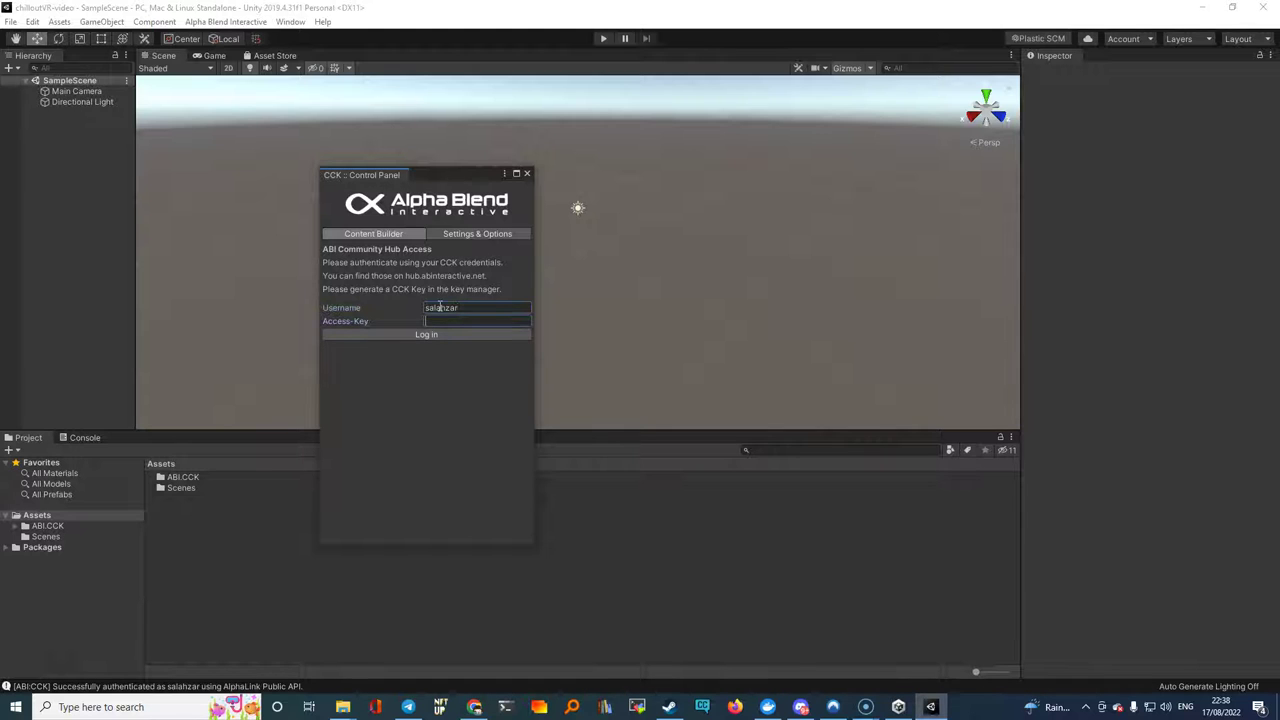
left_click(447, 321)
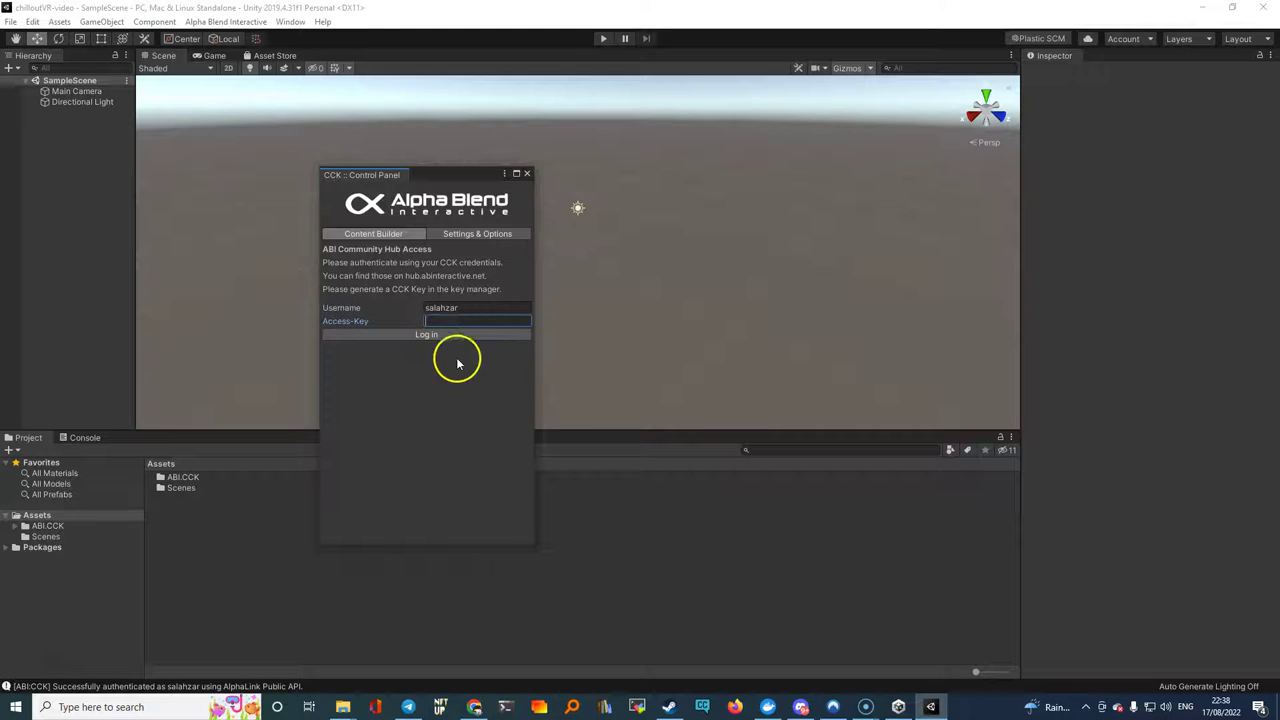
left_click(475, 706)
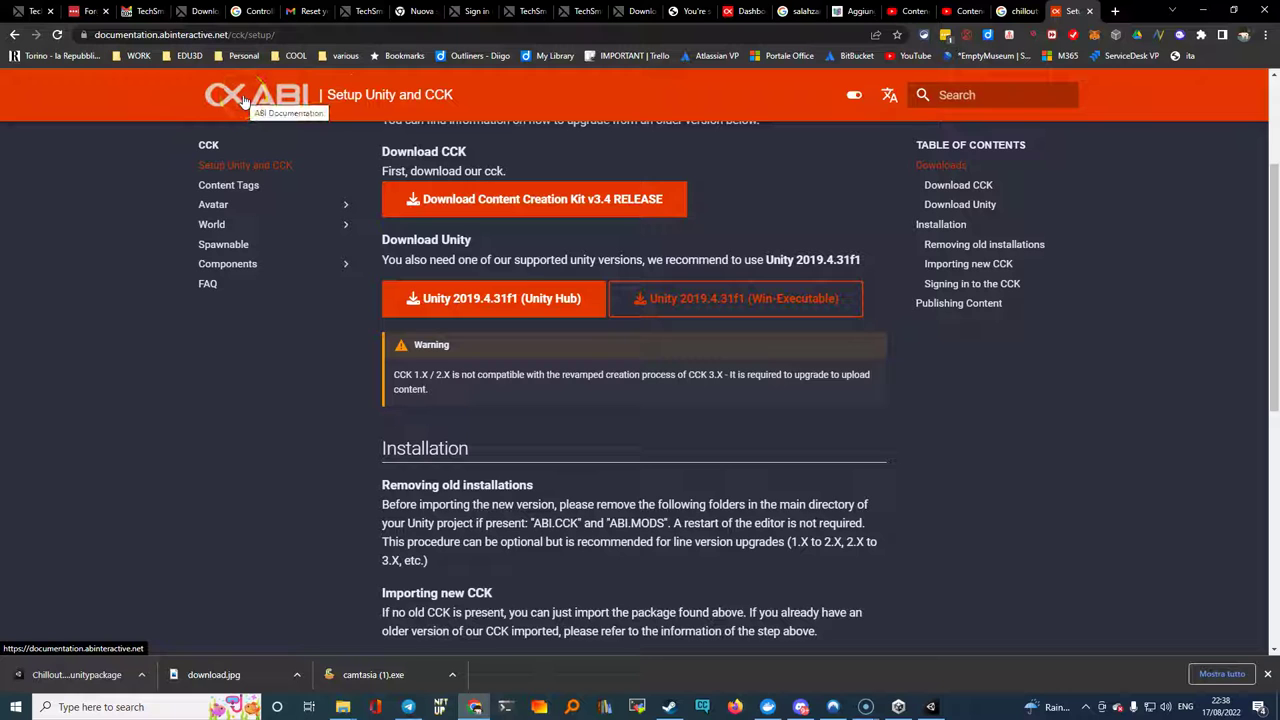
Navigate from ABI Documentation to the abinteractive.net hub.
left_click(243, 100)
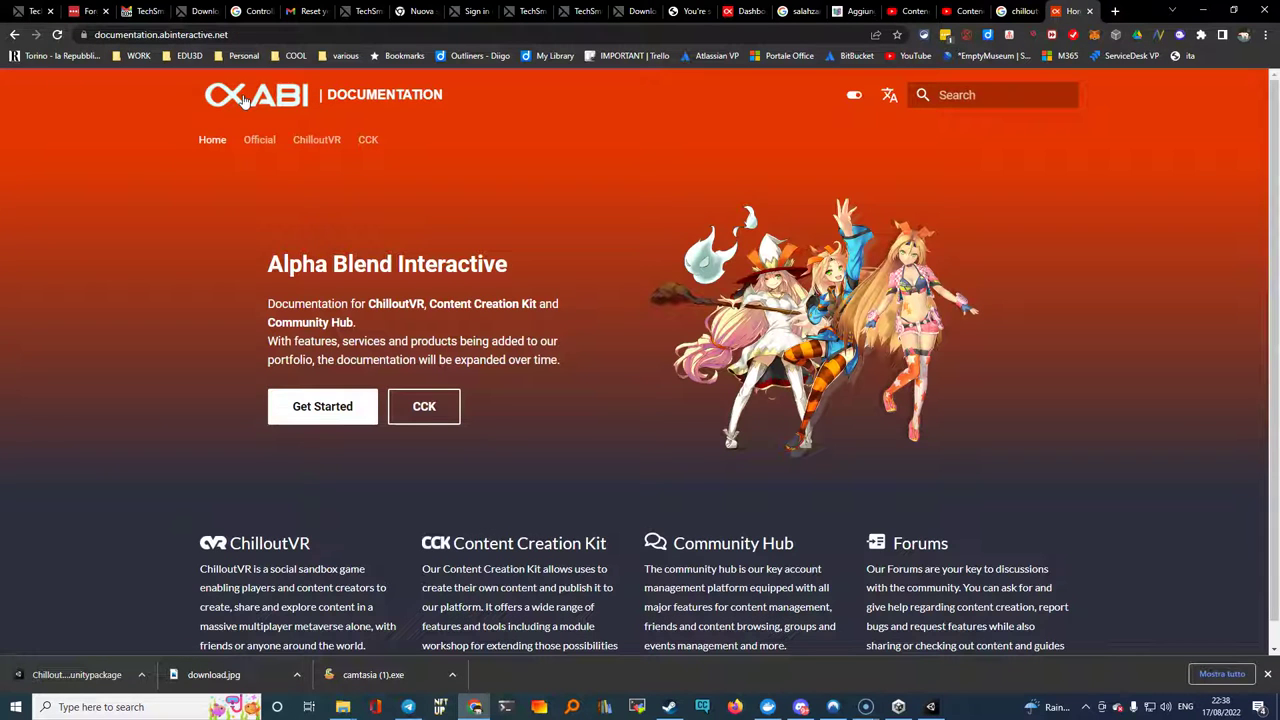
left_click(159, 34)
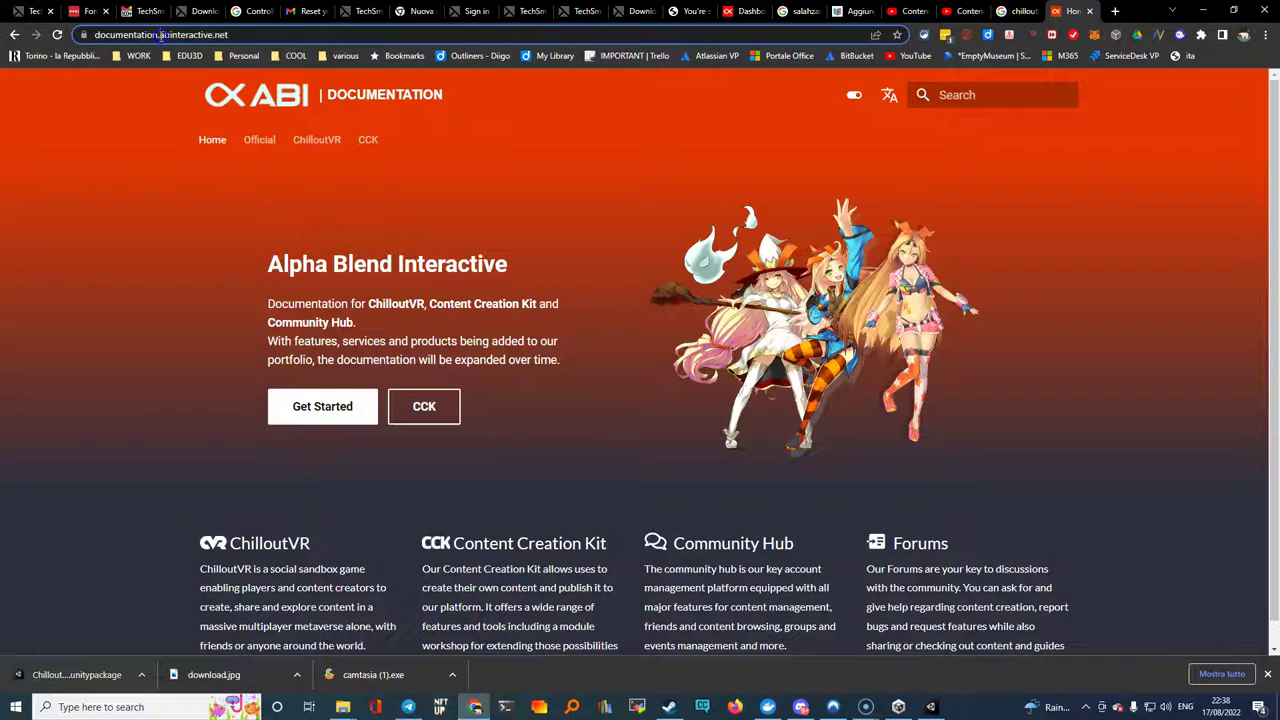
key("BackSpace")
type("hub")
key("Return")
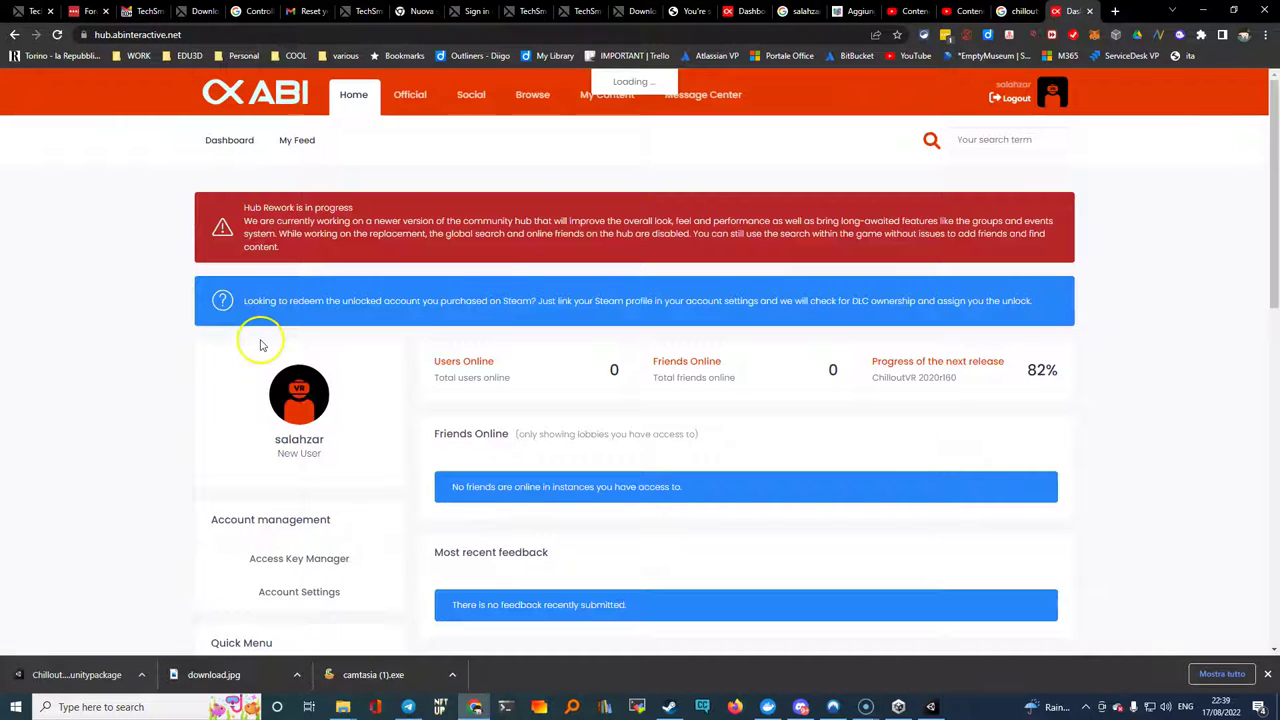
Copy the ABI Content Creation Kit Master Key from Access Key Manager and return to Unity.
left_click(281, 560)
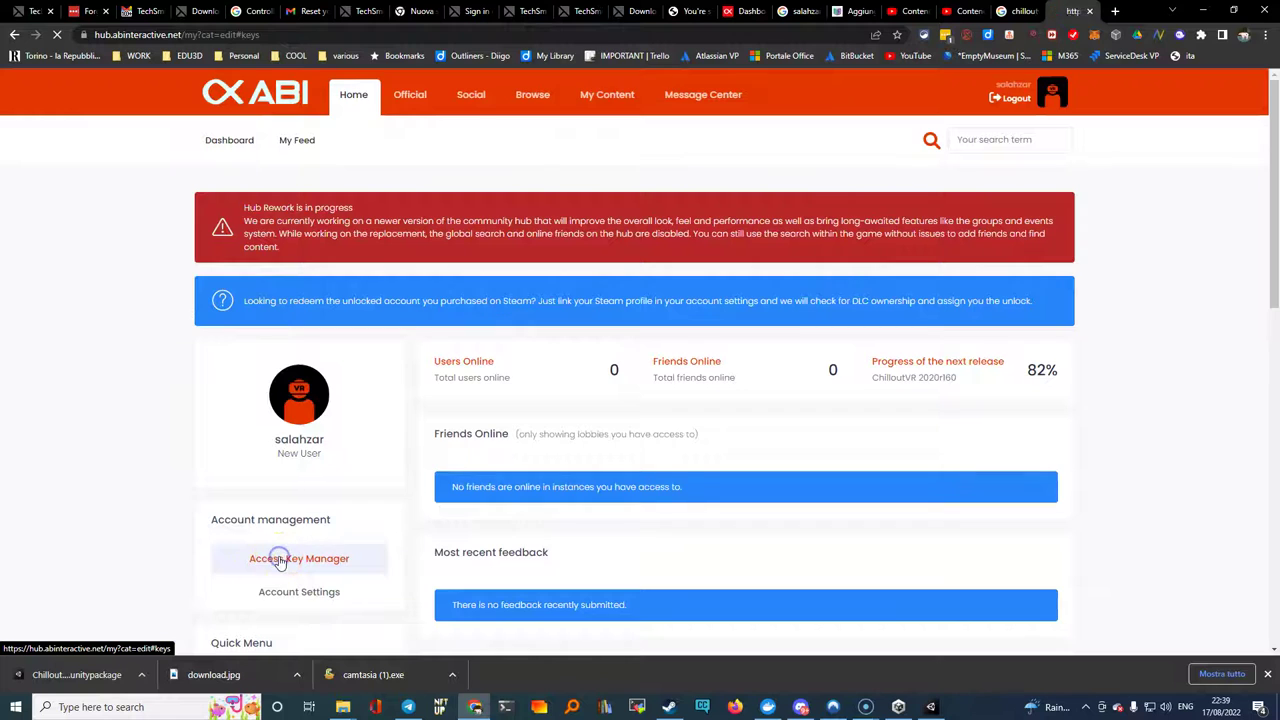
scroll(535, 400, "up", 2)
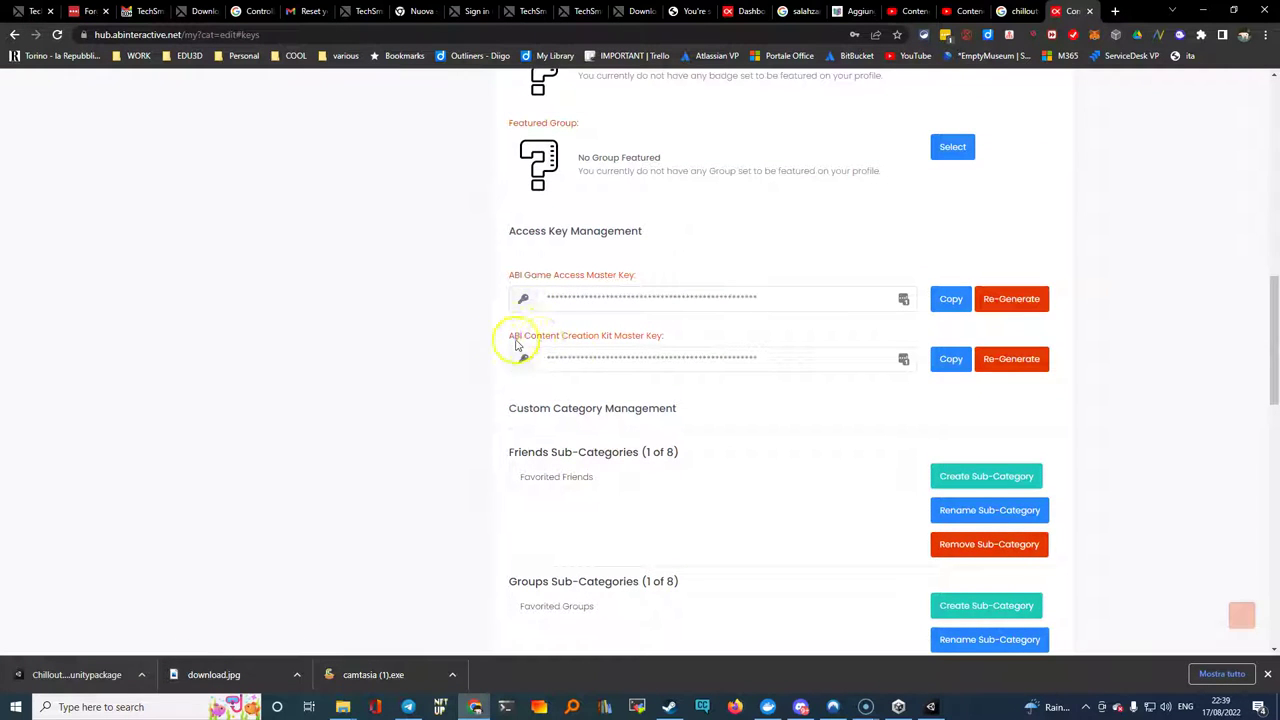
left_click(955, 362)
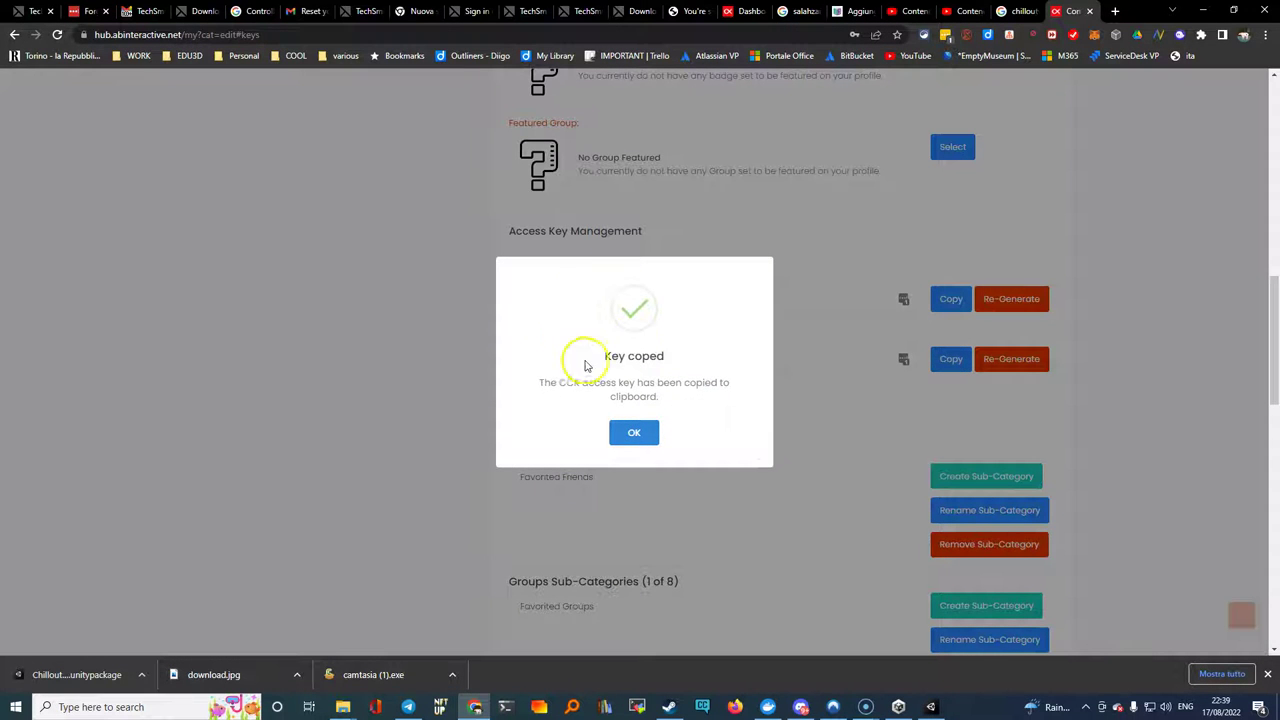
left_click(930, 707)
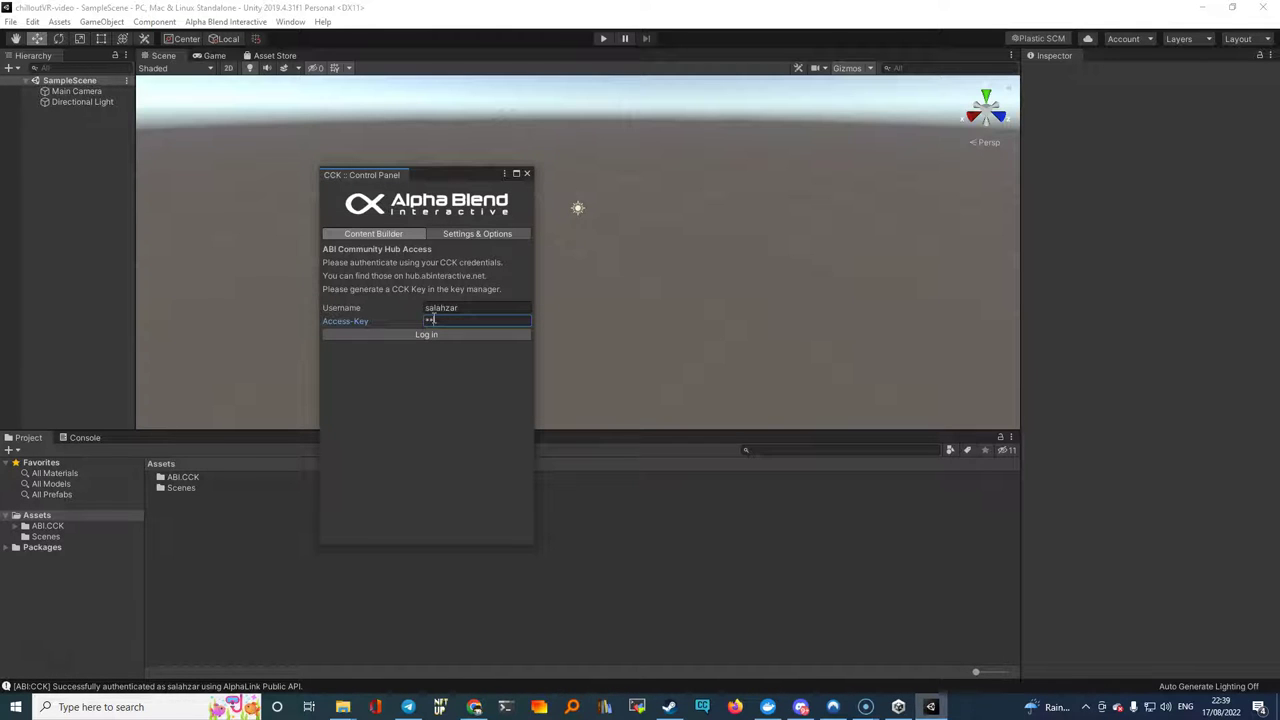
Log in to the CCK with the pasted access key and drag the Control Panel aside.
left_click(431, 338)
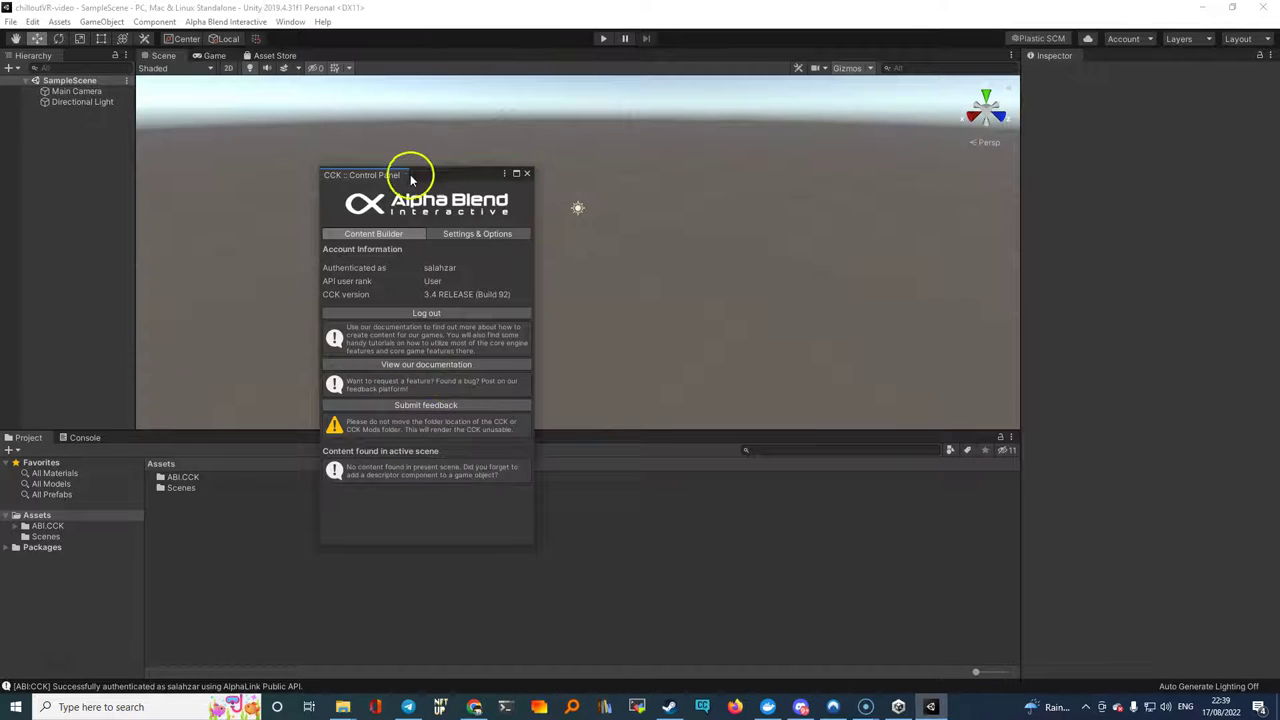
mouse_move(410, 179)
left_mouse_down()
mouse_move(237, 143)
mouse_move(1021, 259)
left_mouse_up()
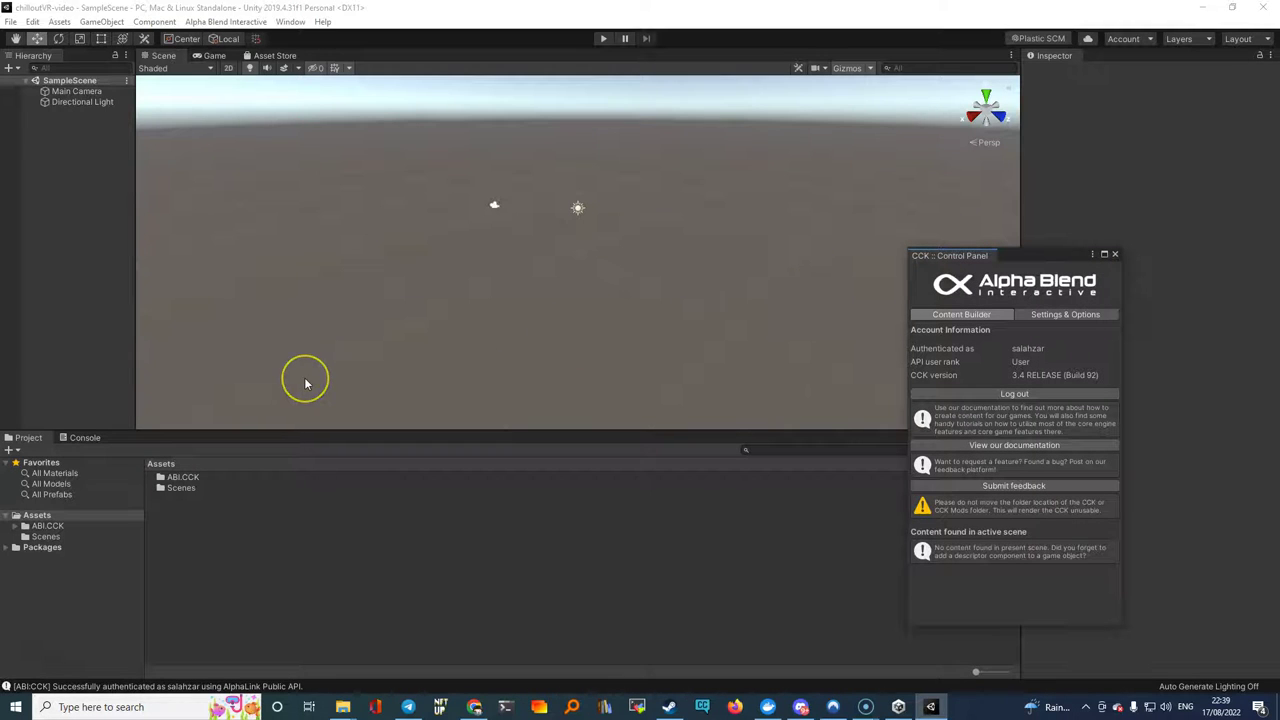
Rename the SampleScene asset in Assets > Scenes to MioMondoChillout, reload it, and expand its contents.
left_click(62, 81)
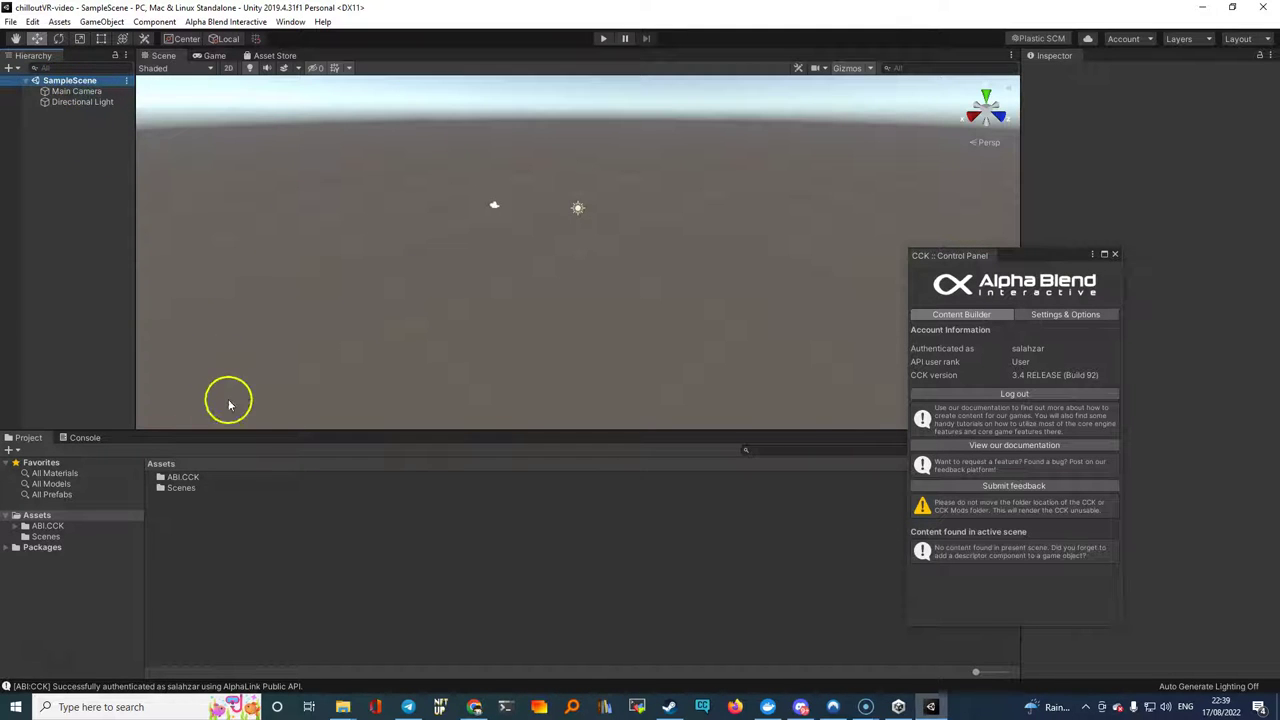
left_click(175, 479)
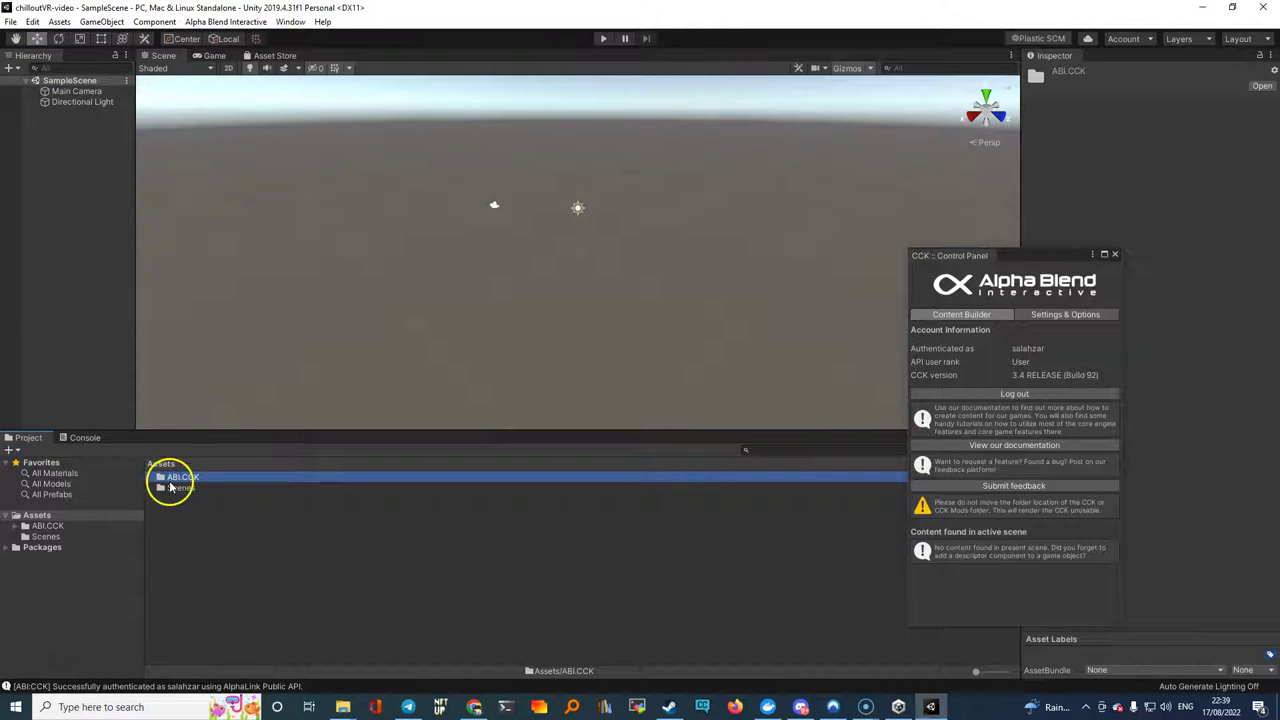
double_click(175, 488)
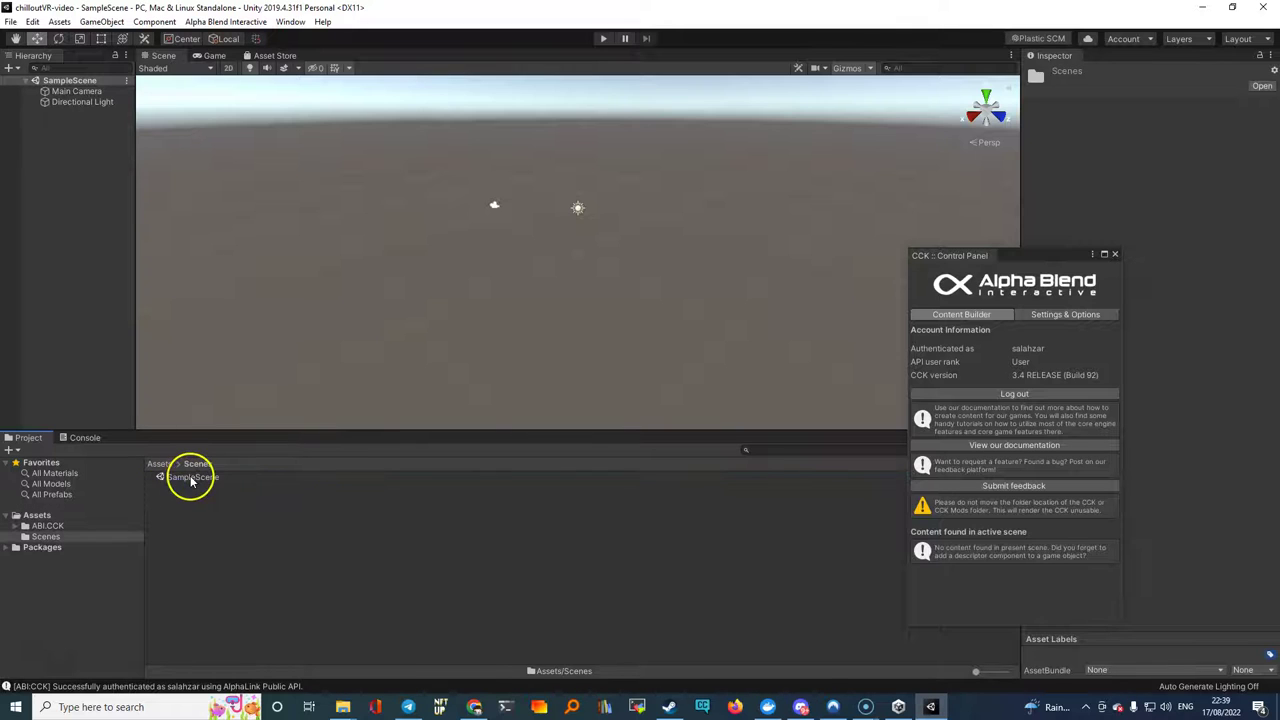
left_click(190, 478)
left_click(190, 476)
type("MioMondoChillout")
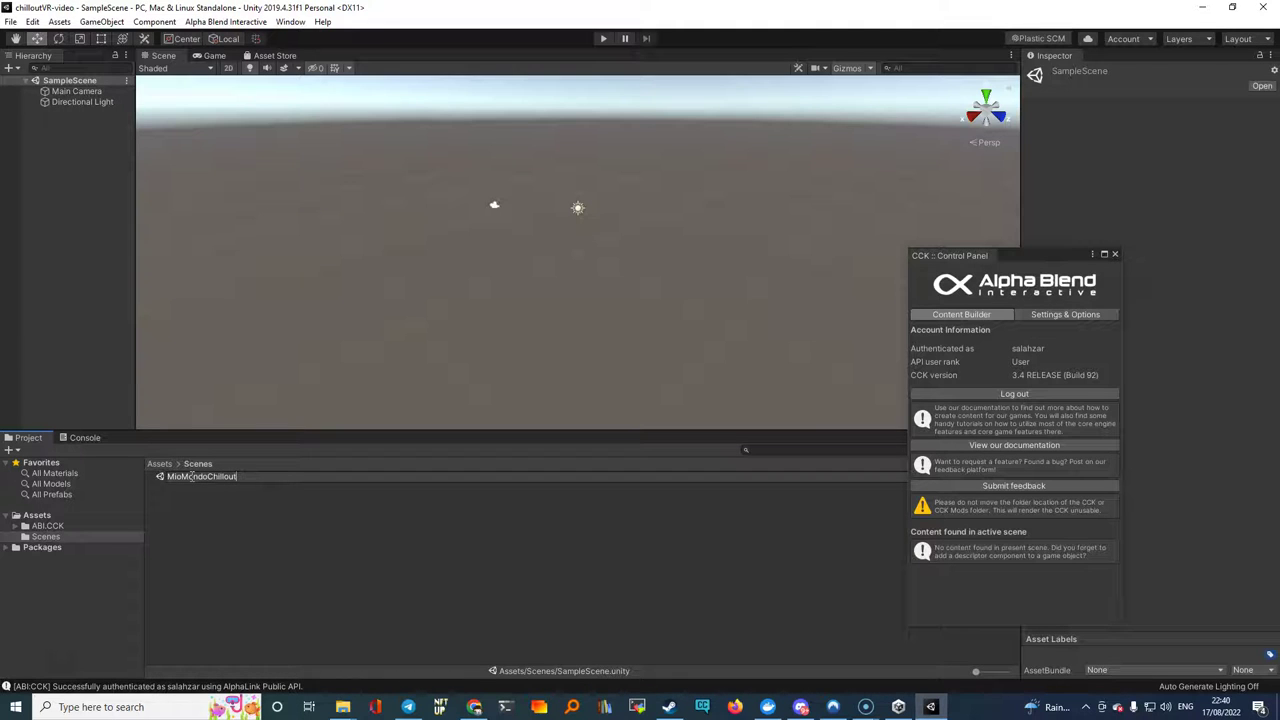
key("Return")
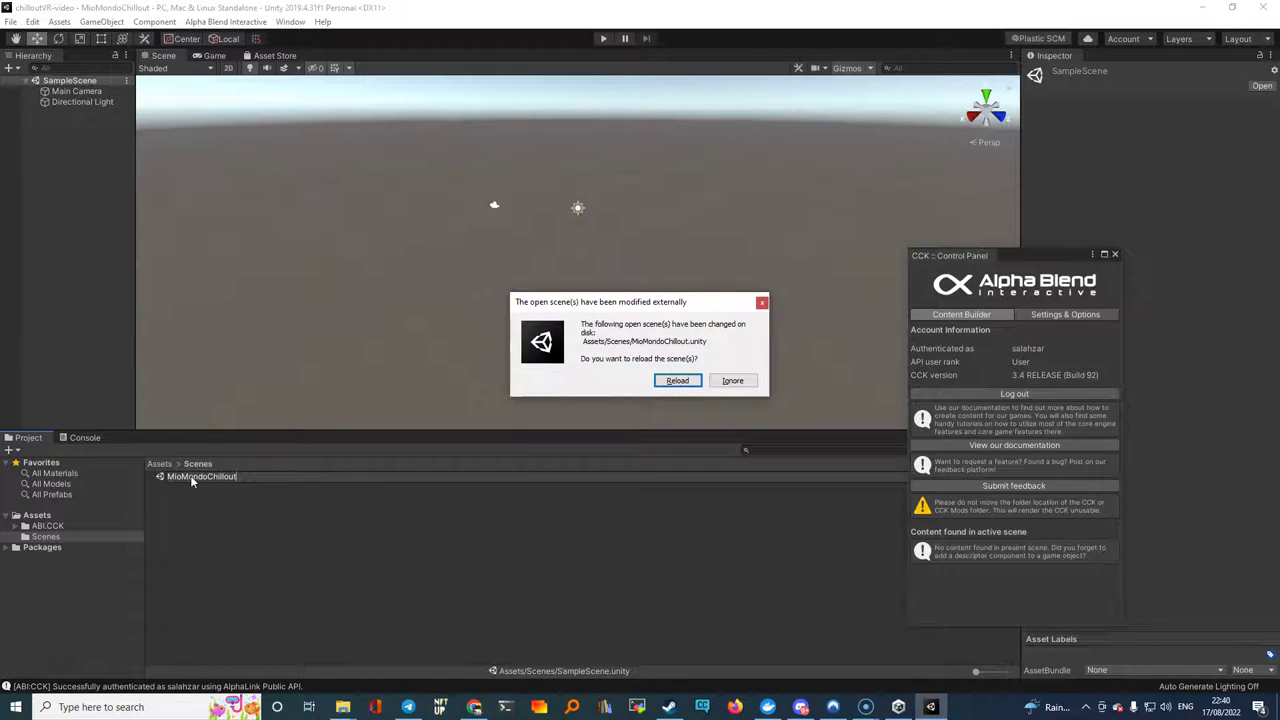
left_click(665, 384)
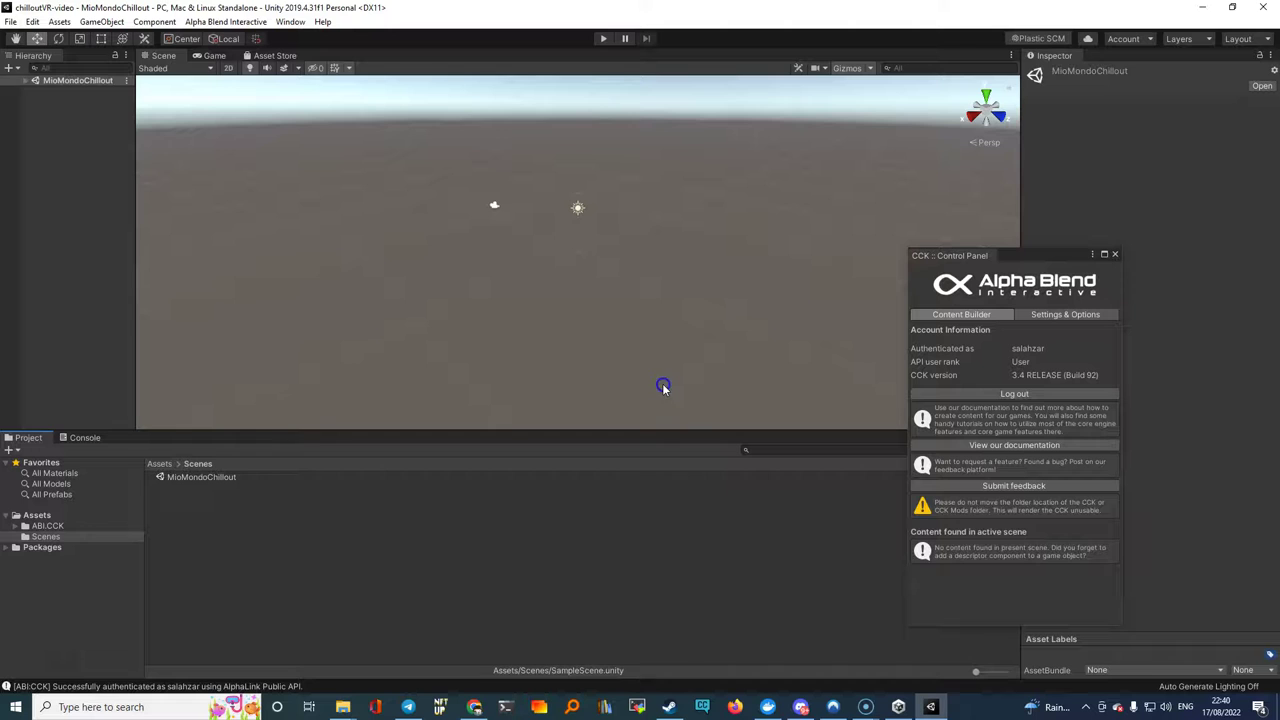
left_click(25, 83)
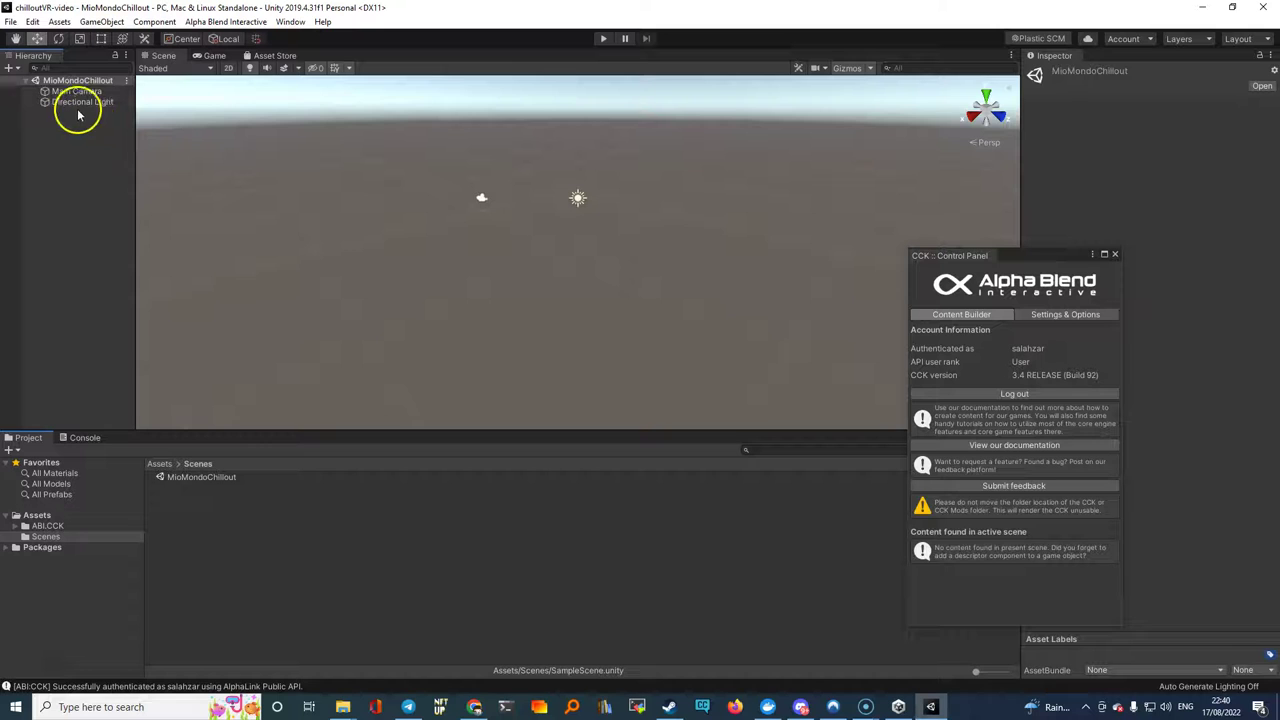
Add a Plane to the scene and scale it up to about 3.36.
left_click(9, 67)
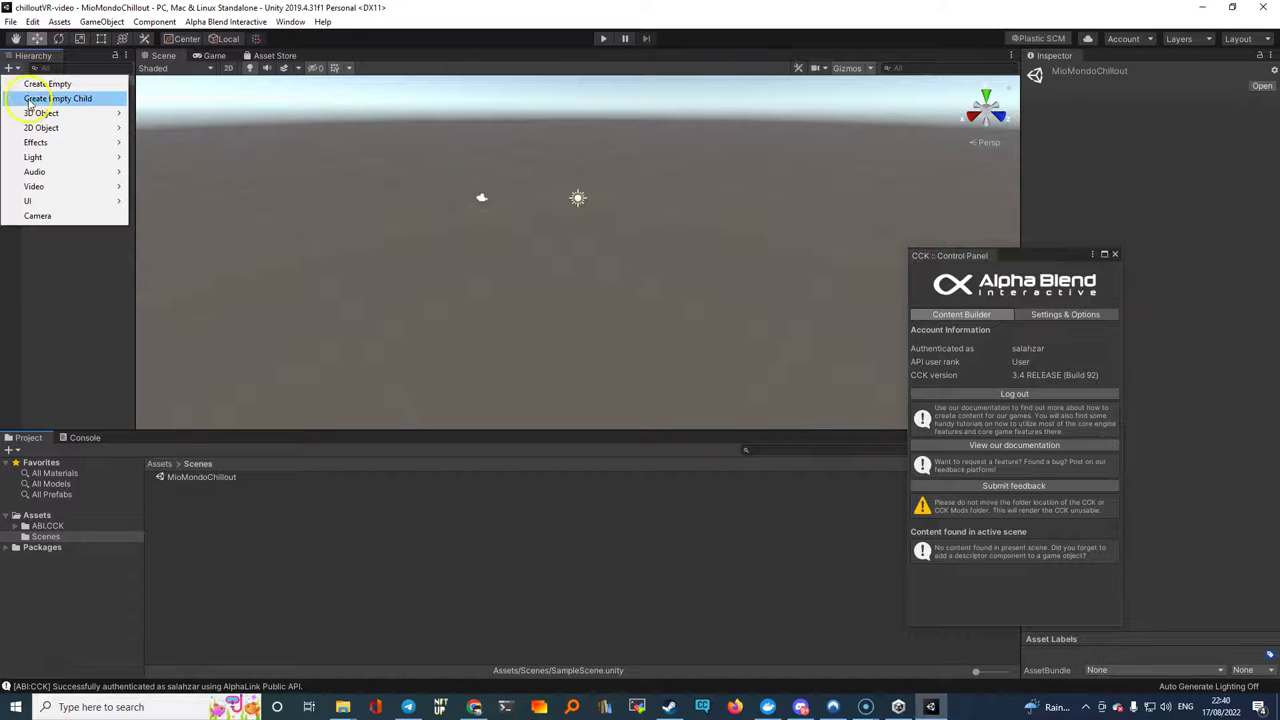
mouse_move(60, 113)
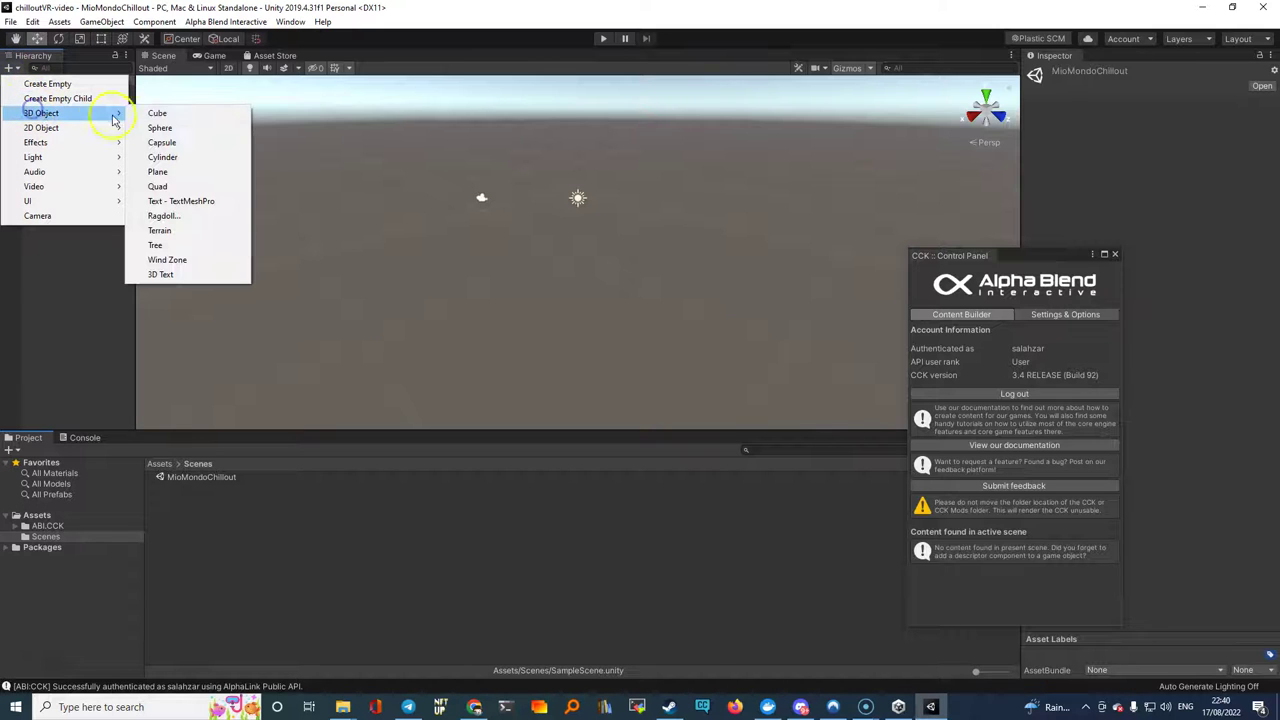
left_click(170, 172)
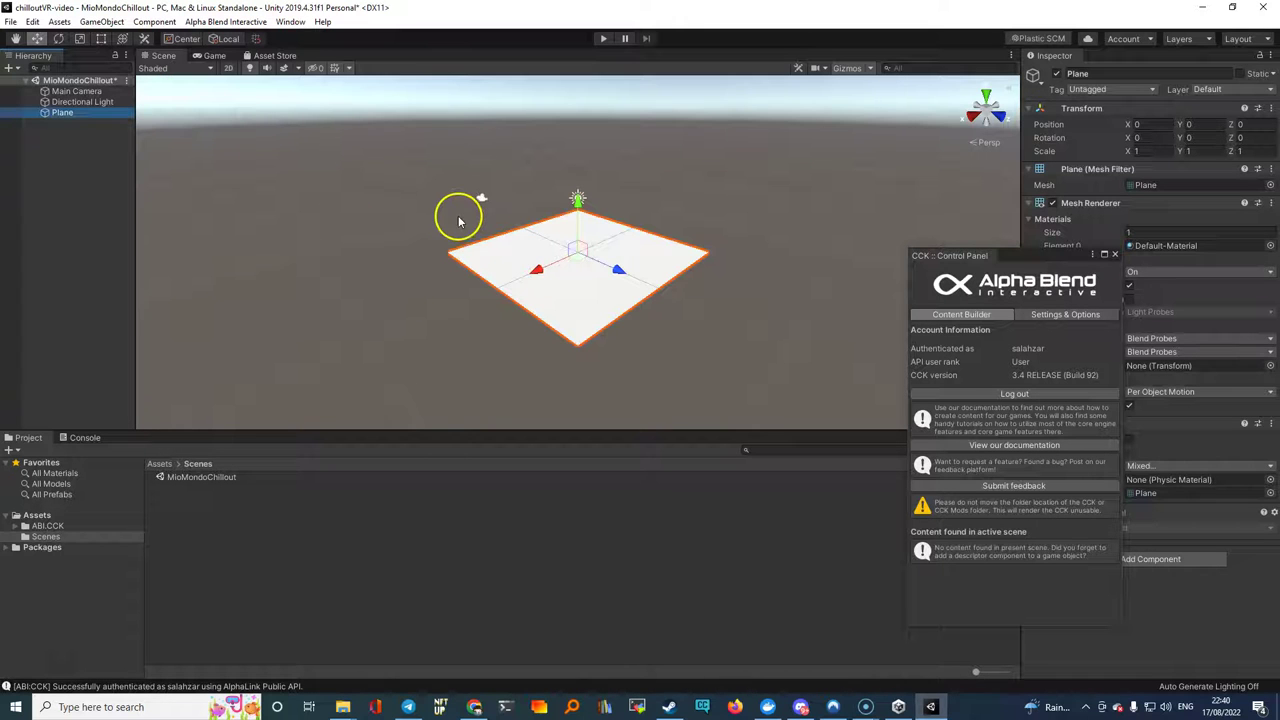
key("t")
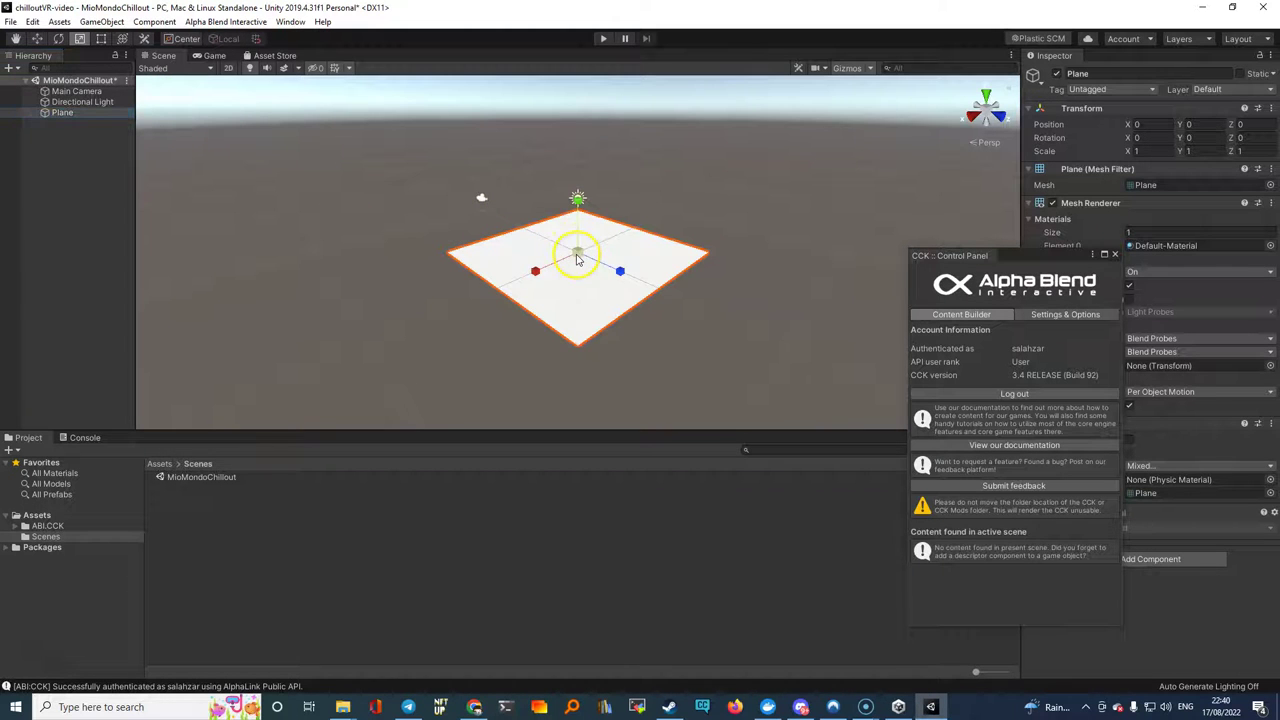
left_click_drag(577, 259, 733, 250)
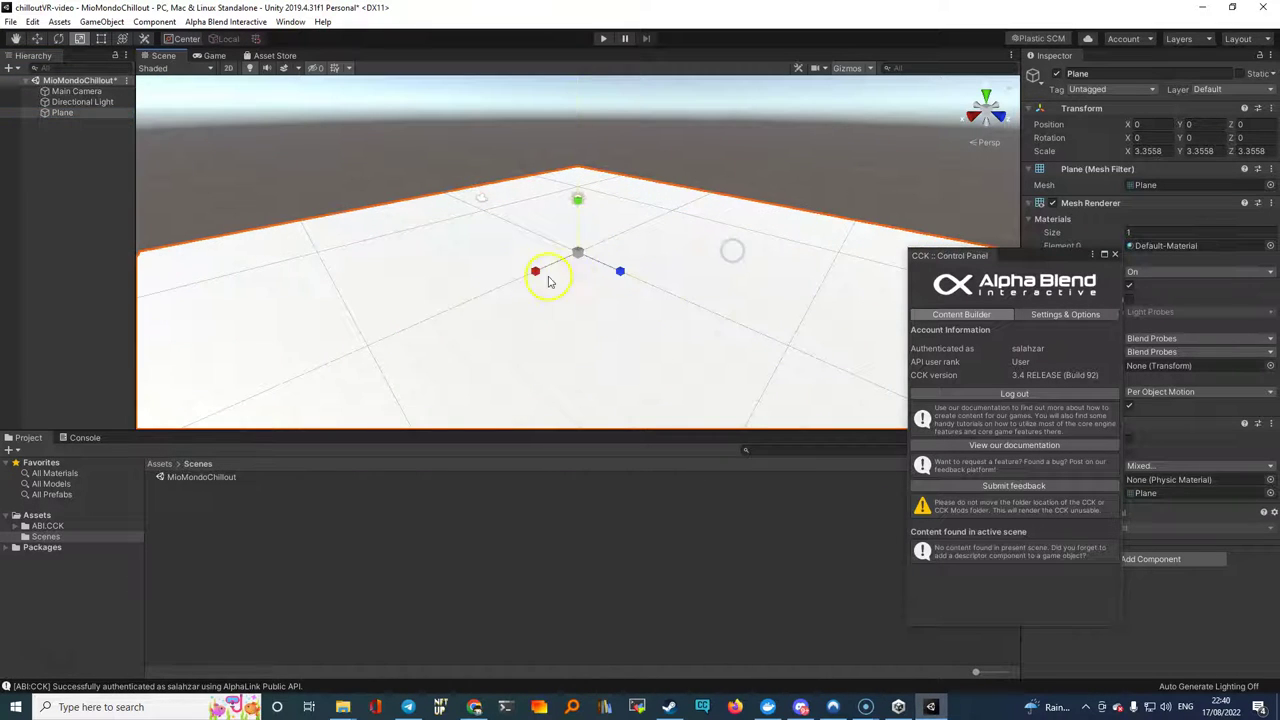
Add a Cube and raise it slightly above the plane to Y 0.58.
left_click(9, 68)
left_click(40, 113)
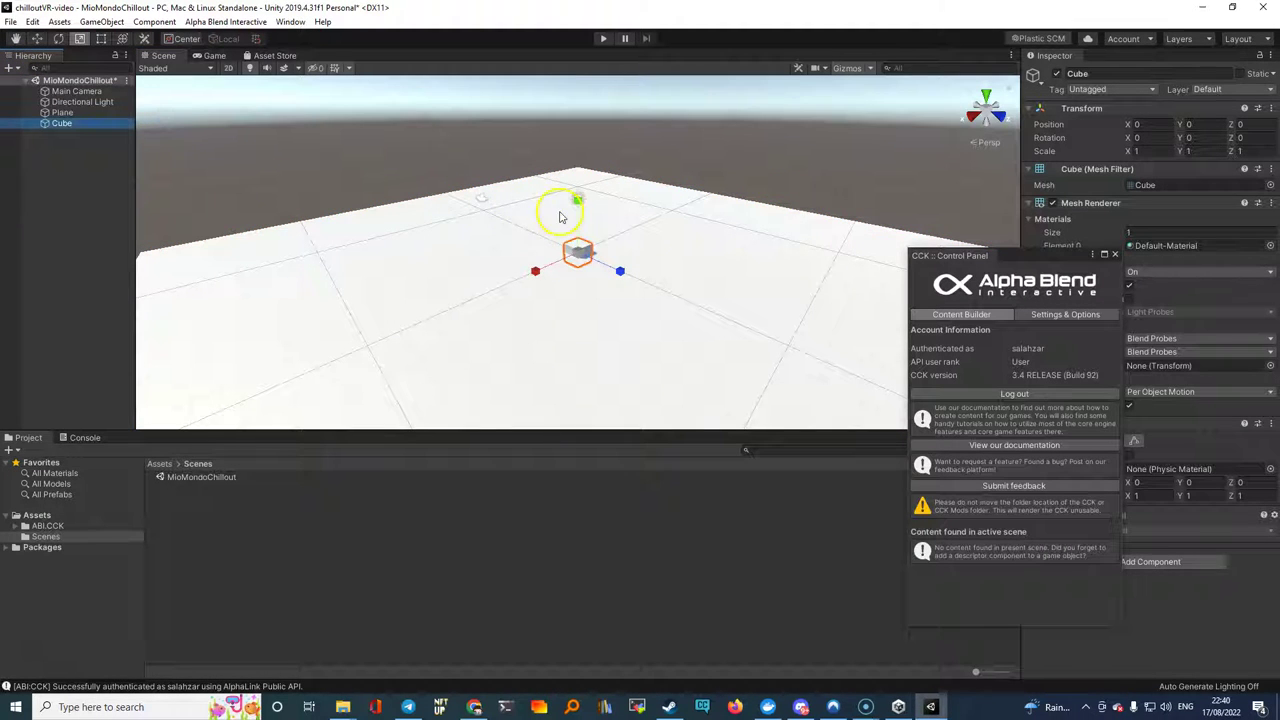
key("w")
left_click_drag(577, 200, 578, 197)
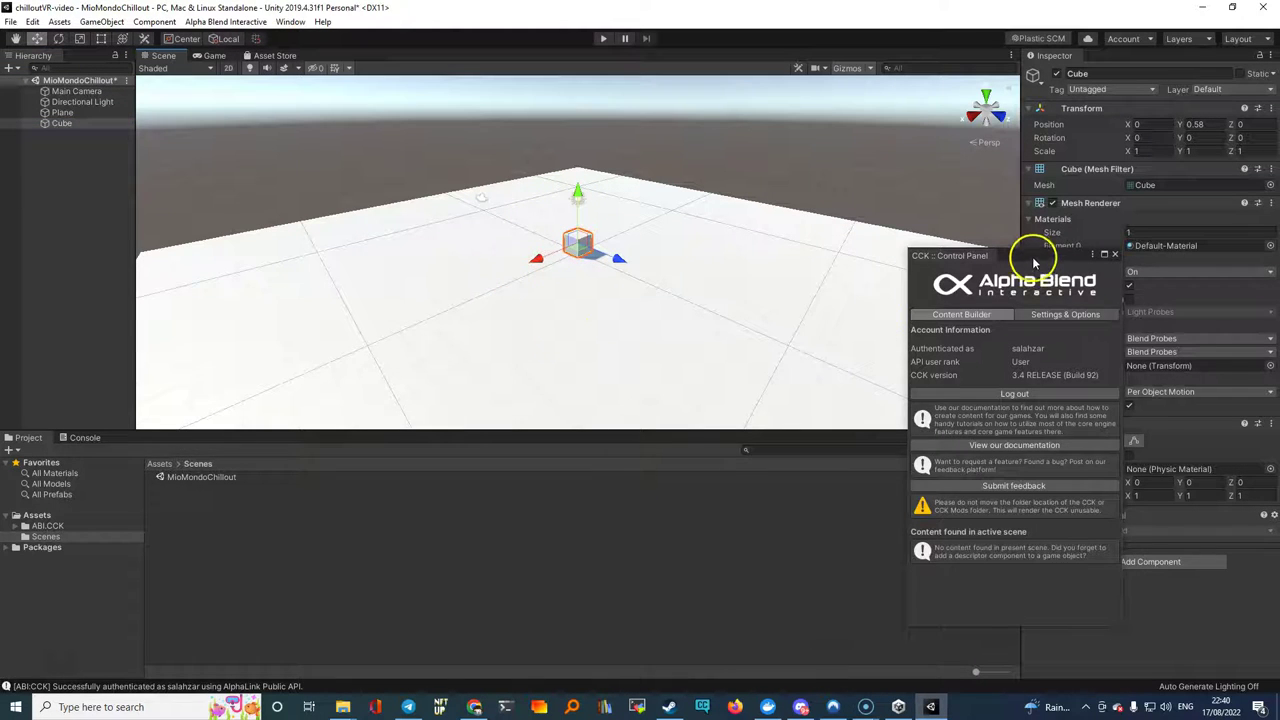
left_click_drag(1032, 256, 170, 262)
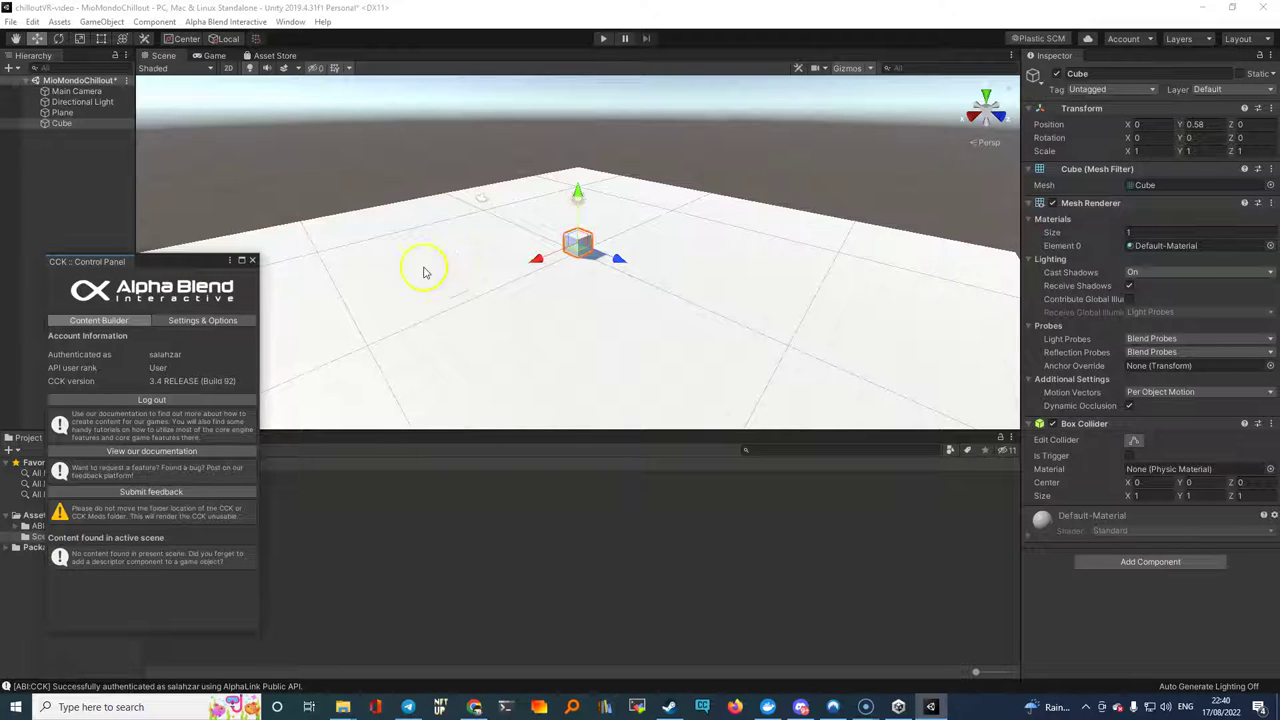
Create an empty GameObject in MioMondoChillout and rename it chilloutvrroot.
left_click(77, 80)
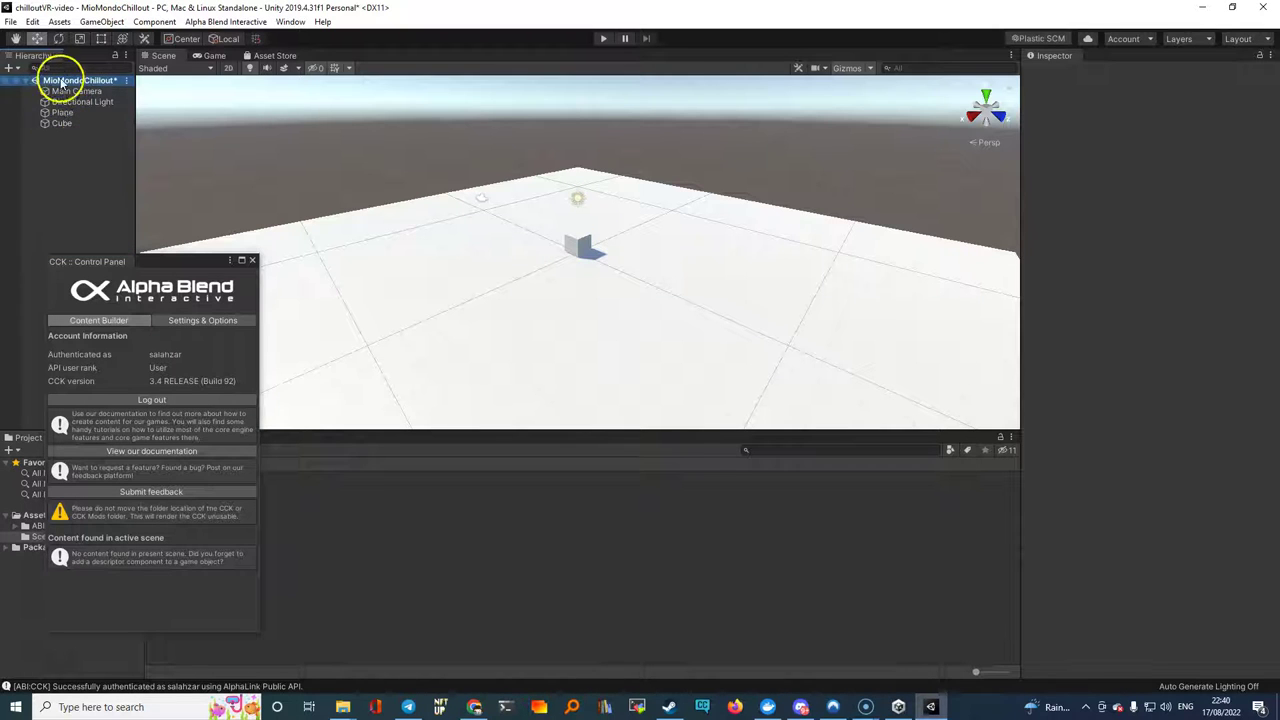
left_click(9, 67)
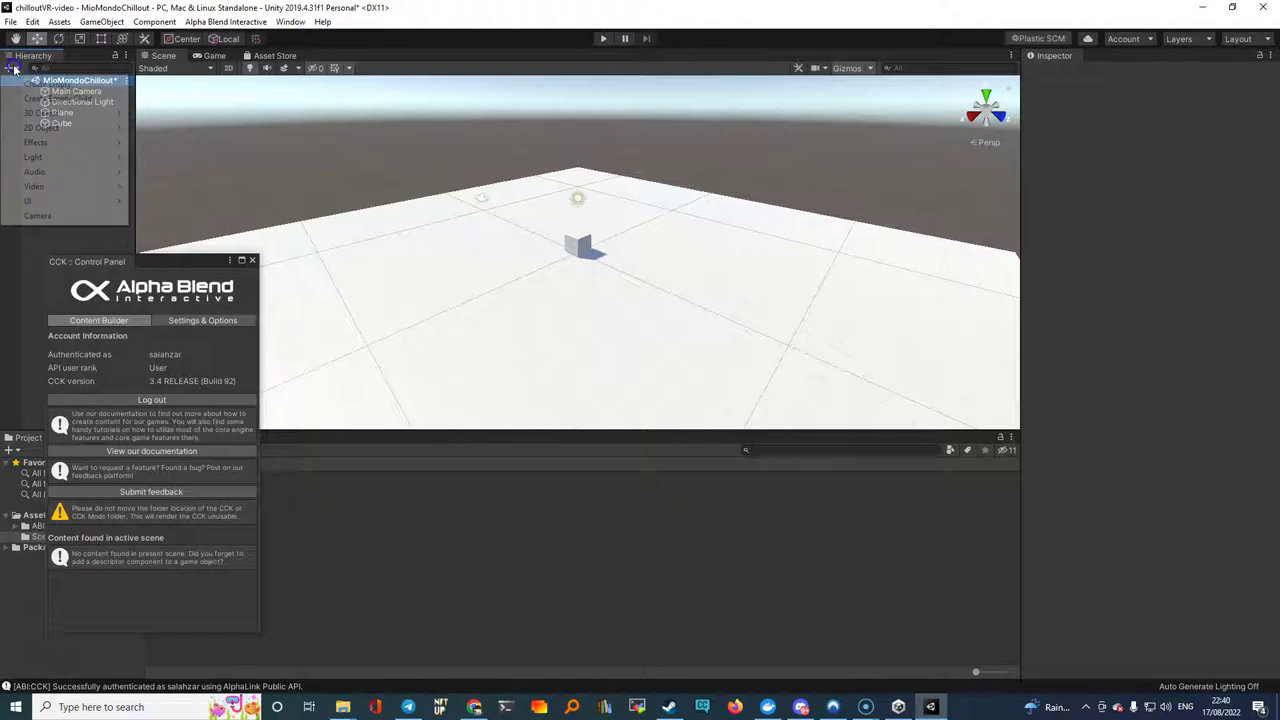
left_click(31, 84)
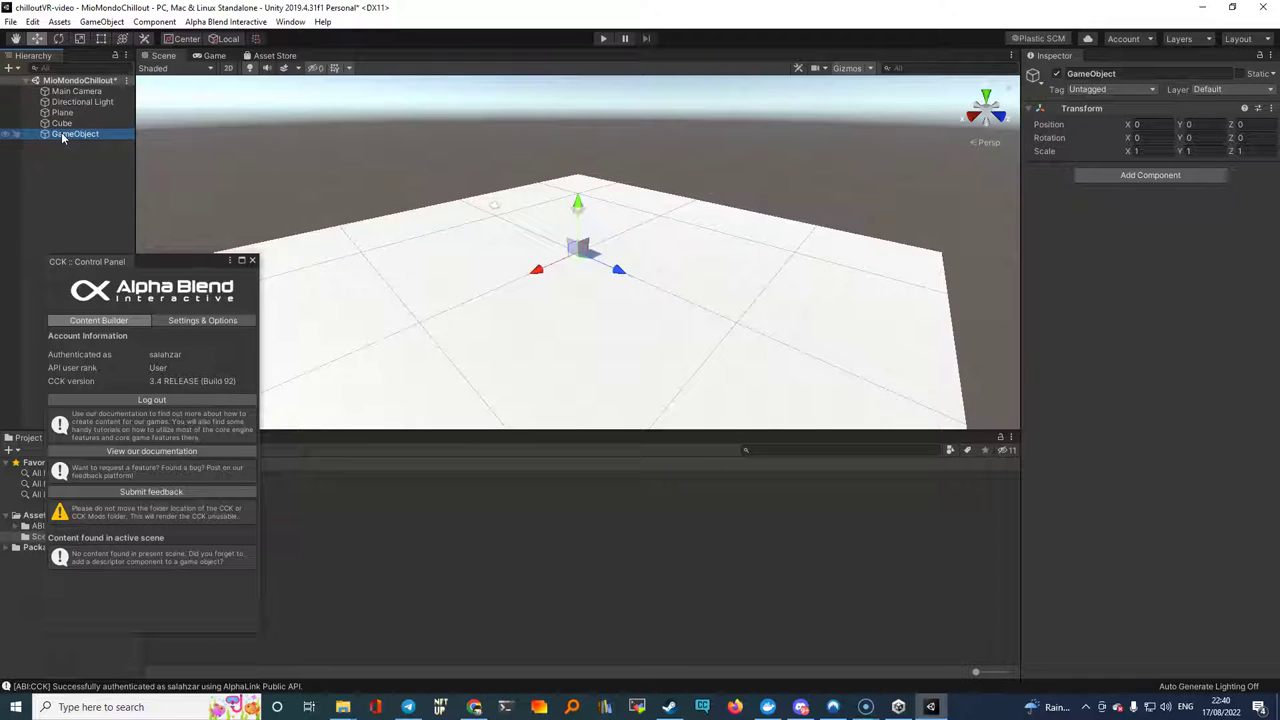
left_click(61, 133)
type("chilloutvrroot")
key("Return")
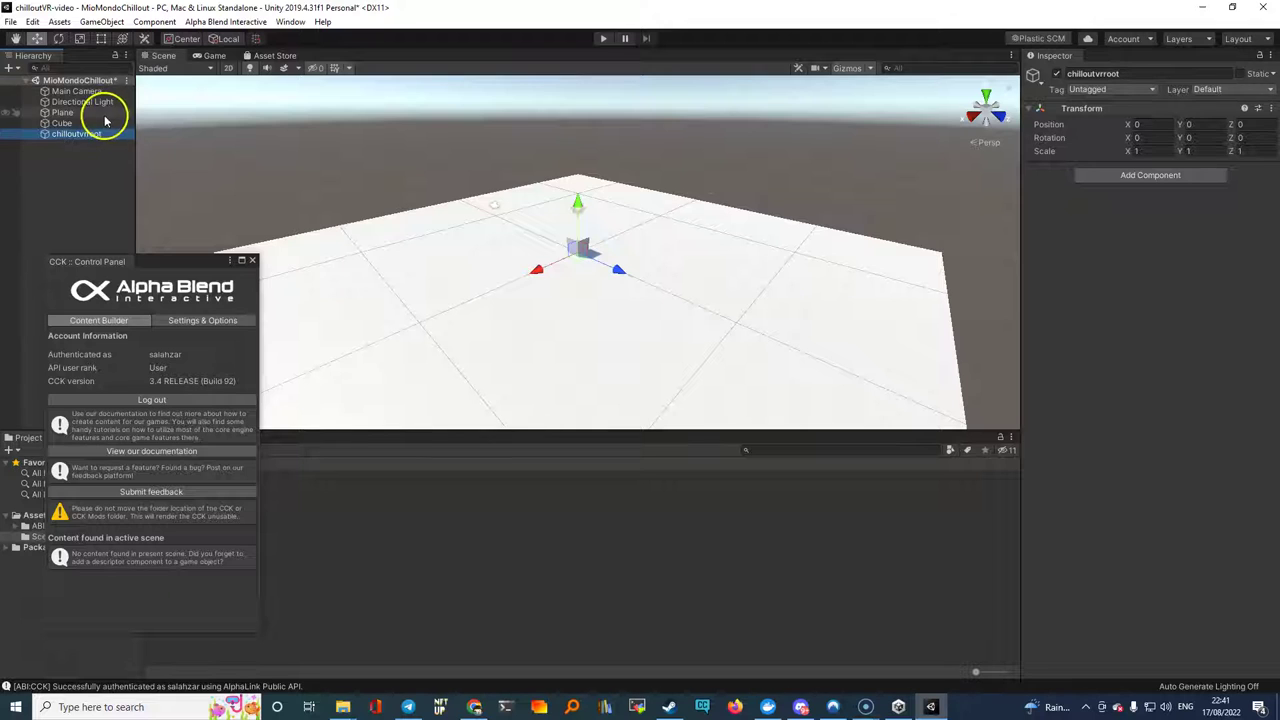
left_click(70, 133)
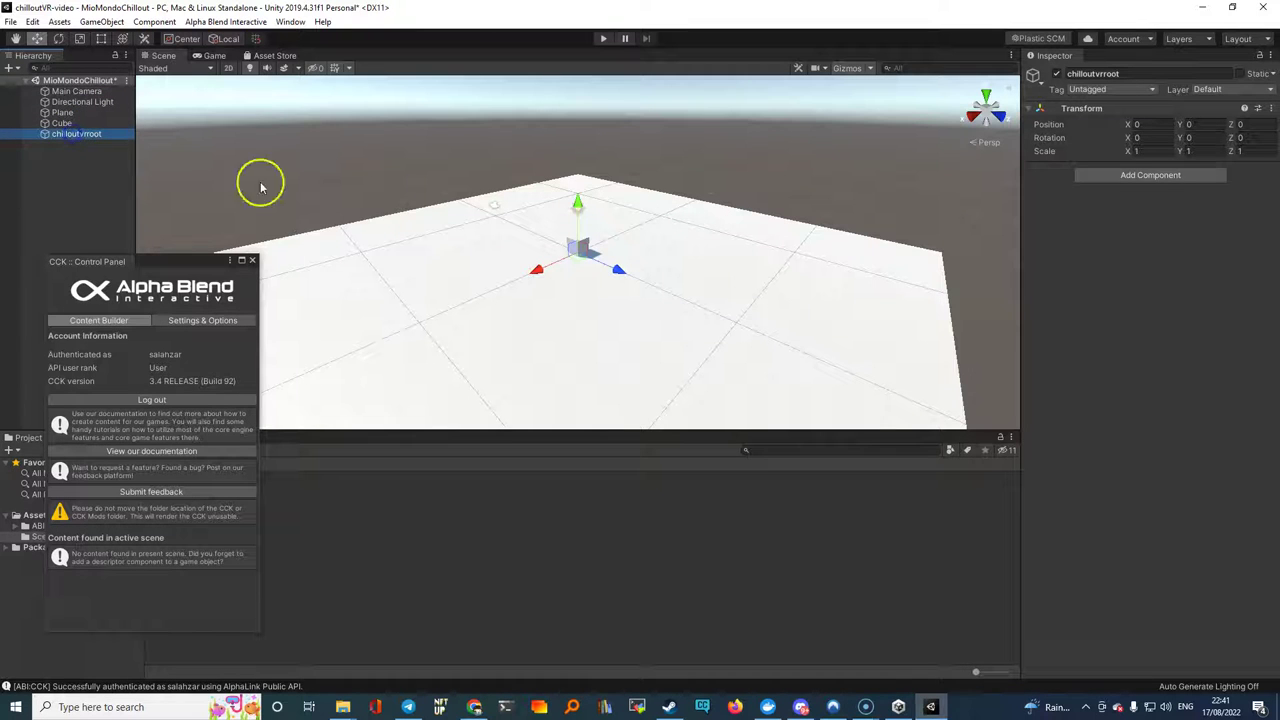
Add a CVR World component to chilloutvrroot, found by searching 'cvr wo'.
left_click(1163, 176)
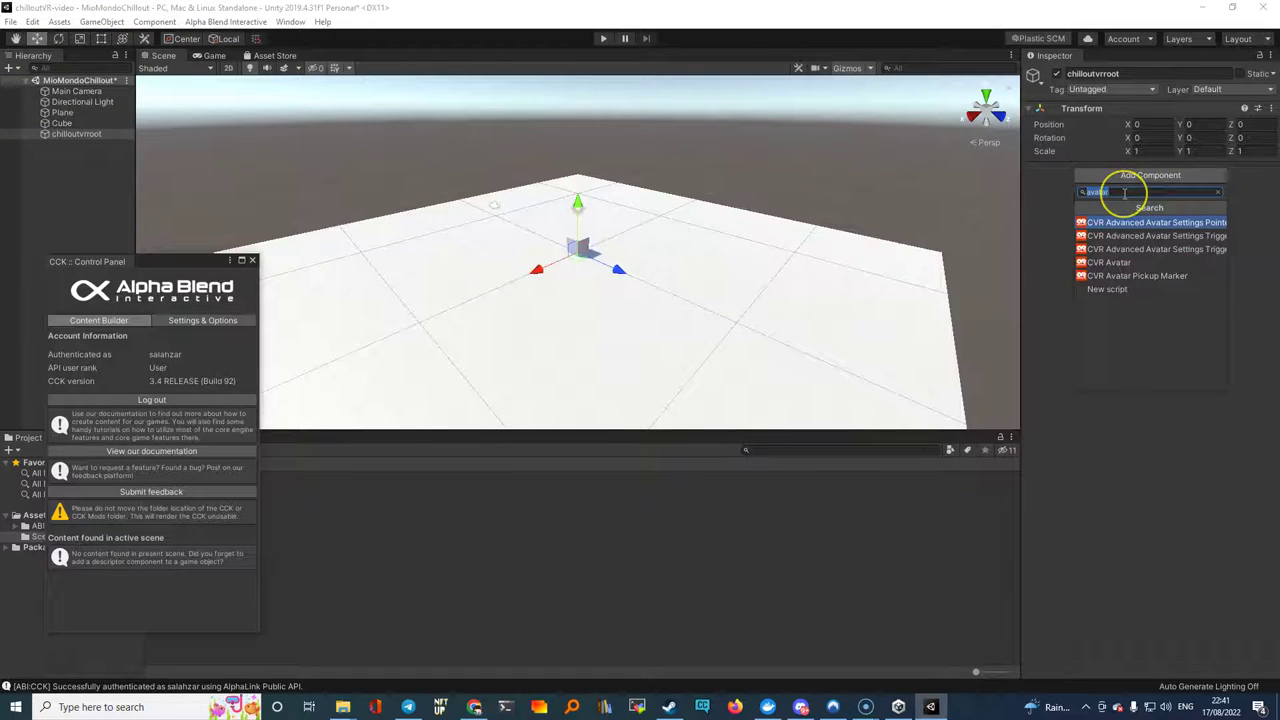
type("cvr")
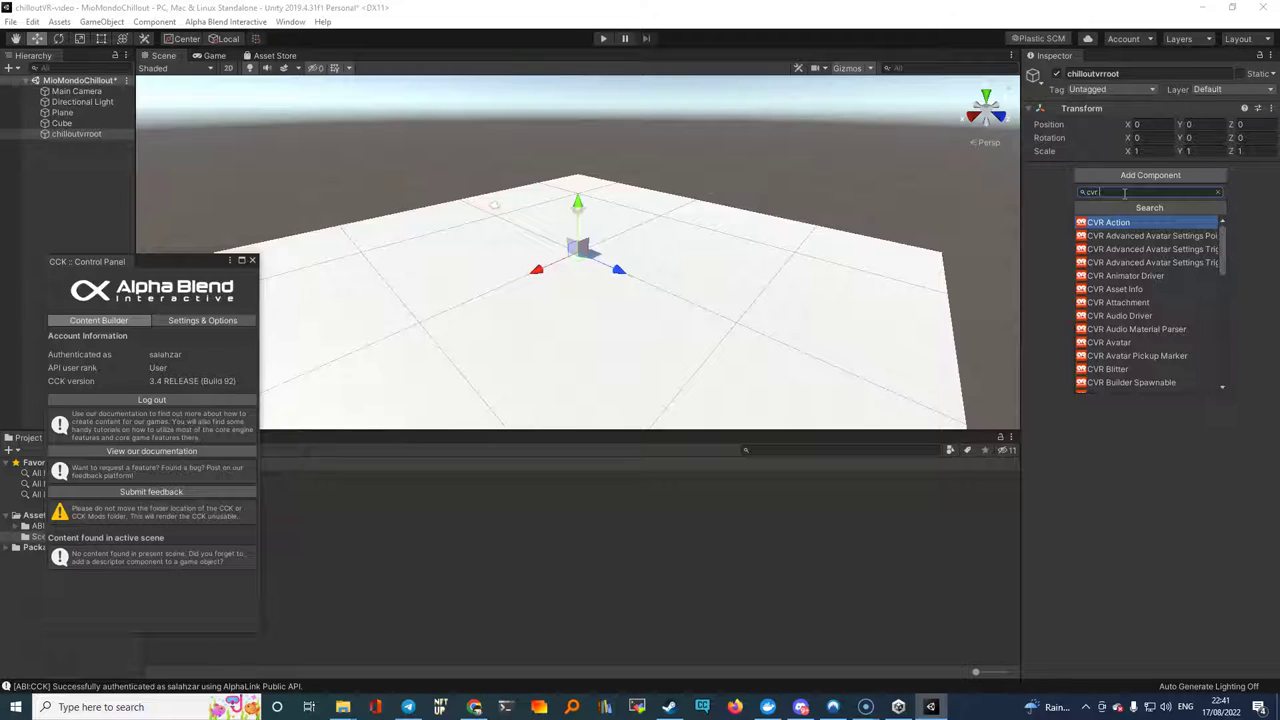
type(" worl")
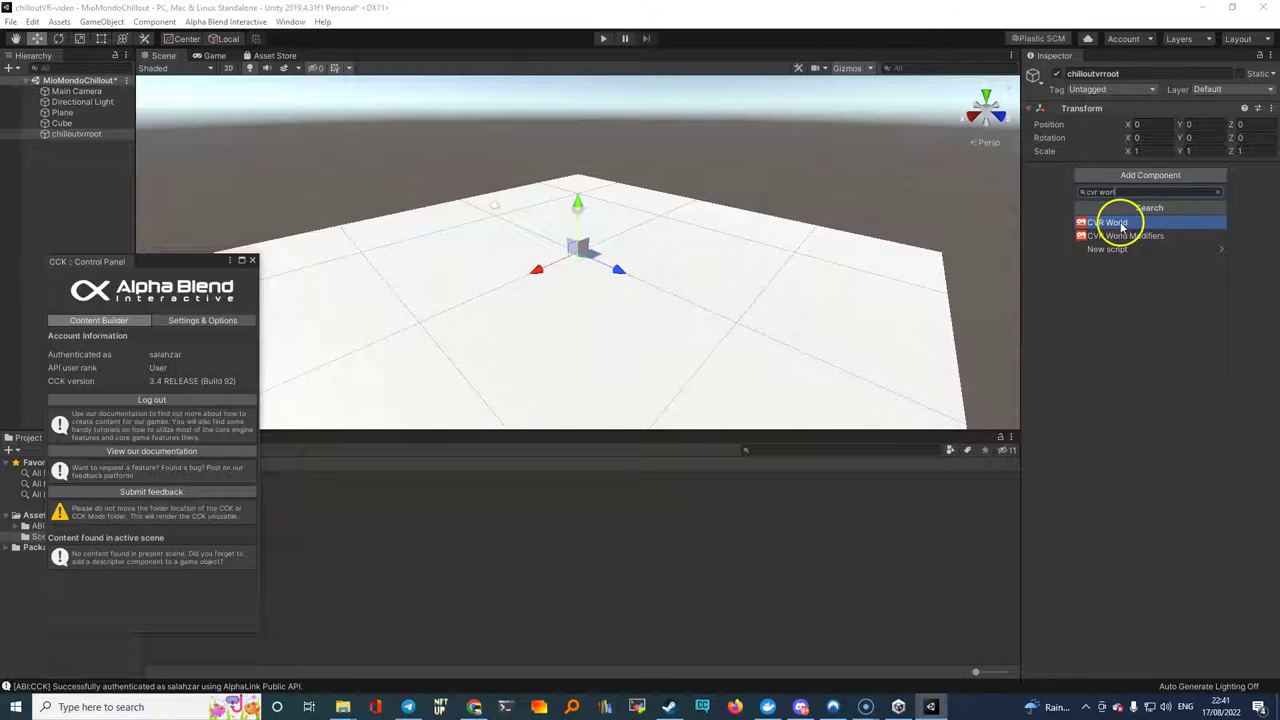
left_click(1120, 222)
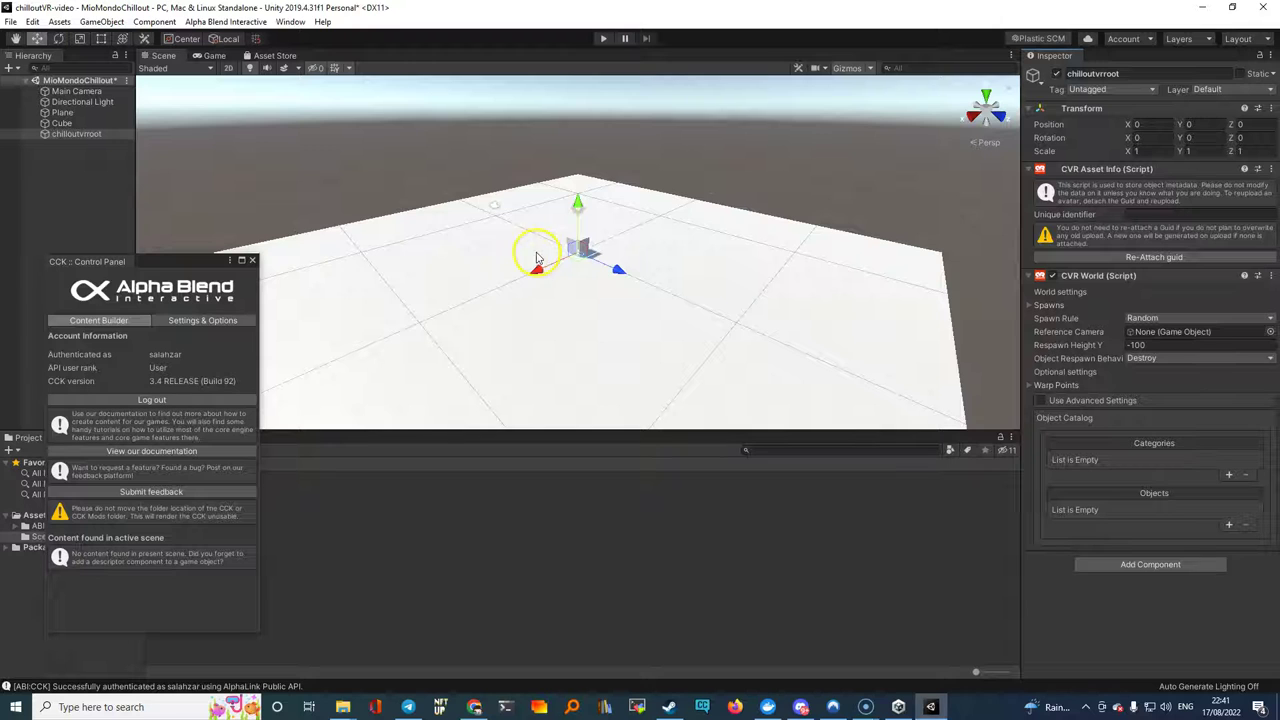
Move chilloutvrroot along X to about 3.69, clear of the cube.
scroll(585, 265, "up", 2)
scroll(576, 268, "up", 2)
scroll(576, 268, "up", 2)
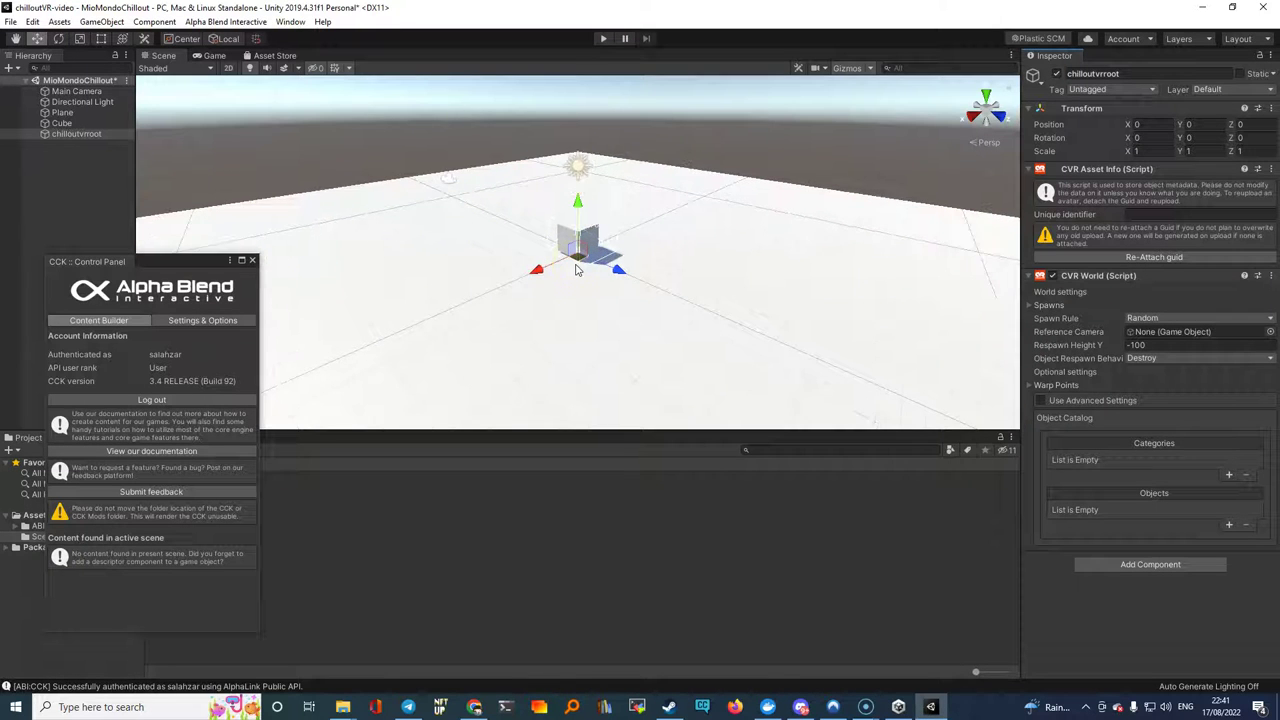
scroll(576, 268, "up", 2)
left_click_drag(535, 277, 437, 310)
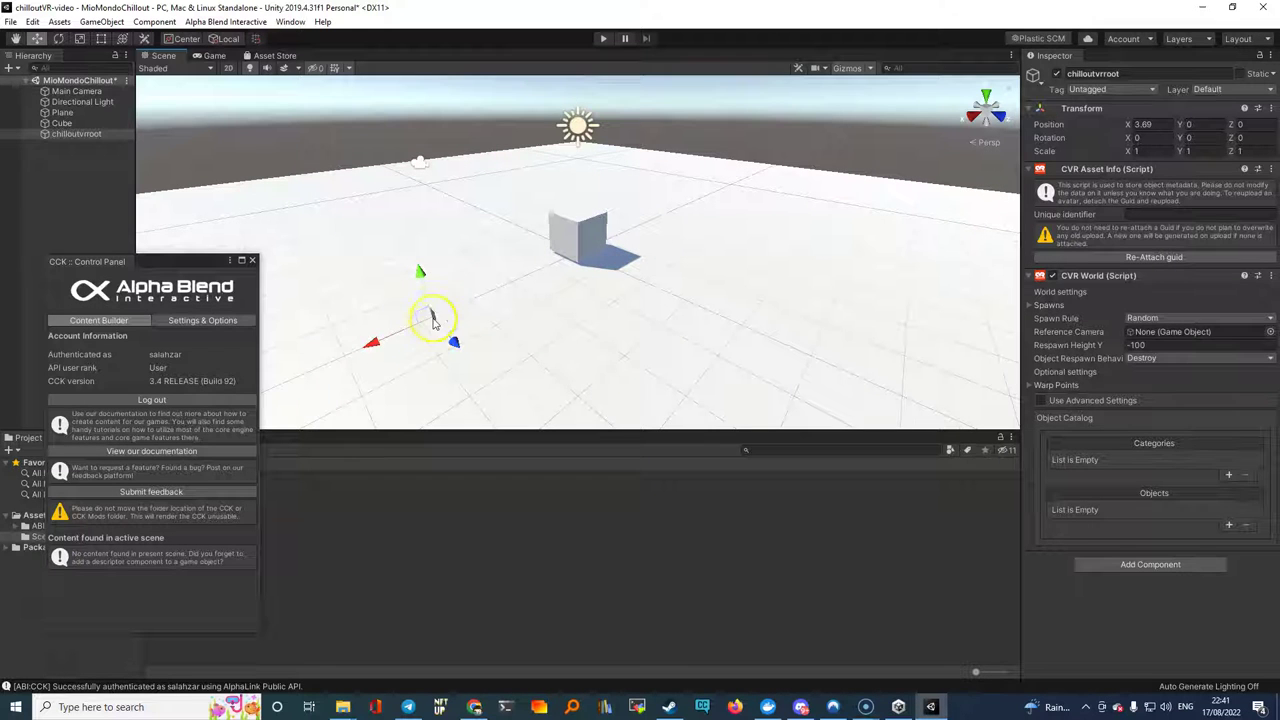
mouse_move(397, 331)
left_mouse_down("alt")
mouse_move(392, 286)
mouse_move(306, 301)
left_mouse_up("alt")
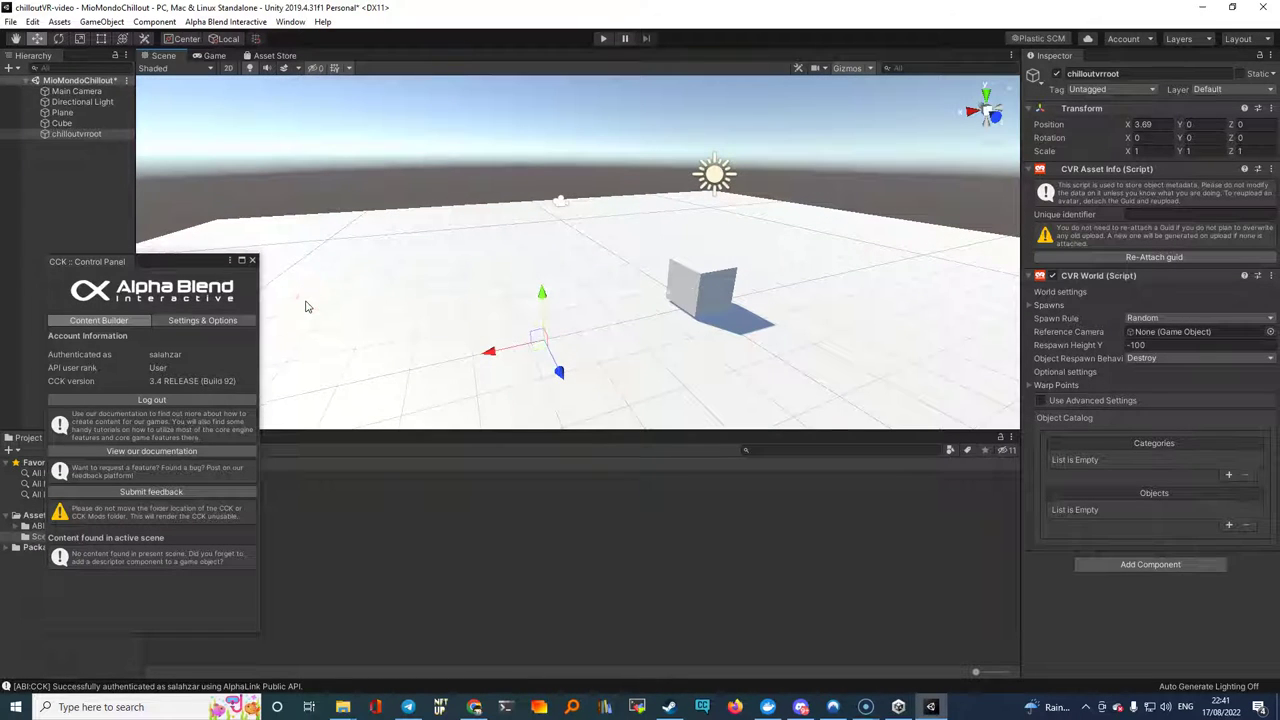
left_click_drag(414, 357, 506, 357, "alt")
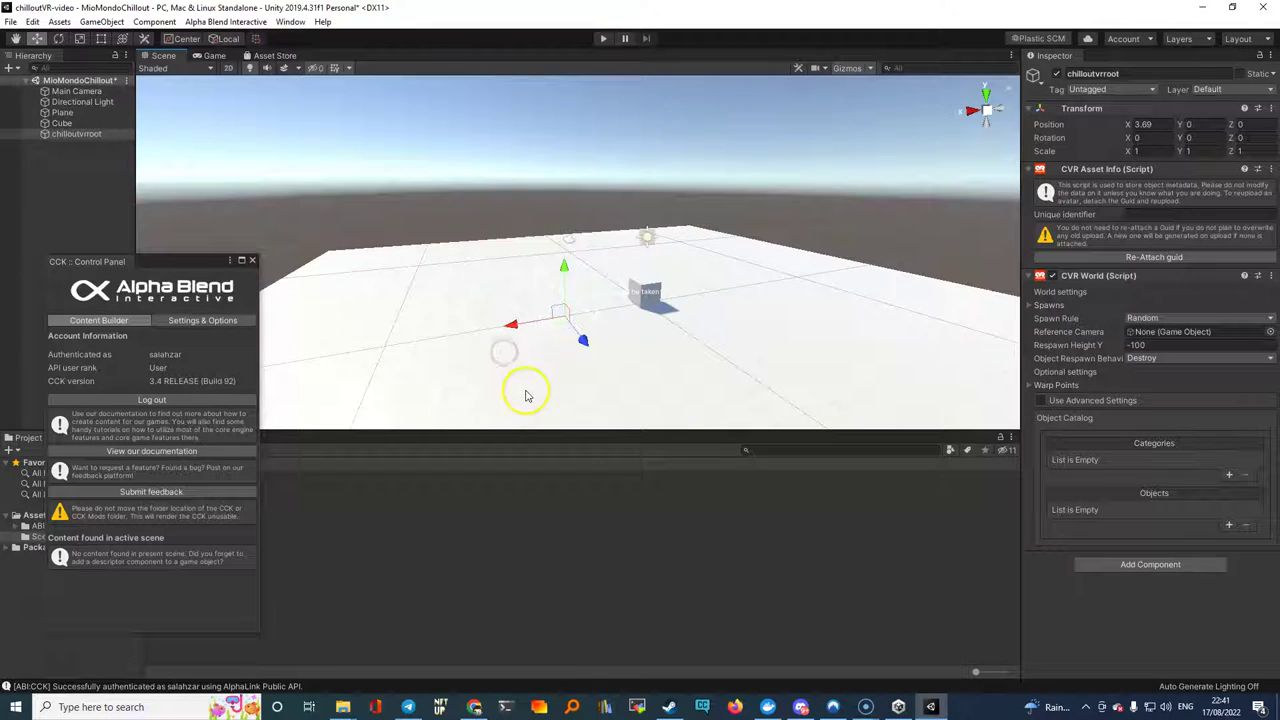
Frame chilloutvrroot in the Scene view and zoom in closer to it.
double_click(76, 135)
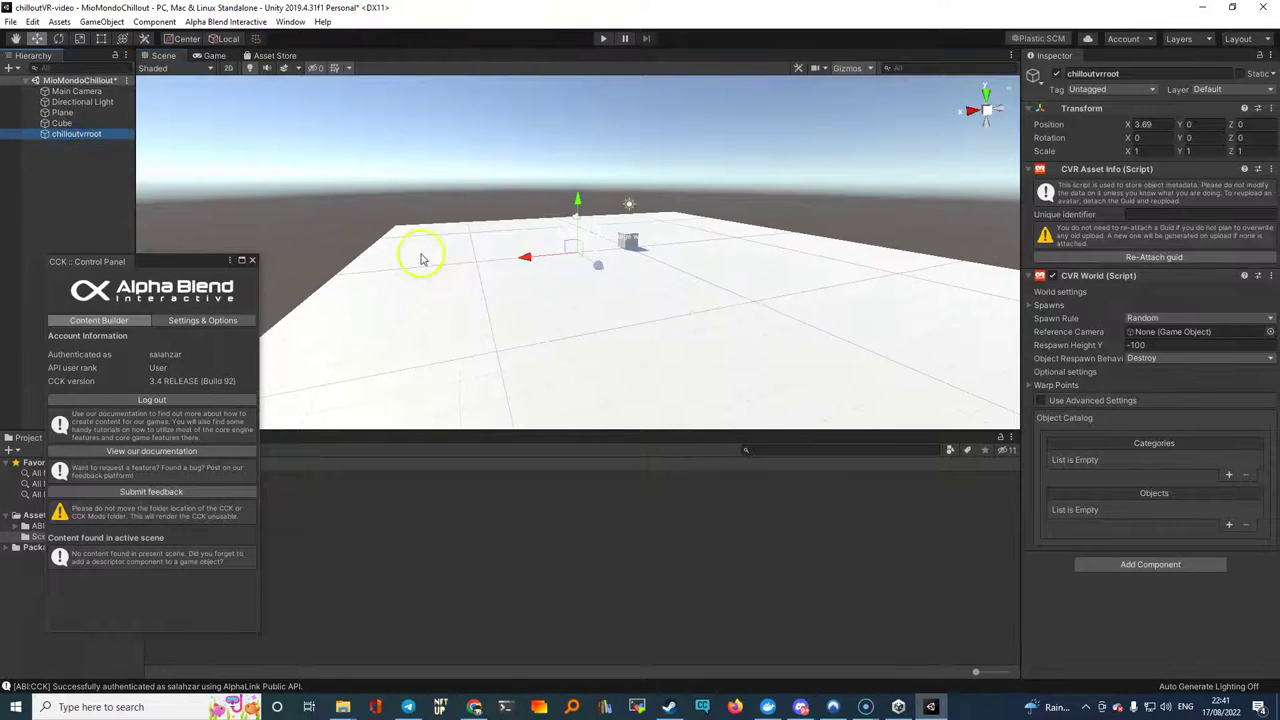
scroll(421, 260, "up", 3)
scroll(421, 260, "up", 3)
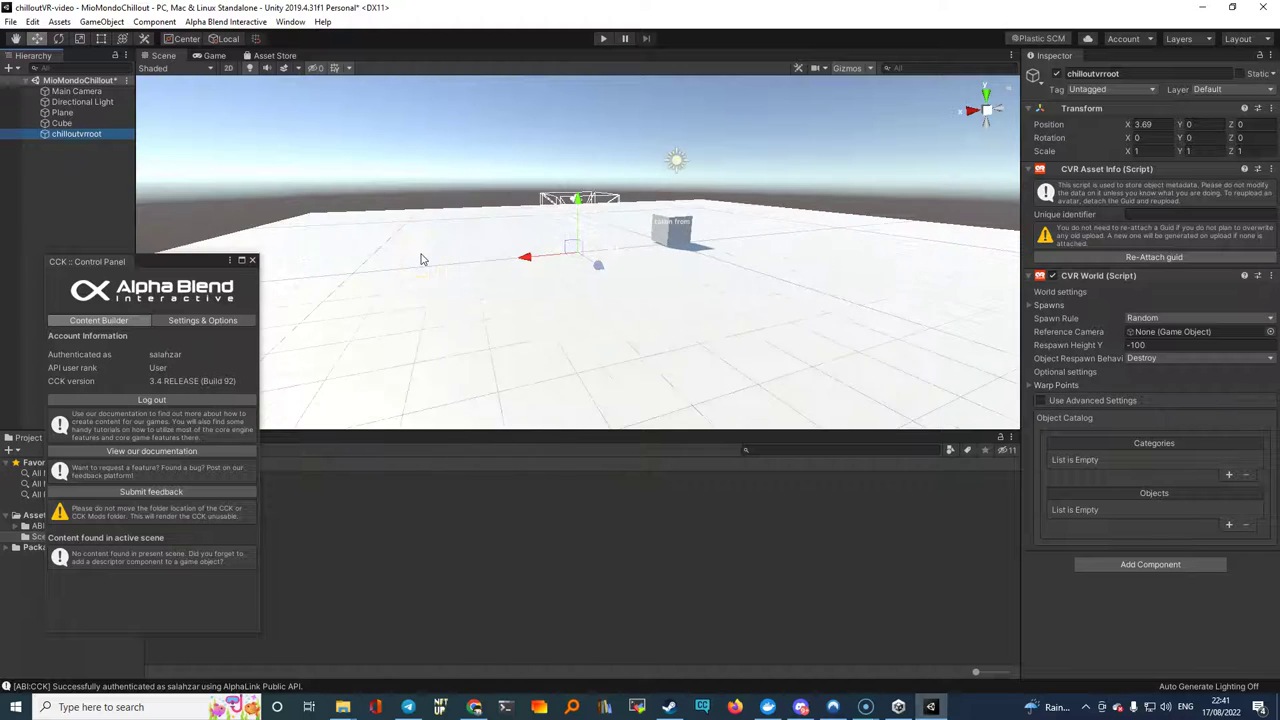
scroll(421, 260, "up", 3)
scroll(421, 260, "up", 2)
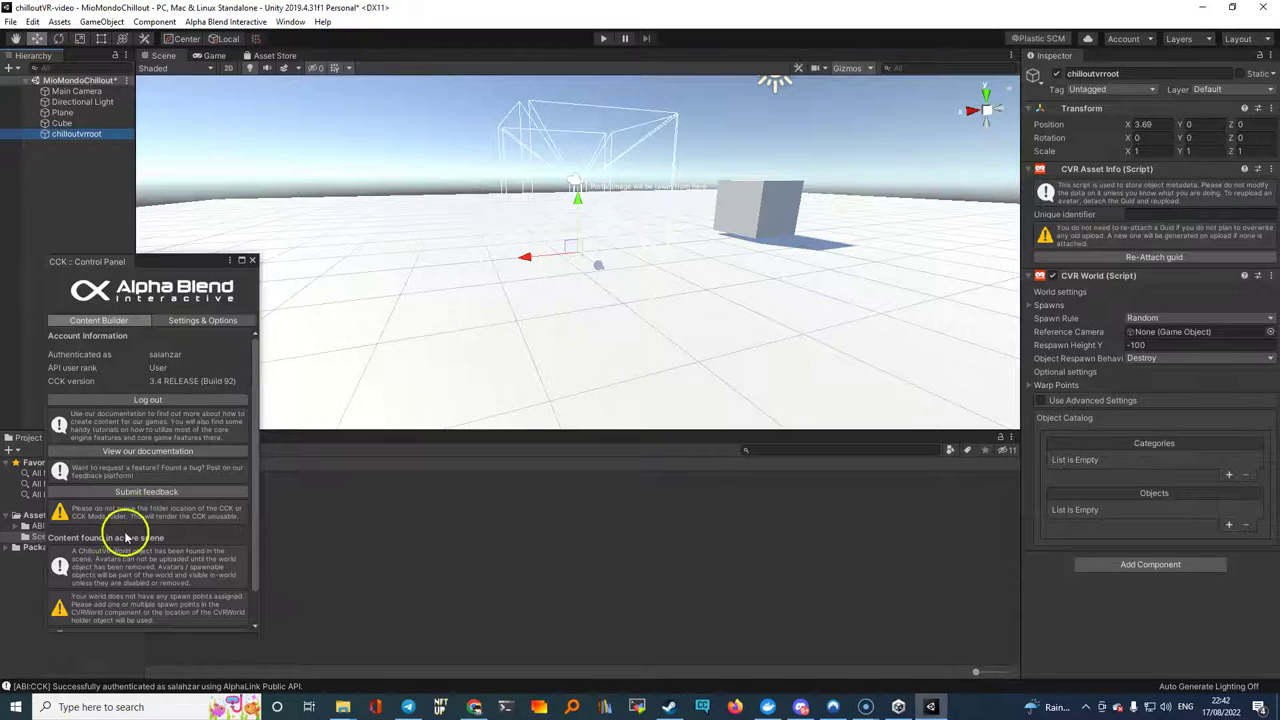
Move the CCK Control Panel up beside the scene and reselect chilloutvrroot.
scroll(137, 523, "down", 1)
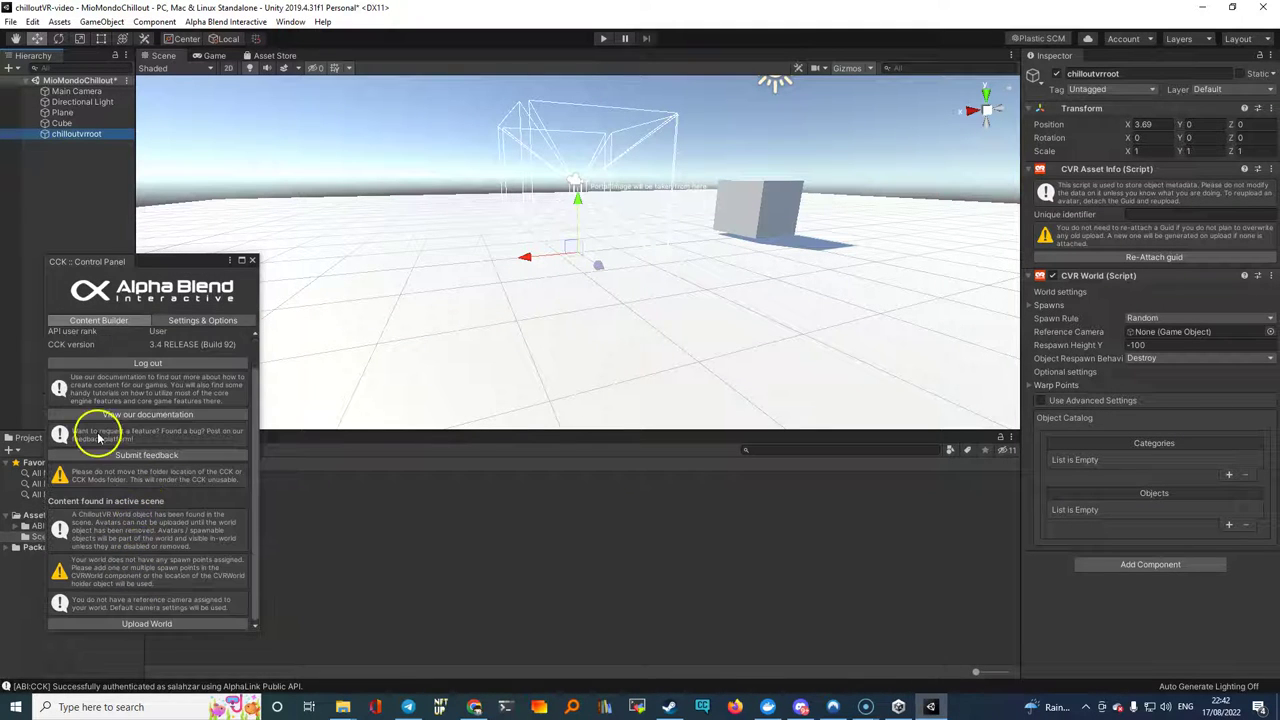
left_click(63, 80)
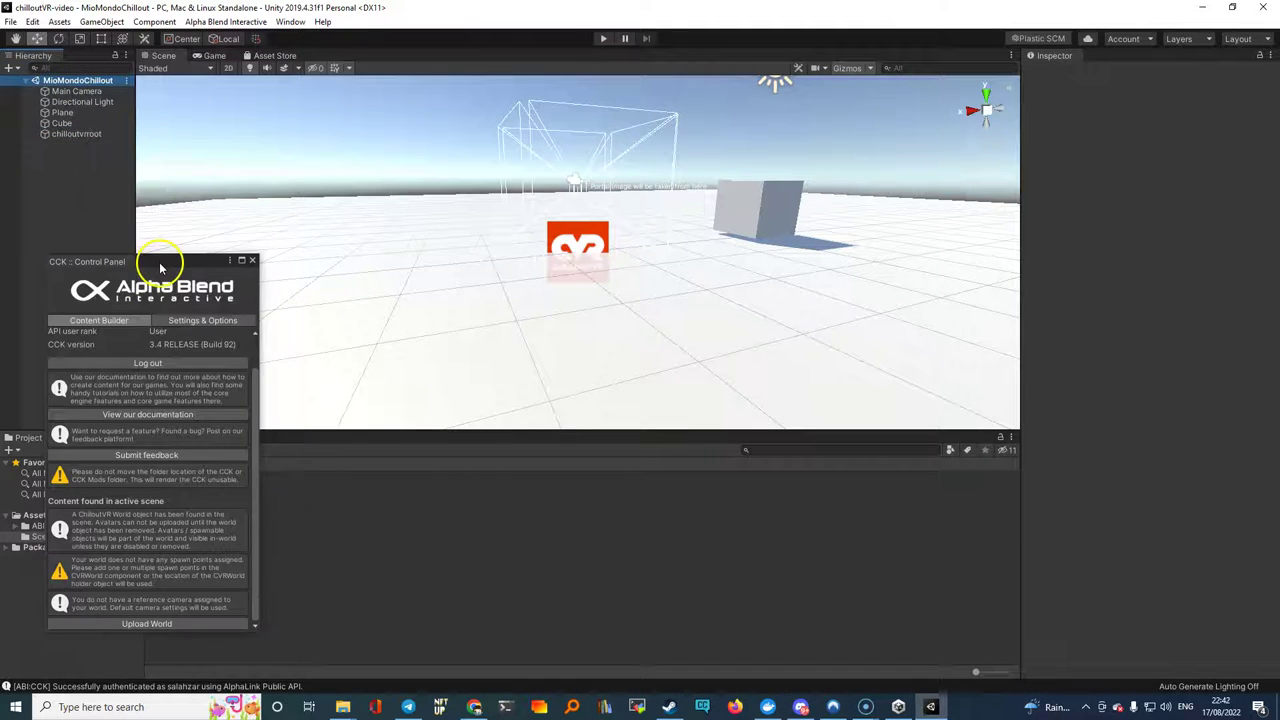
left_click_drag(160, 261, 208, 125)
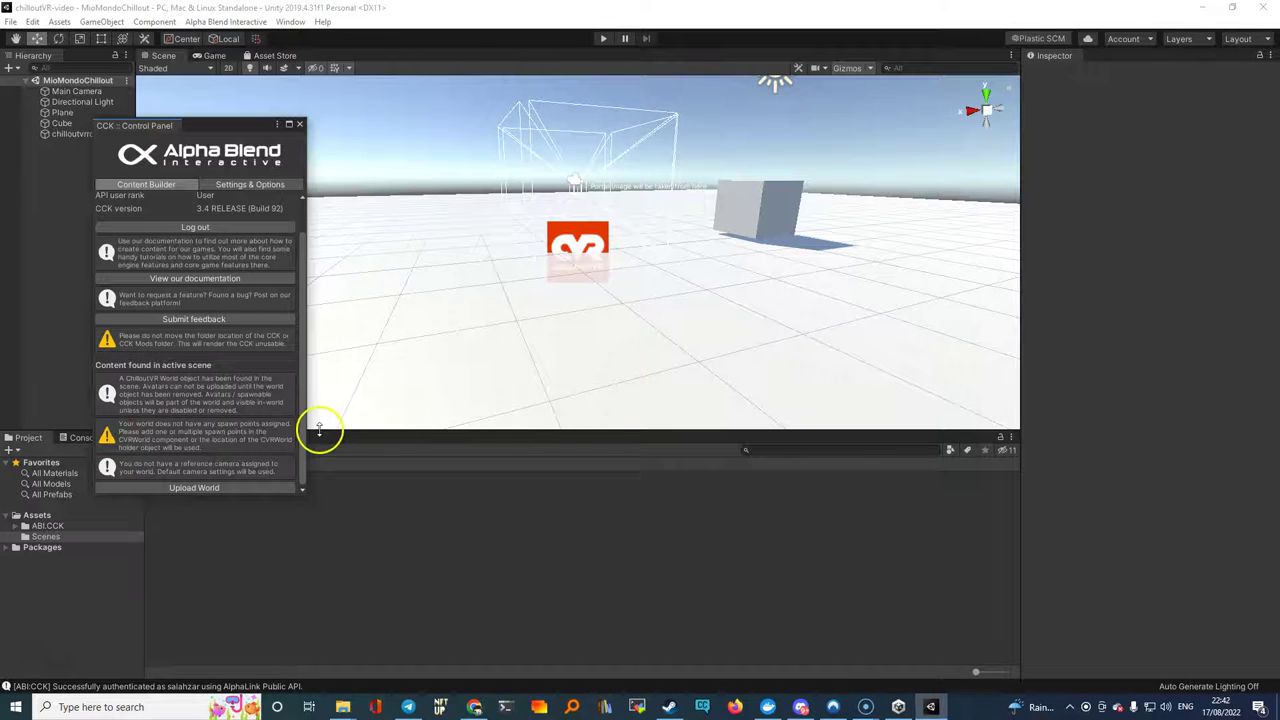
left_click(68, 135)
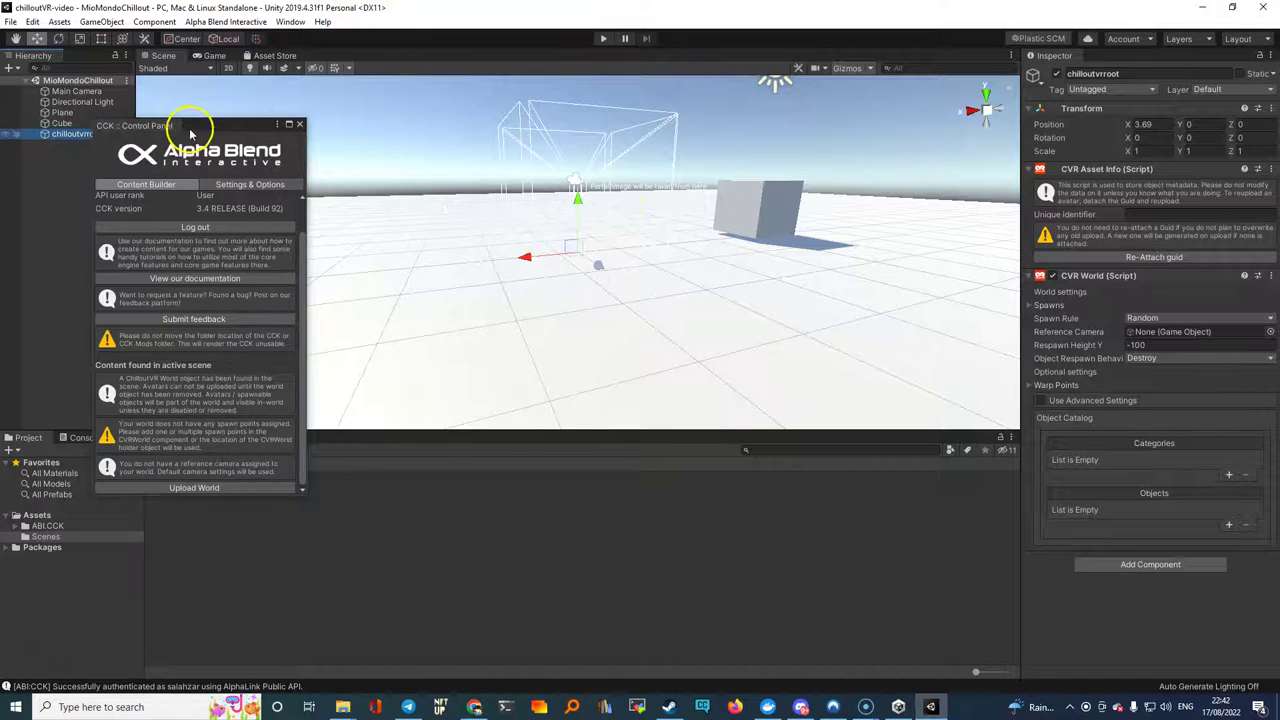
left_click_drag(186, 127, 228, 141)
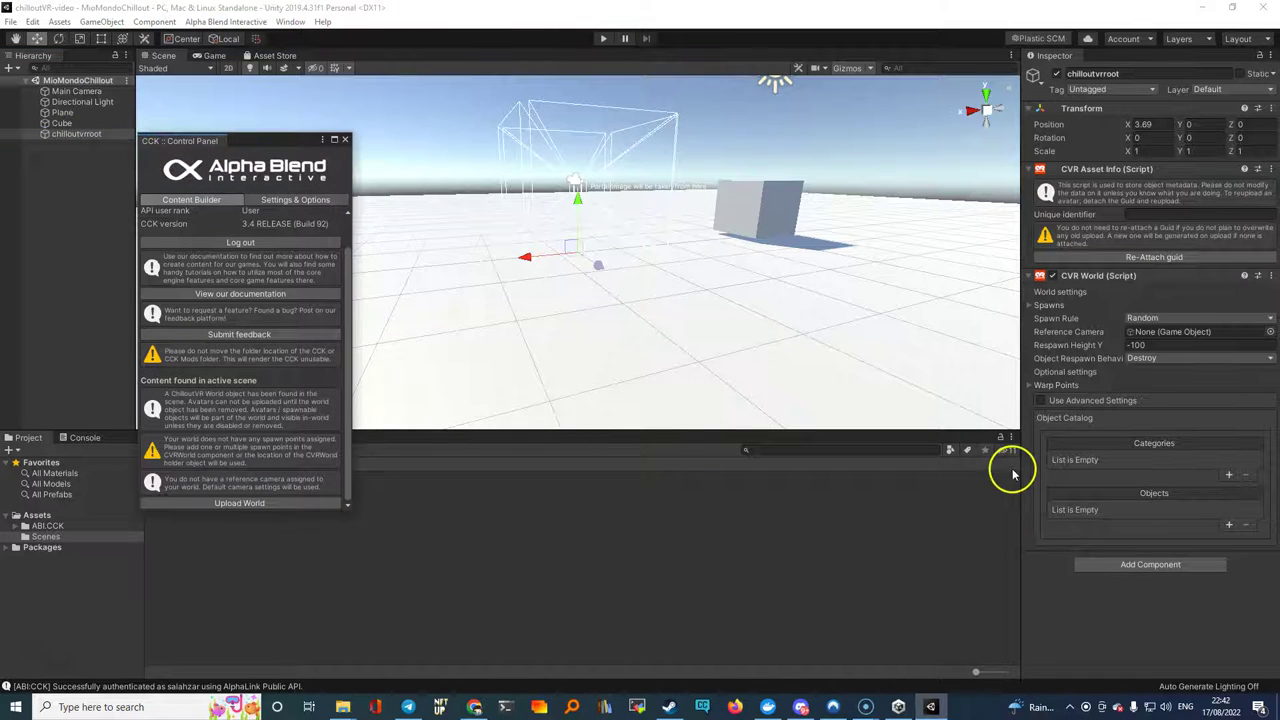
Add chilloutvrroot as the single entry in CVR World's Spawns list.
left_click(1030, 306)
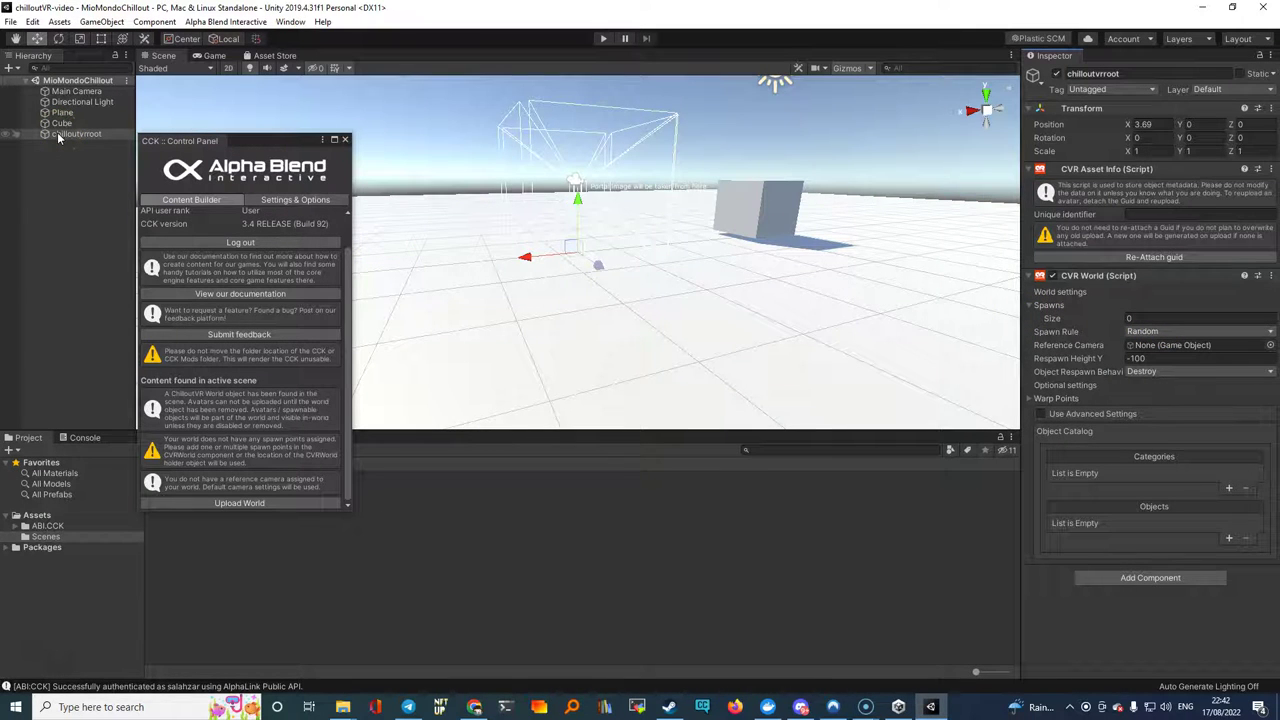
left_click_drag(58, 138, 893, 262)
left_click_drag(1138, 318, 1030, 303)
mouse_move(57, 133)
left_mouse_down()
mouse_move(365, 170)
mouse_move(1095, 313)
left_mouse_up()
left_click_drag(1094, 306, 1094, 306)
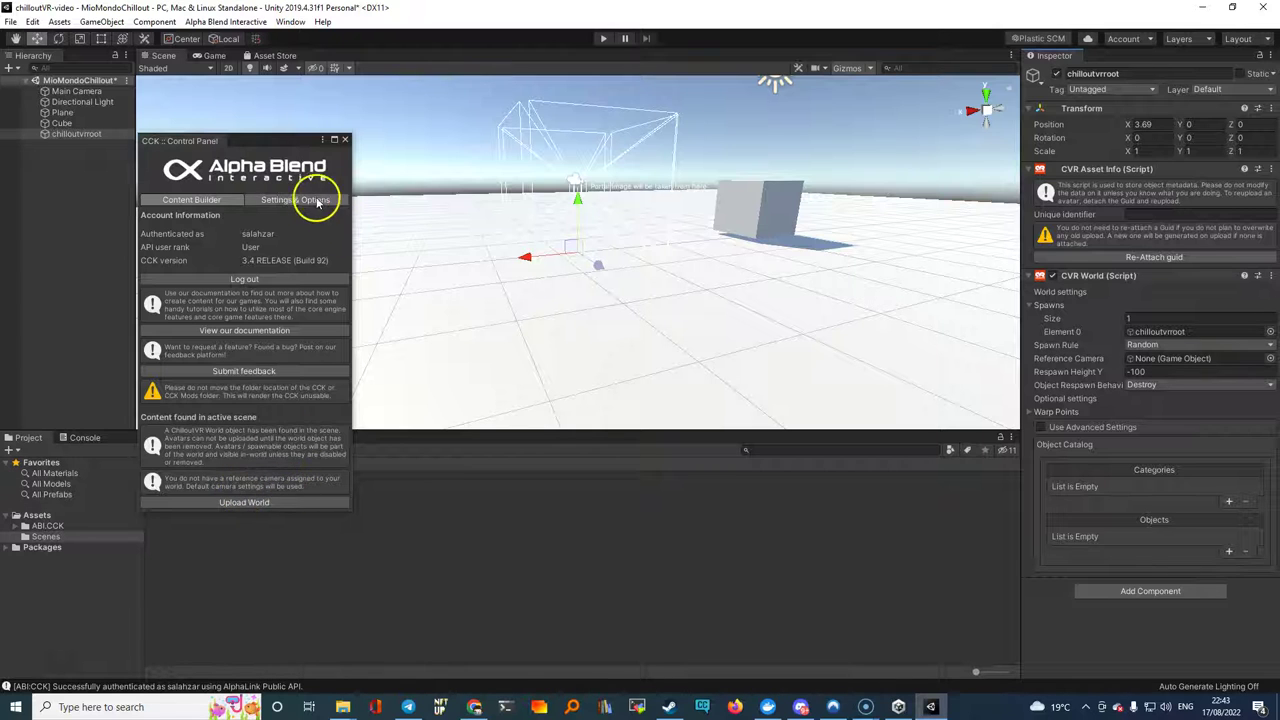
left_click(294, 200)
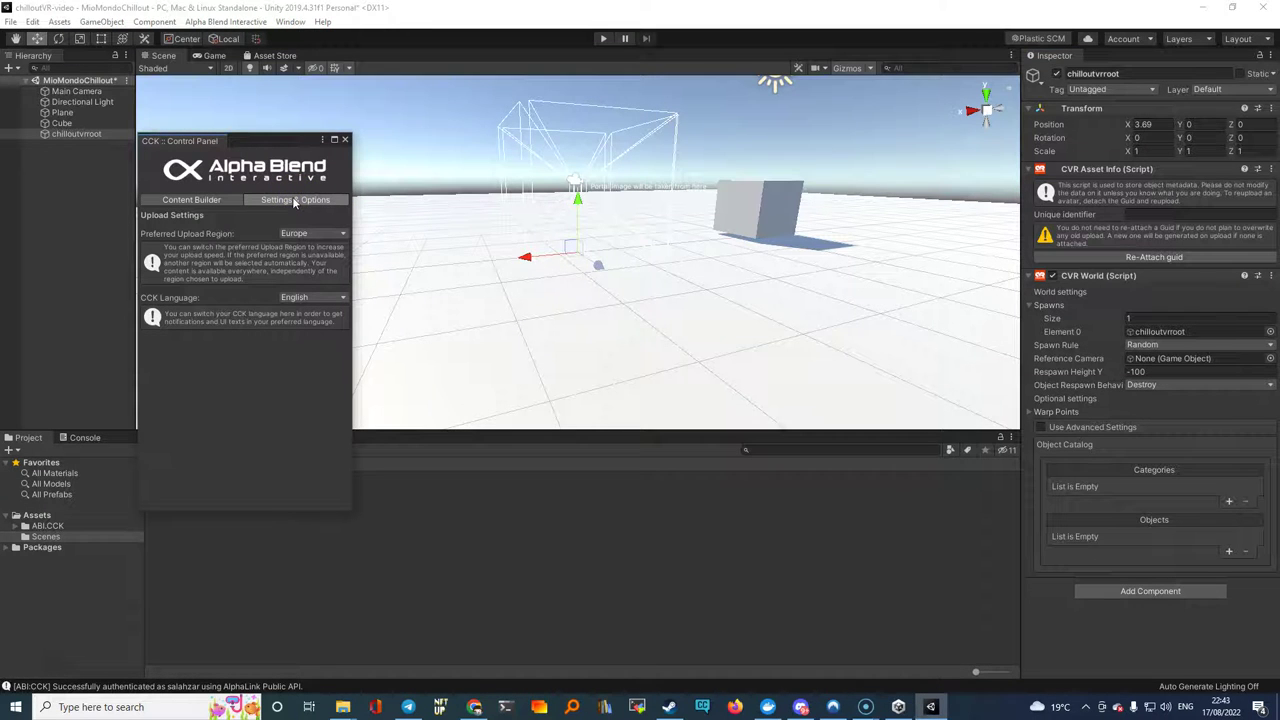
left_click(335, 236)
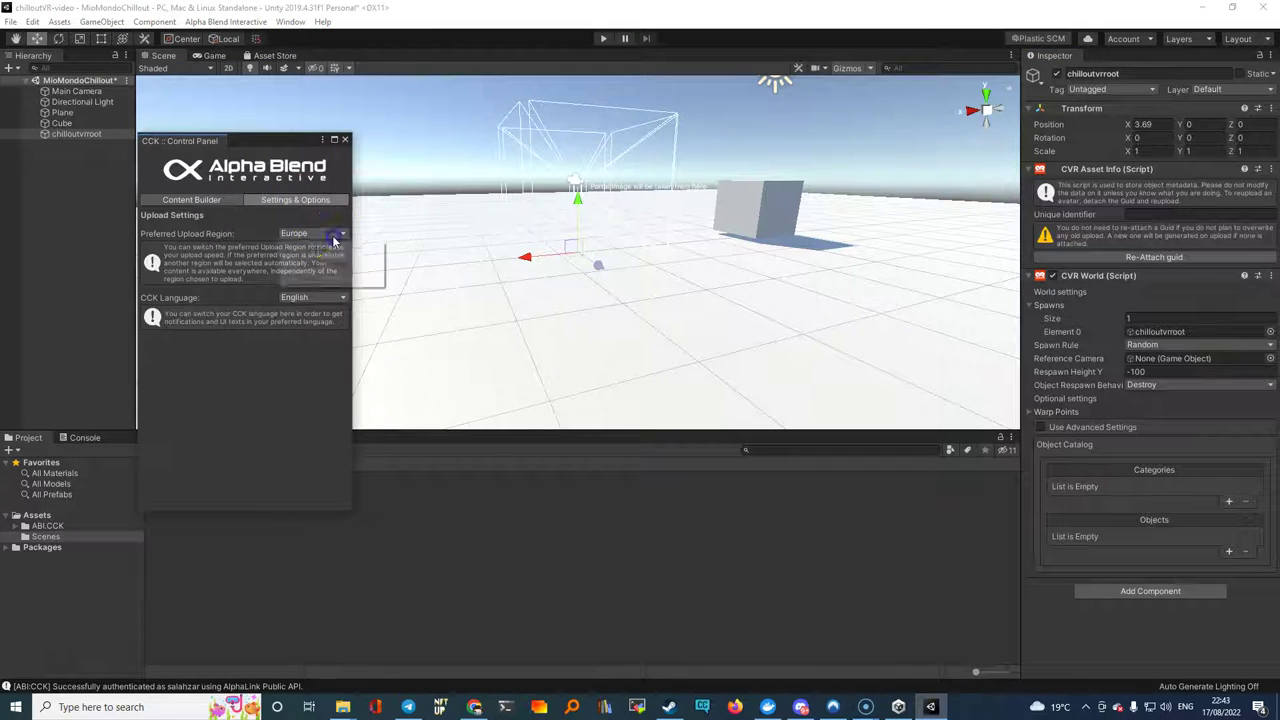
left_click(335, 240)
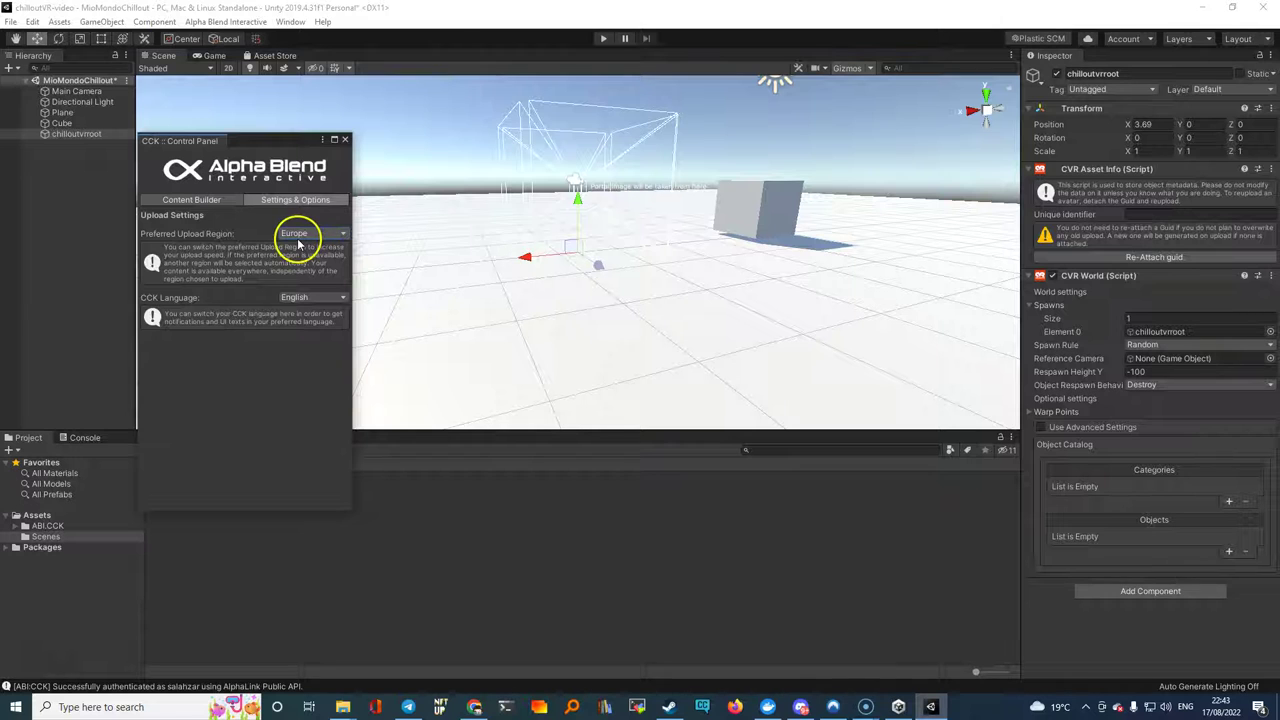
left_click(197, 204)
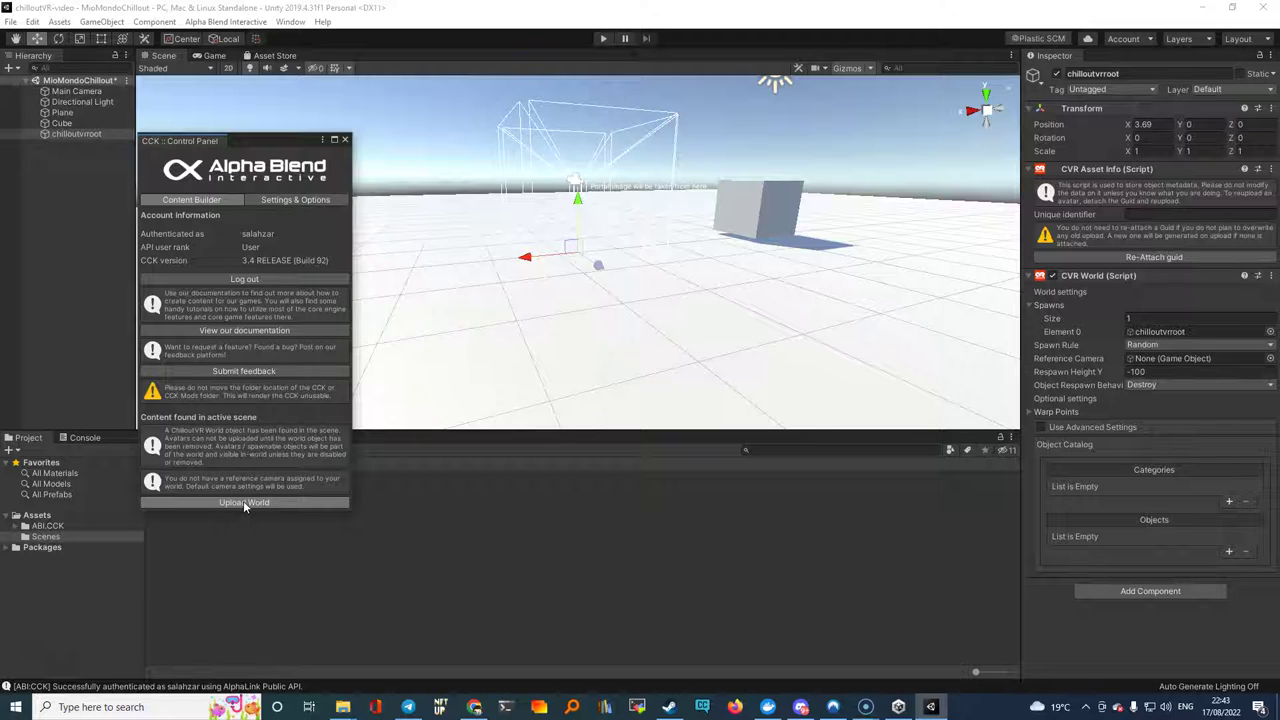
Launch Upload World from the CCK Control Panel and move the panel out of the way.
left_click(243, 502)
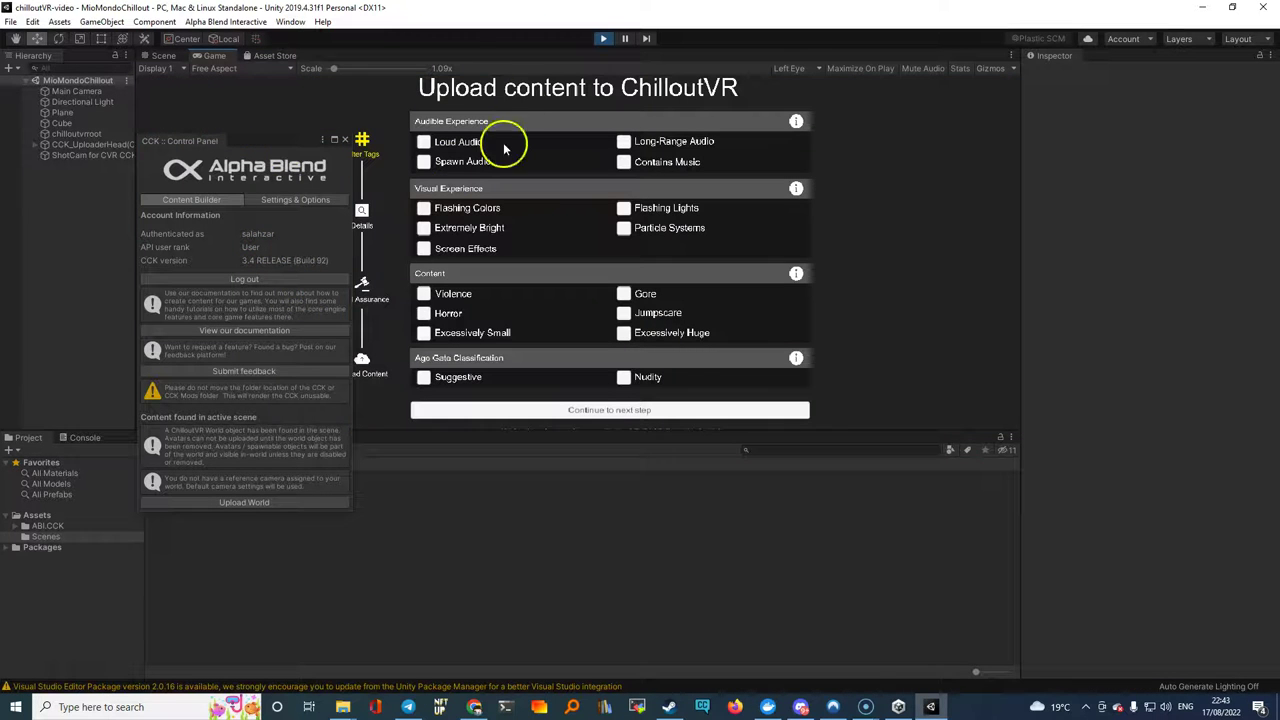
left_click_drag(286, 140, 176, 188)
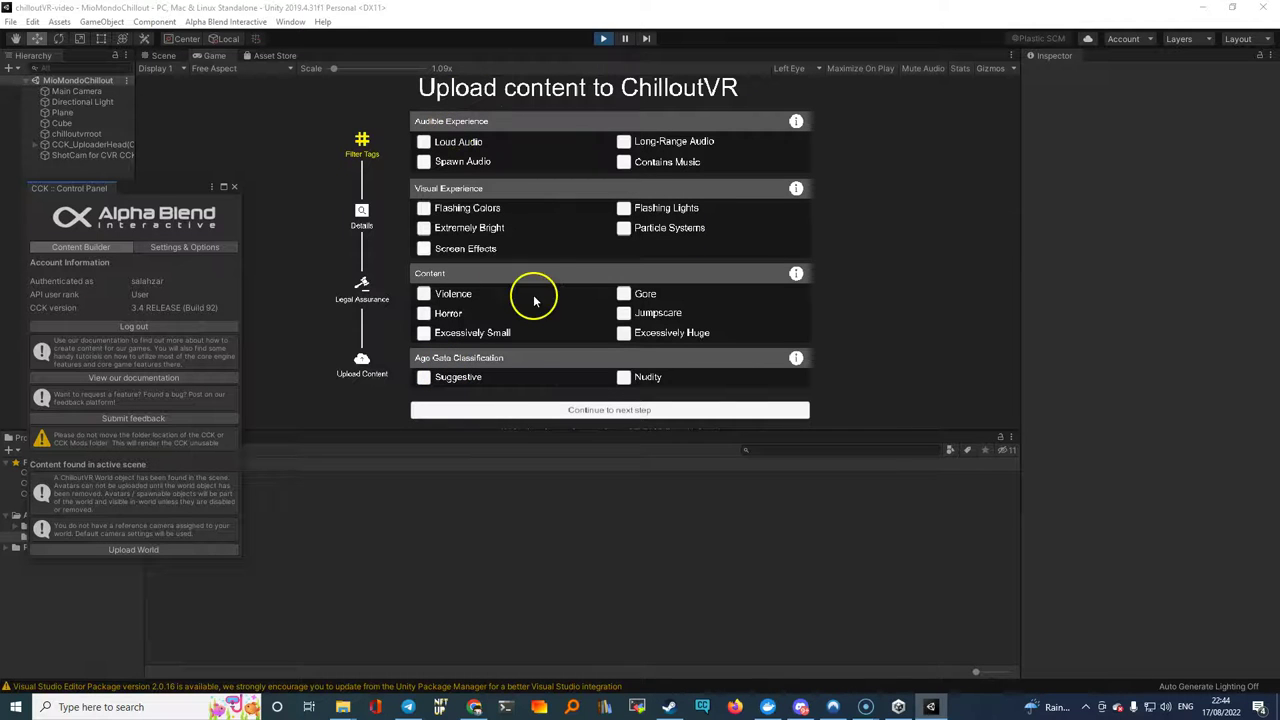
Name the upload 'test video', keep it the active upload, and shrink the Game view scale.
left_click(605, 411)
type("test video")
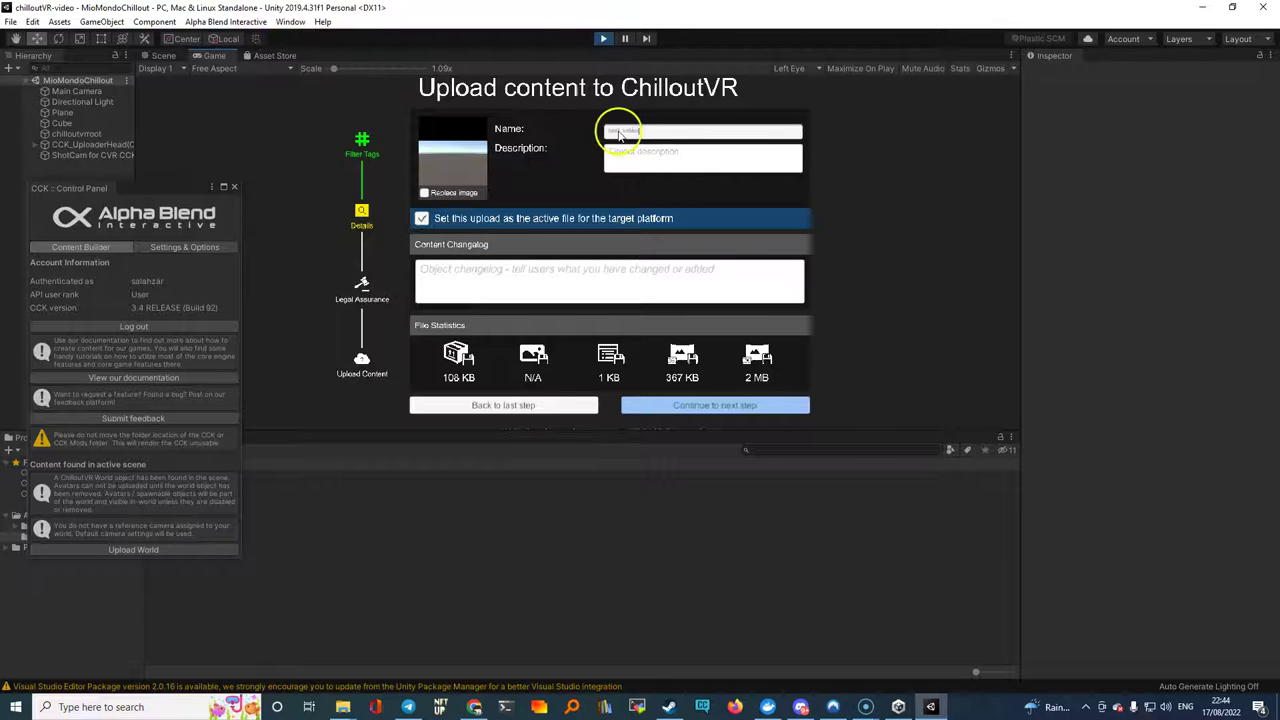
left_click_drag(334, 70, 352, 71)
key("Tab")
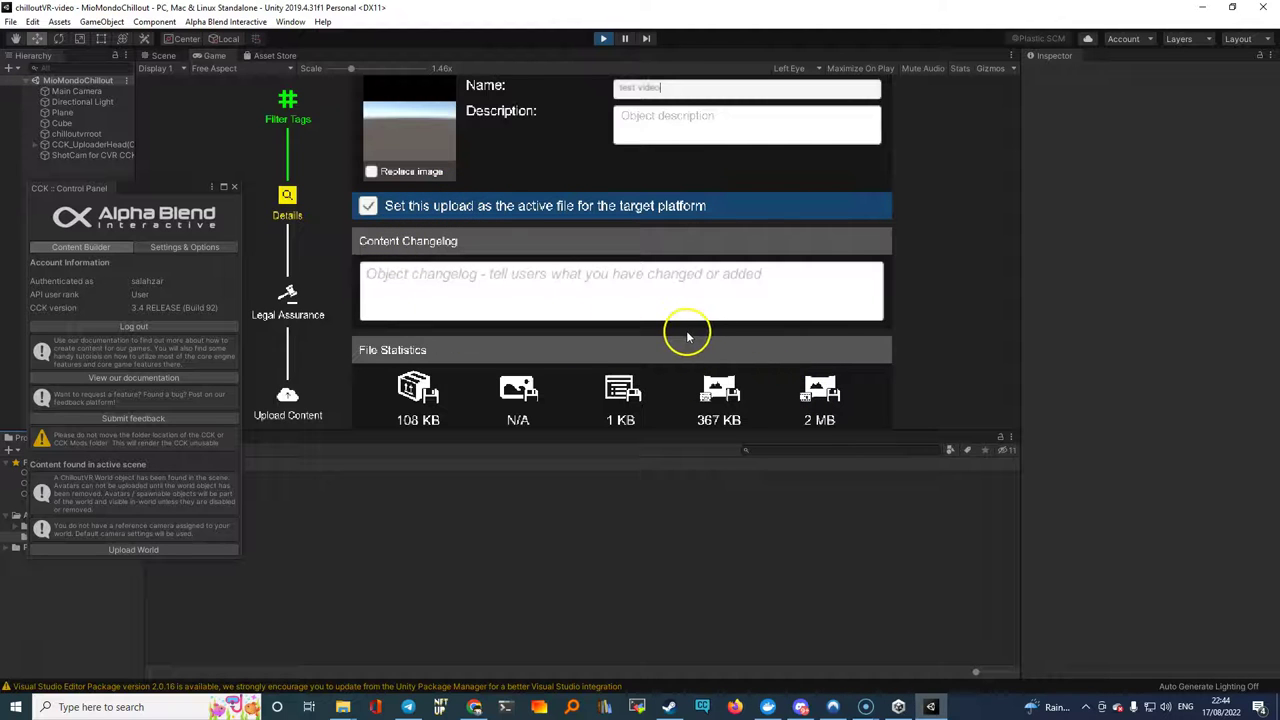
left_click_drag(350, 69, 342, 70)
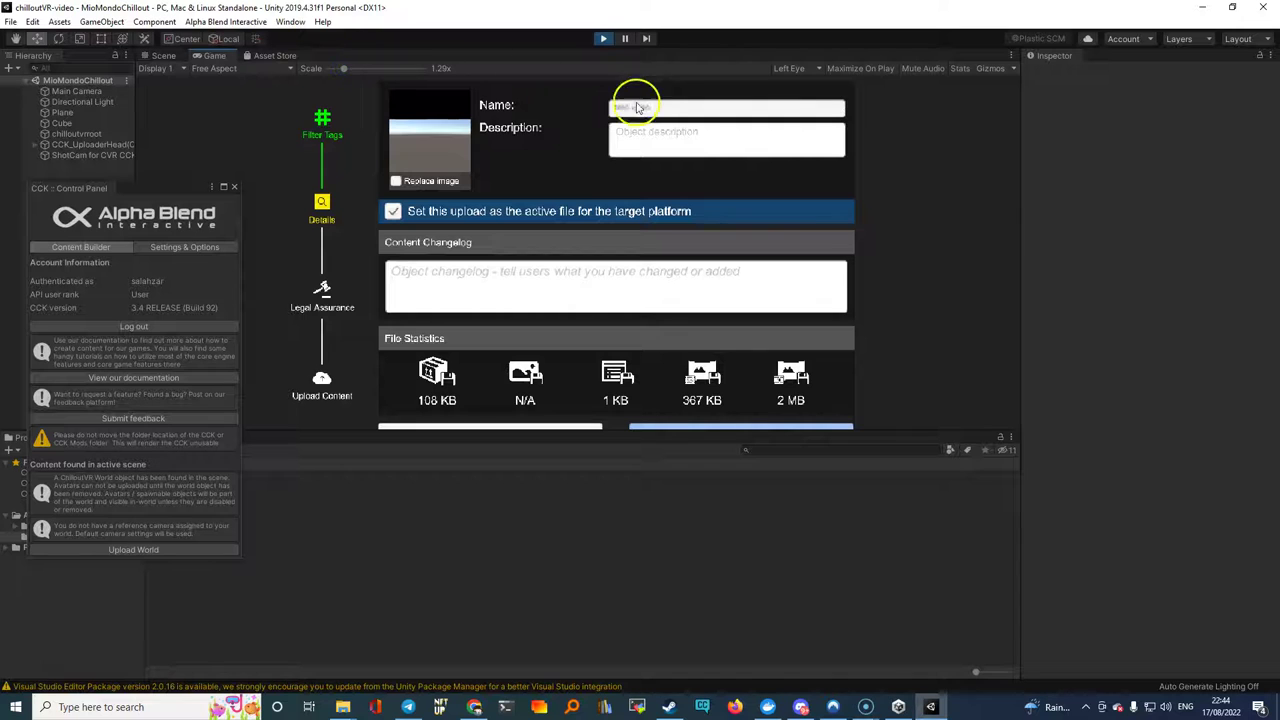
left_click(430, 290)
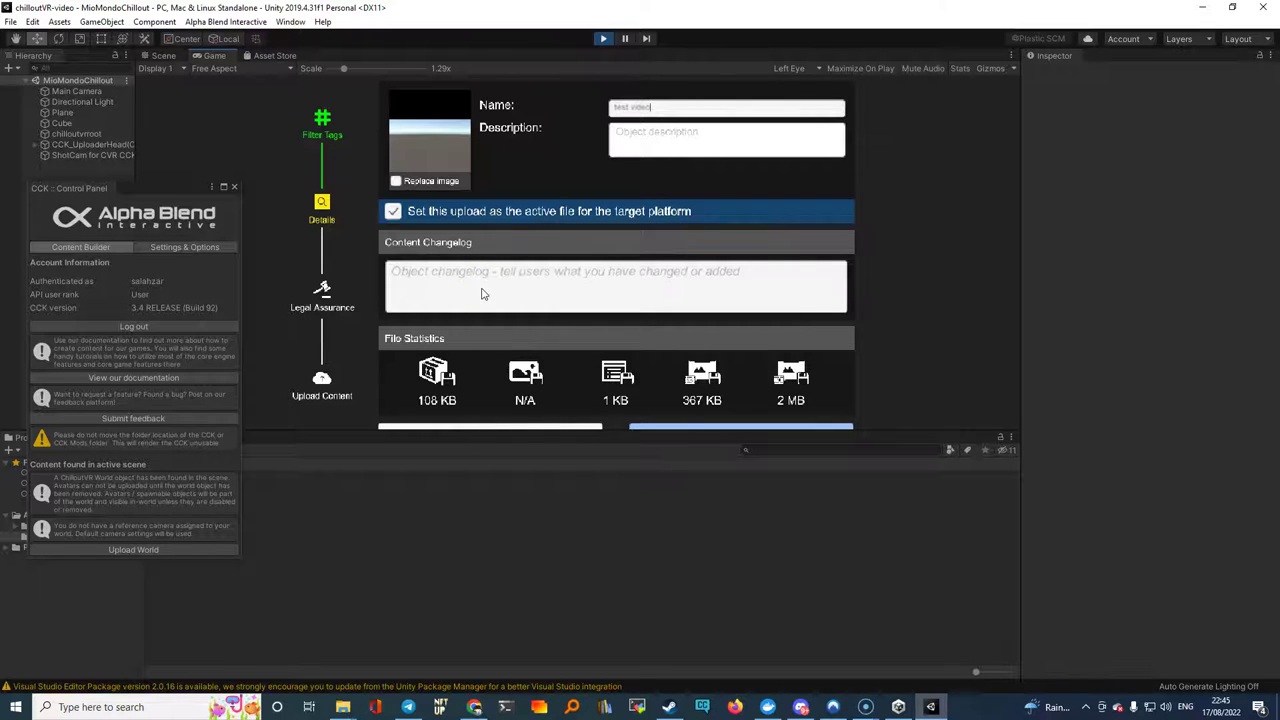
left_click_drag(343, 68, 338, 73)
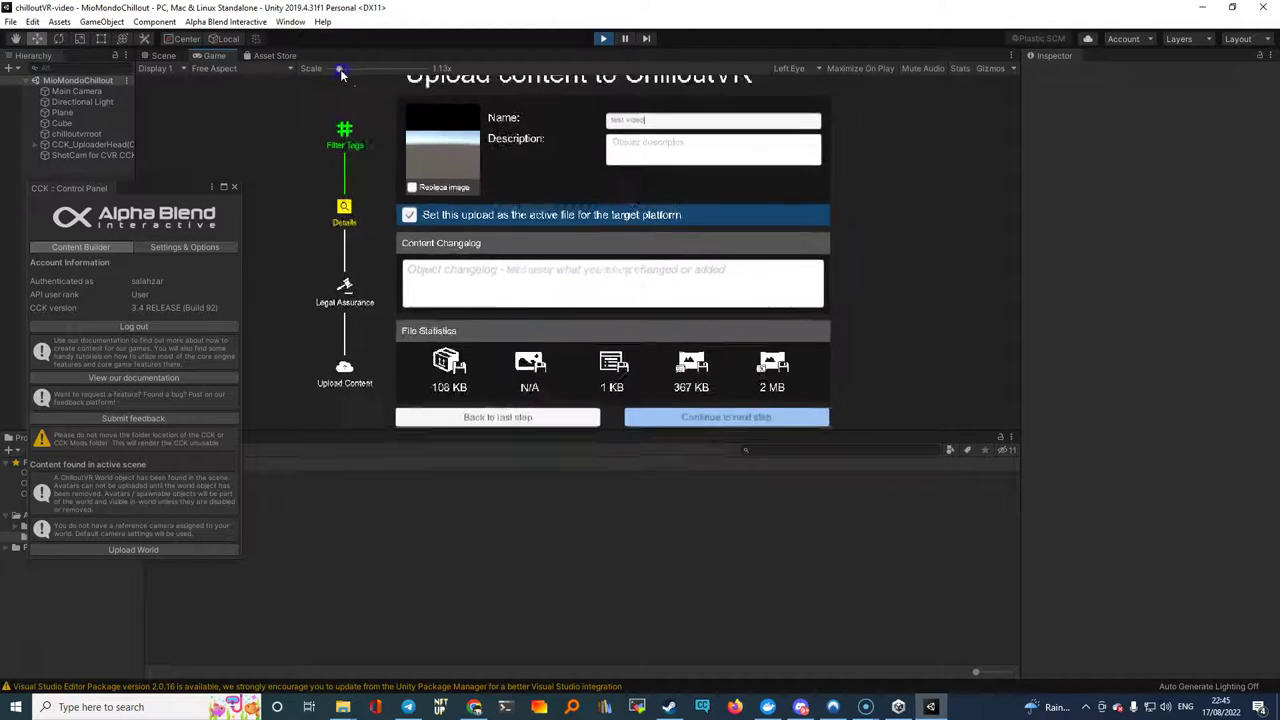
Pass the legal assurance step, upload the world to 100%, and dismiss the completion message.
left_click(704, 413)
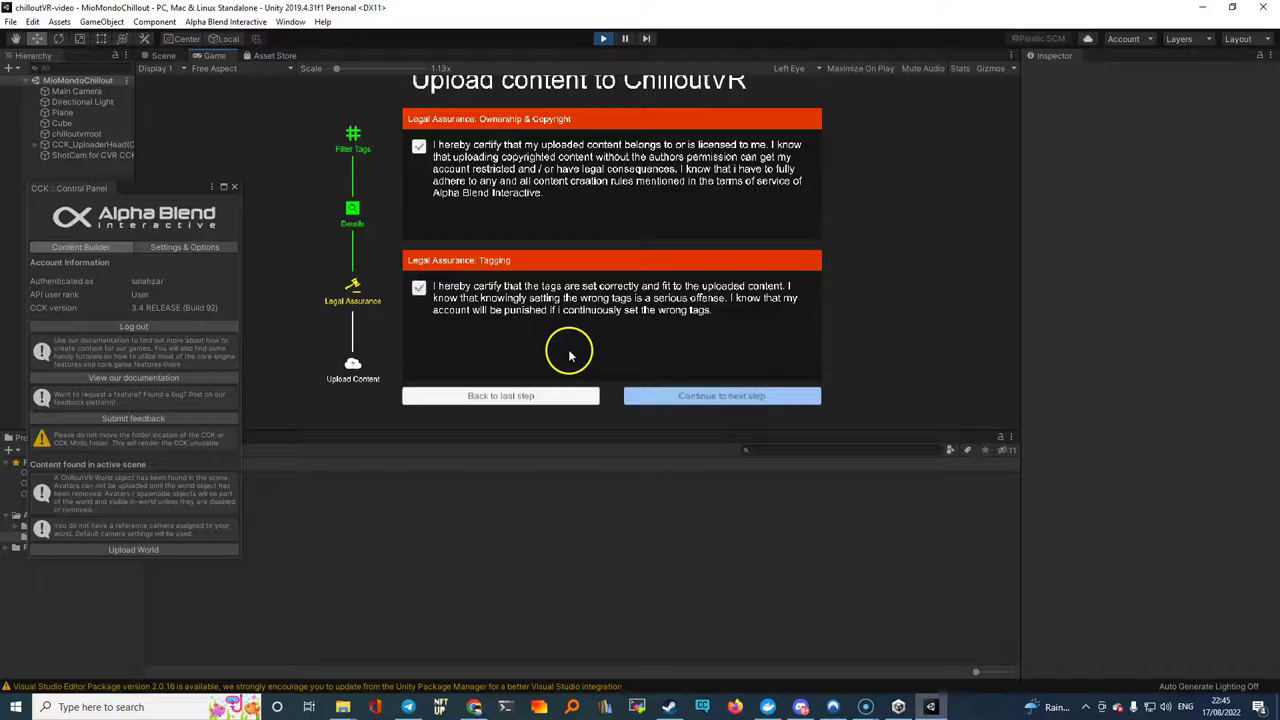
left_click(722, 397)
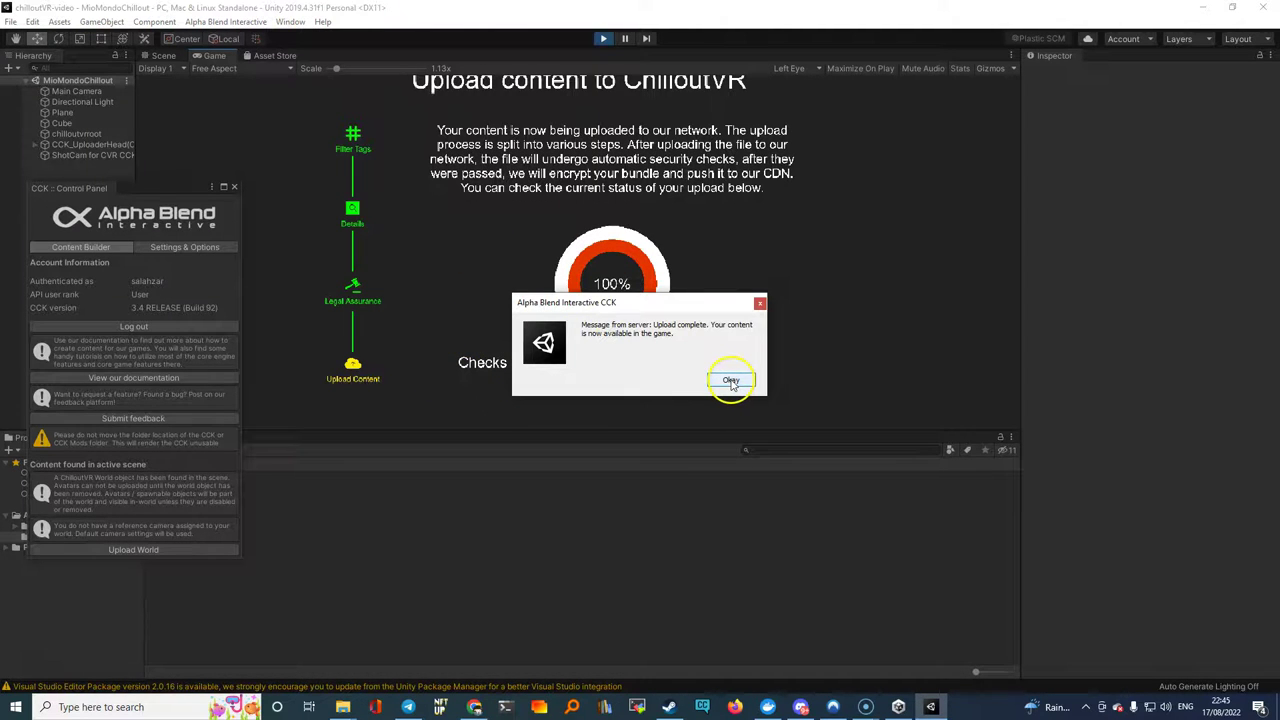
left_click(731, 381)
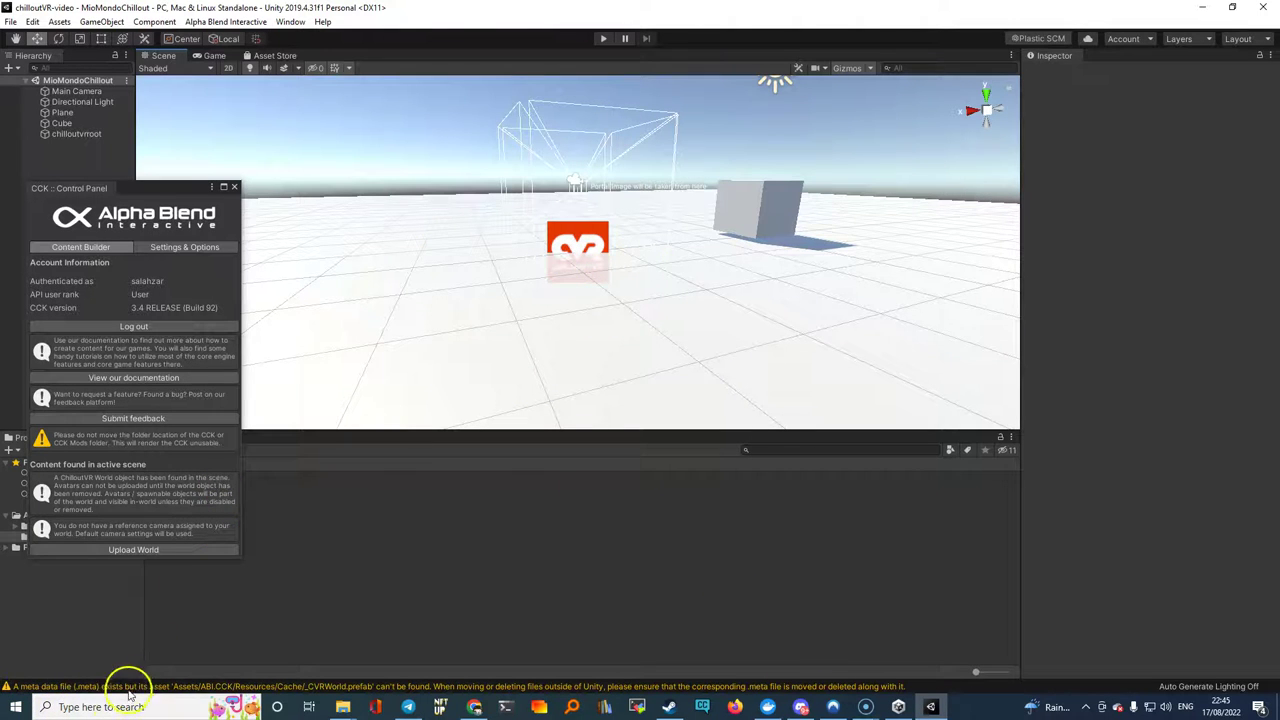
Launch ChilloutVR from its Steam page with the 'Play ChilloutVR' desktop option.
left_click(669, 707)
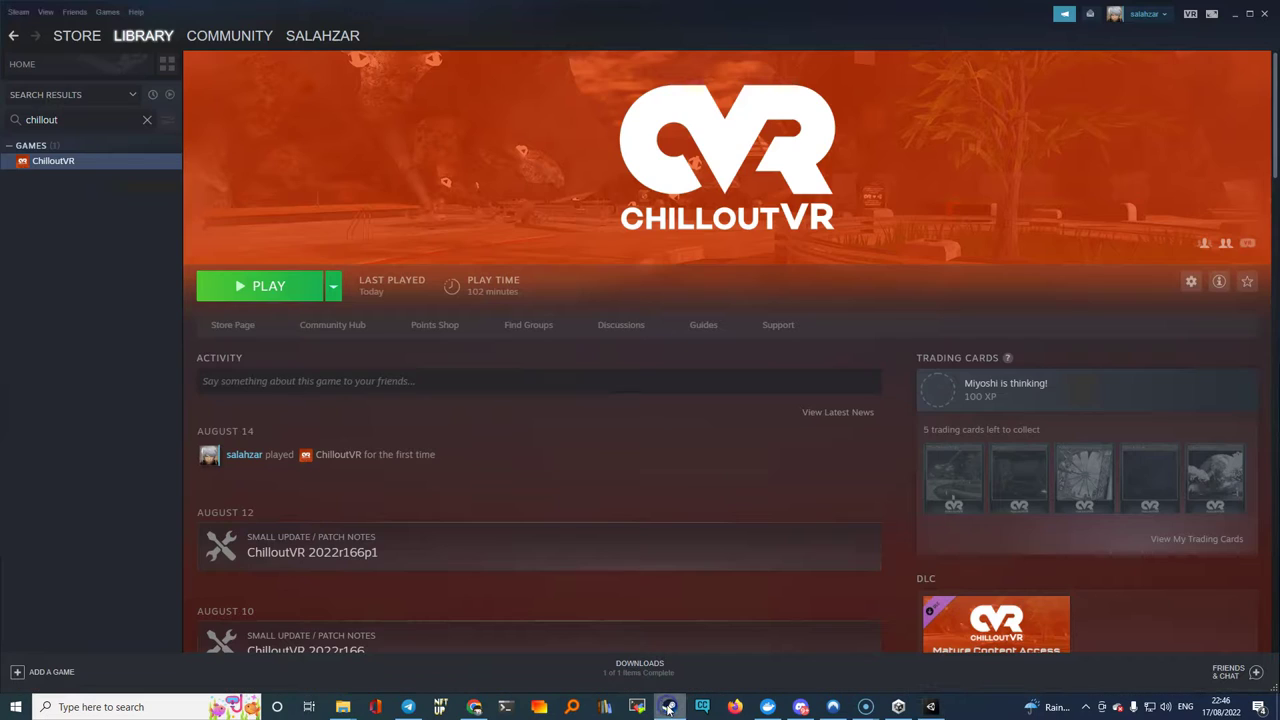
left_click(285, 291)
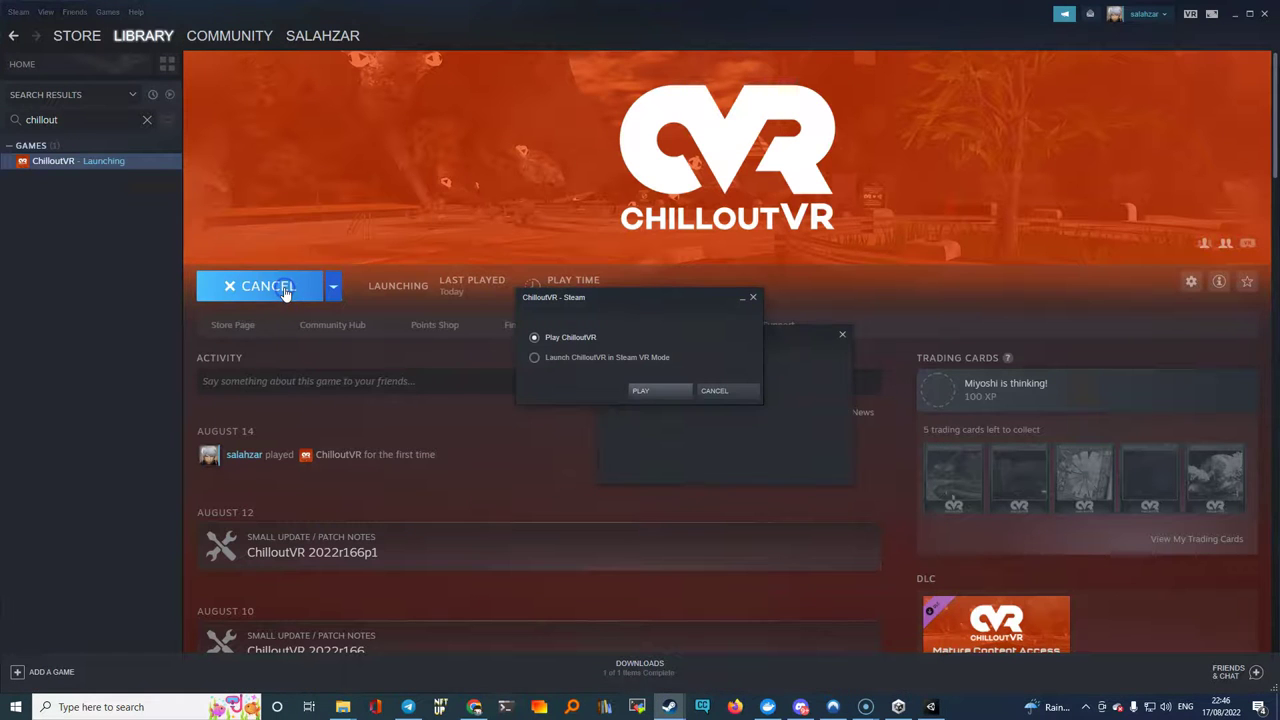
left_click(652, 388)
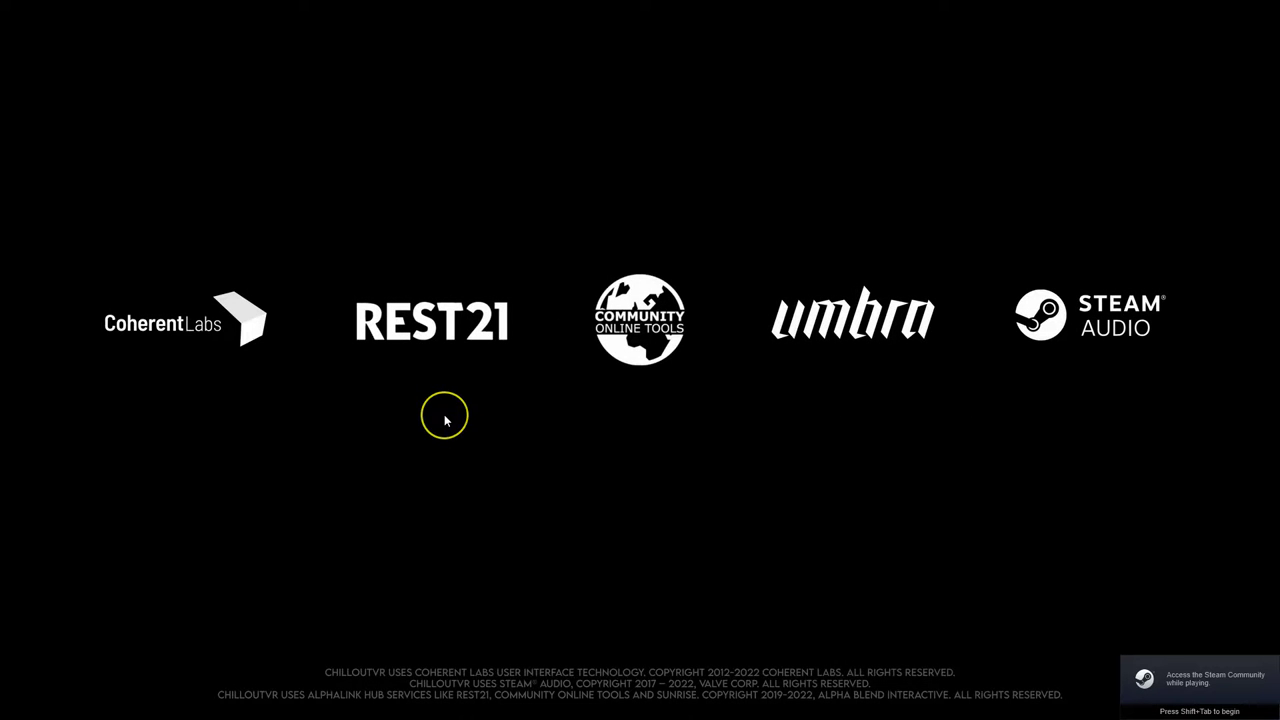
Let ChilloutVR authenticate and load the home world bundle to 100%.
left_click(532, 456)
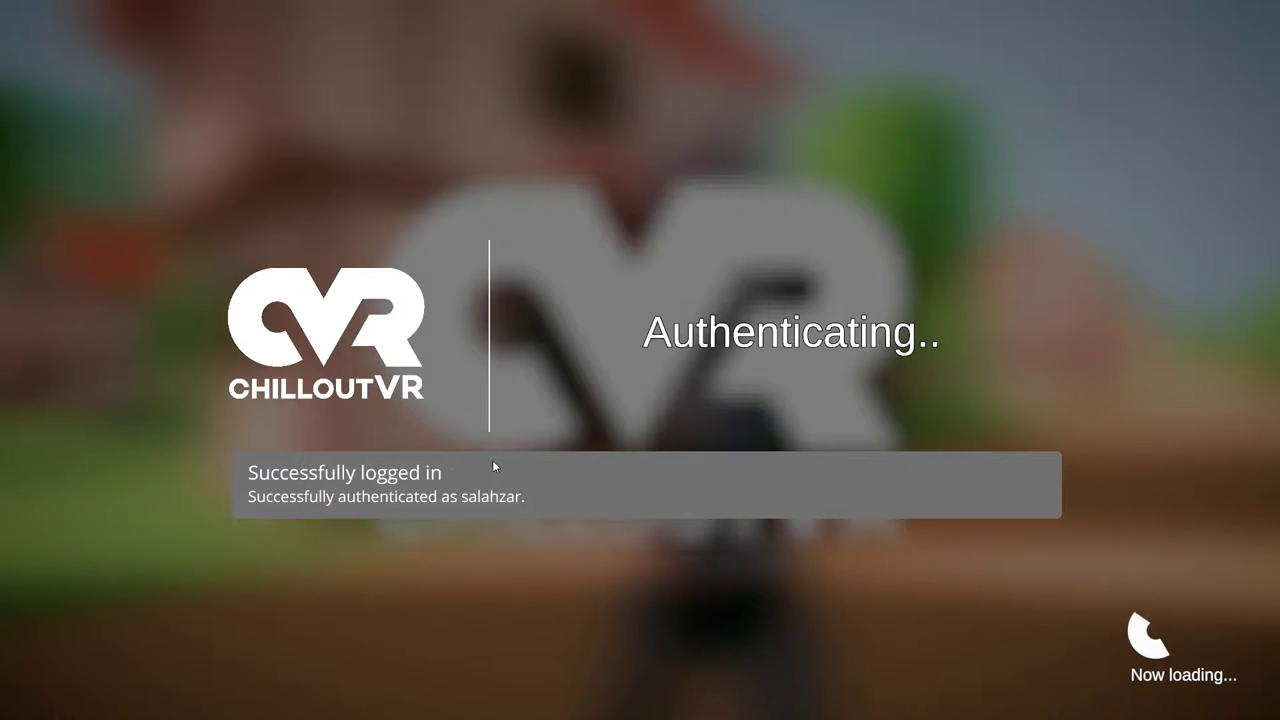
left_click(529, 351)
left_click(428, 503)
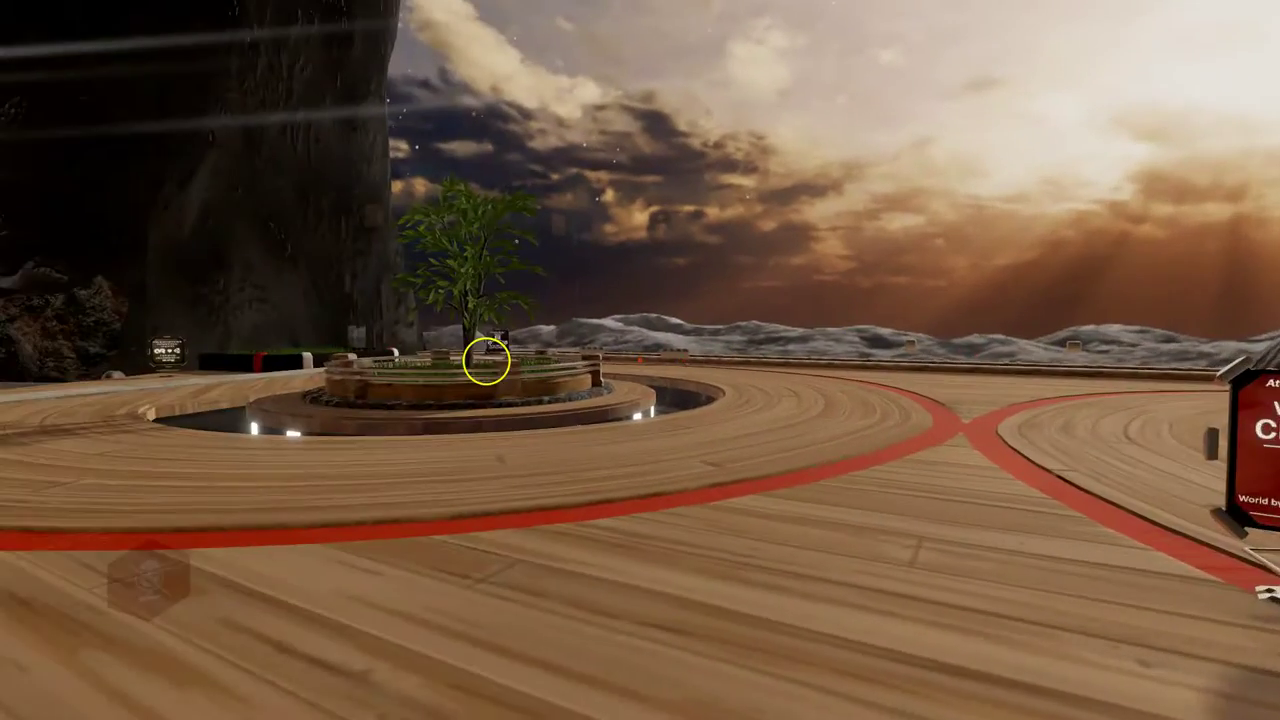
Show the 'test video' world details (108 KB, uploaded 2022-08-17) via Worlds > My Worlds.
key("Escape")
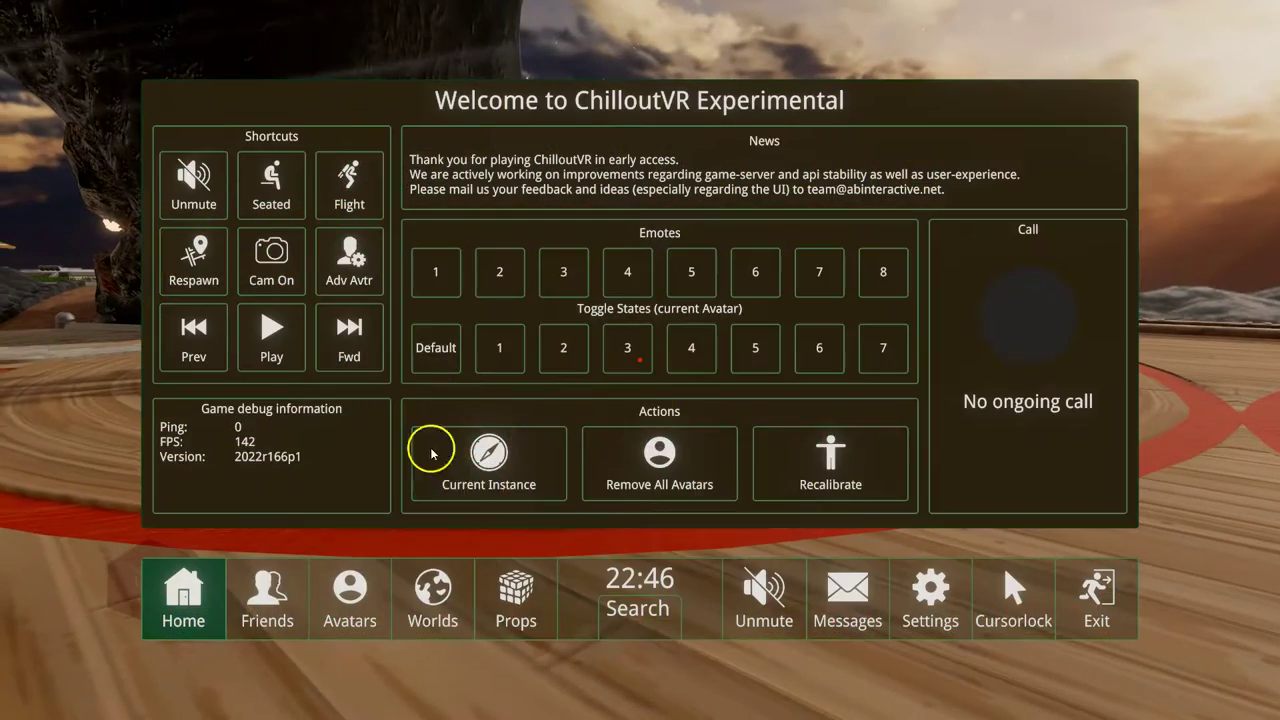
left_click(410, 588)
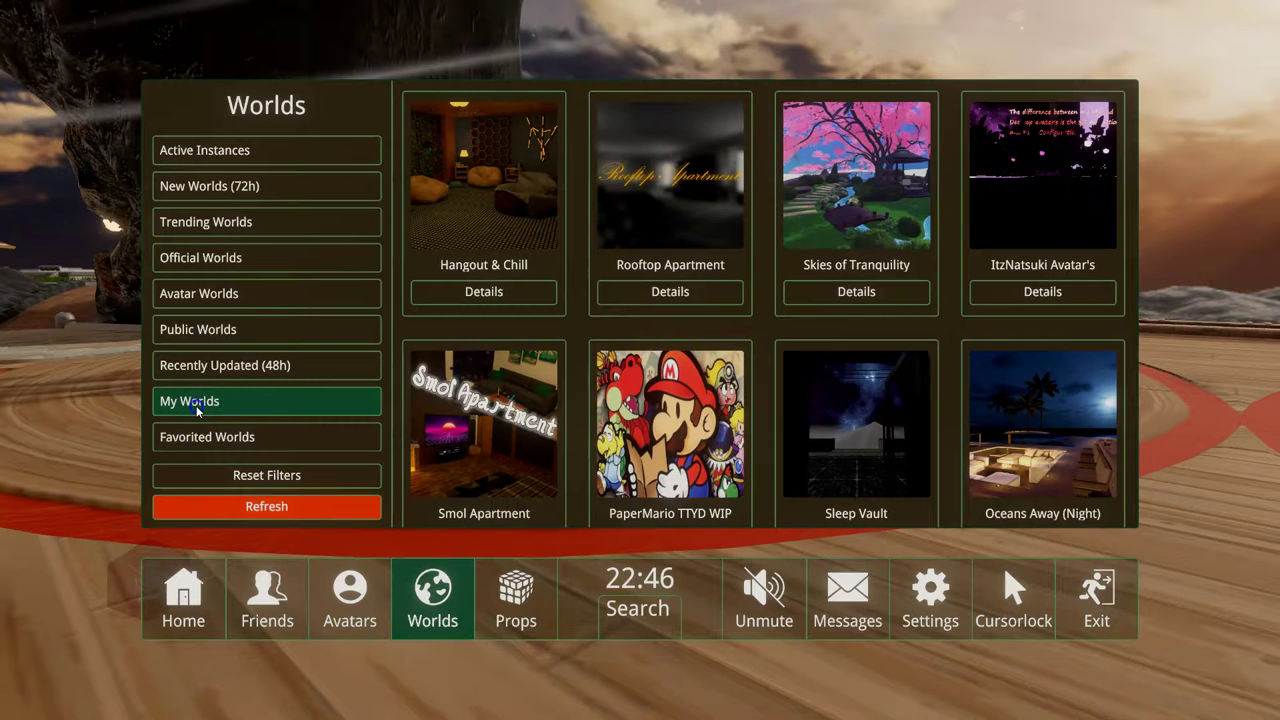
left_click(196, 405)
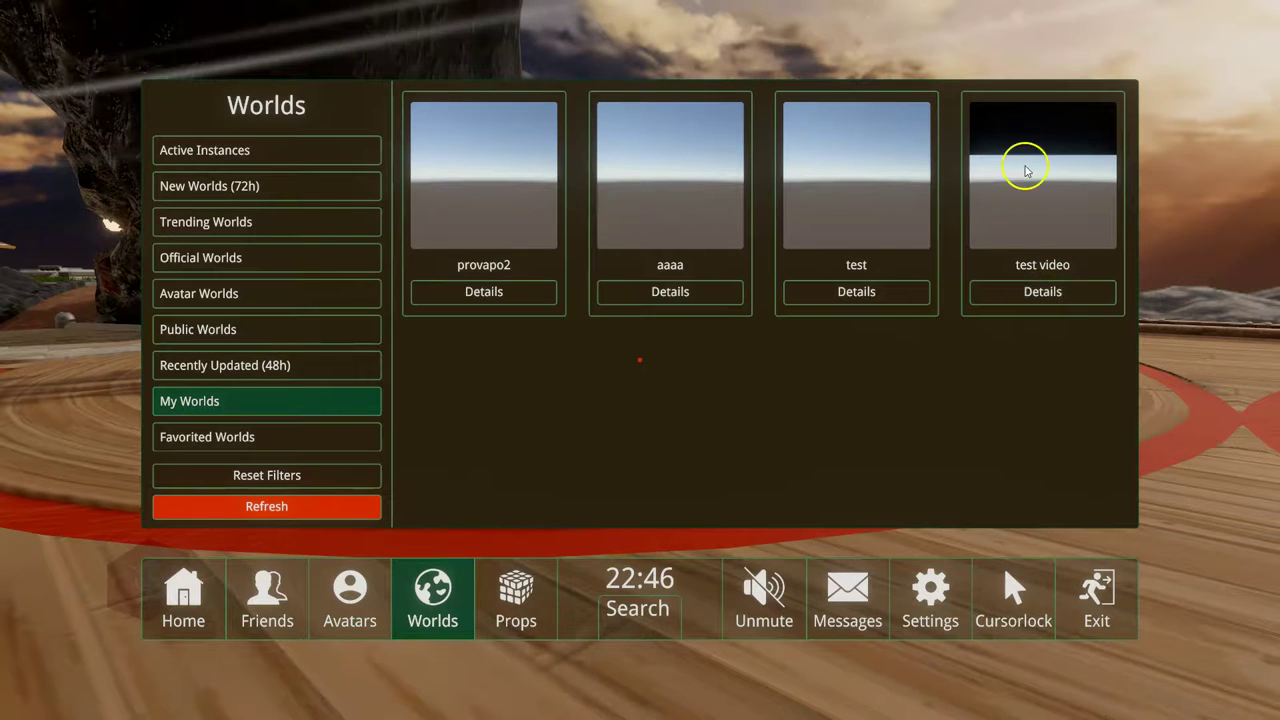
left_click(1049, 296)
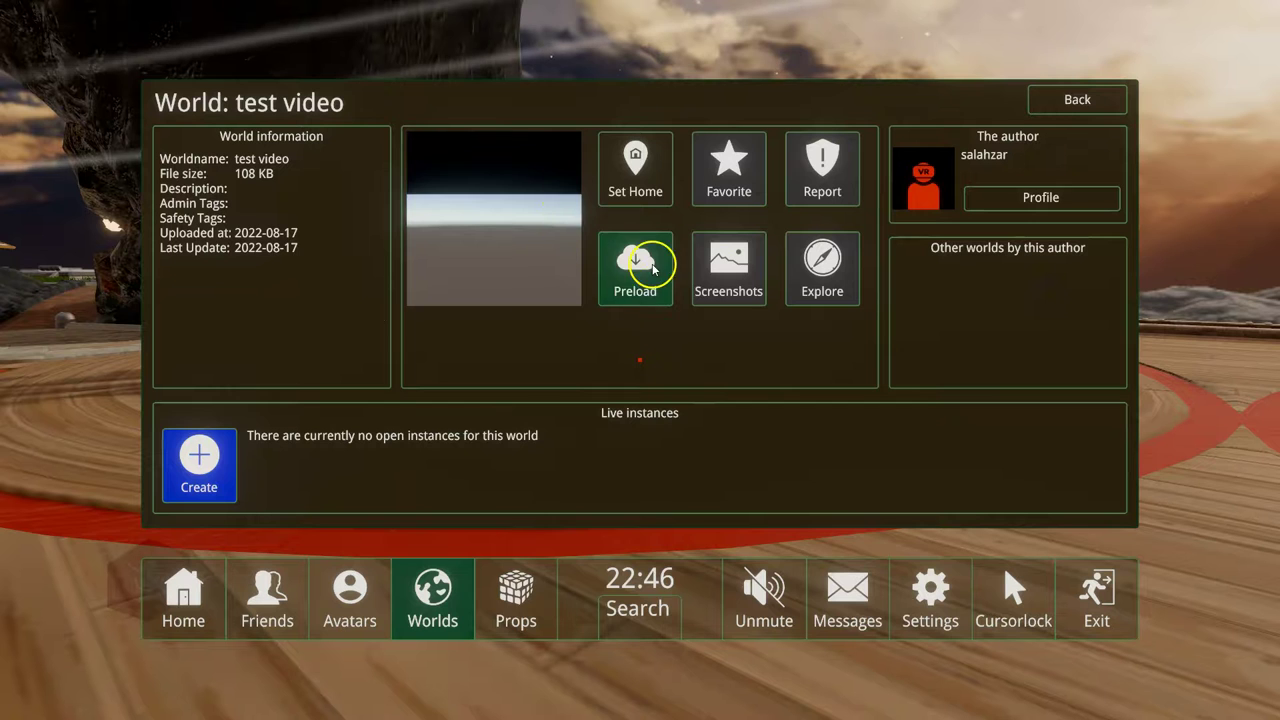
Create a US-region, Owner Must Invite instance of 'test video' and join it.
left_click(204, 467)
left_click(637, 414)
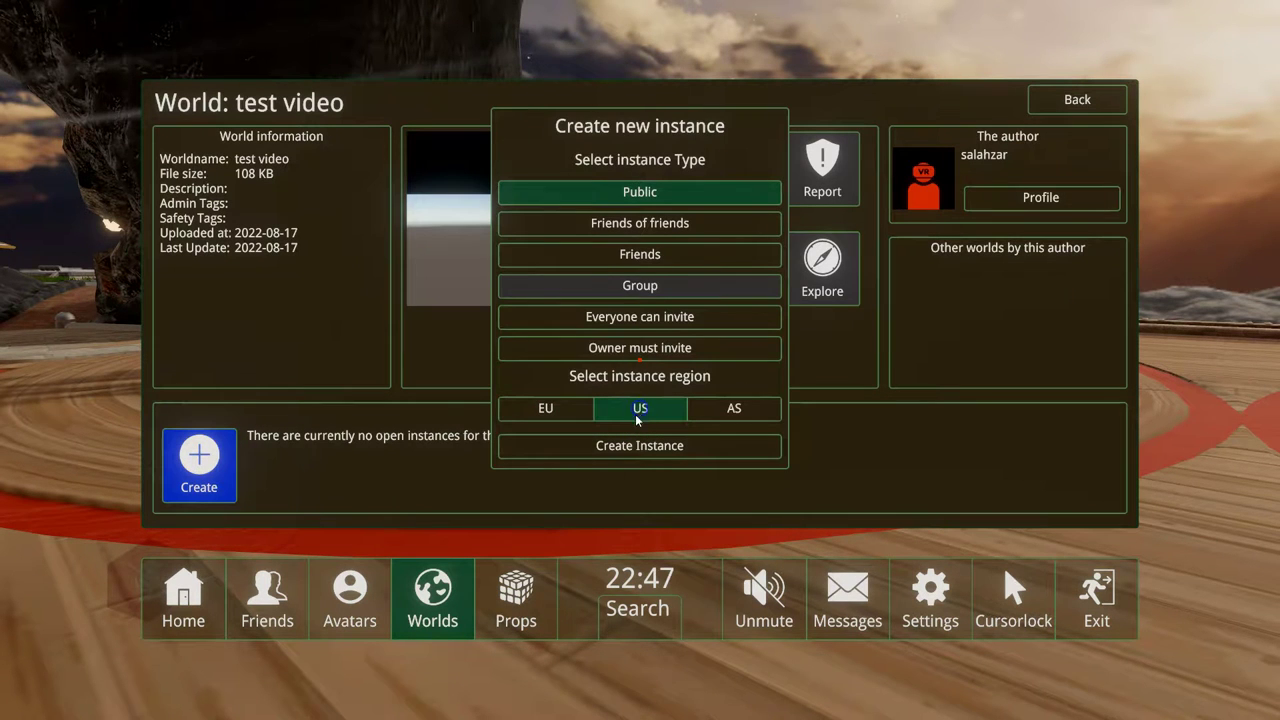
left_click(640, 350)
left_click(629, 447)
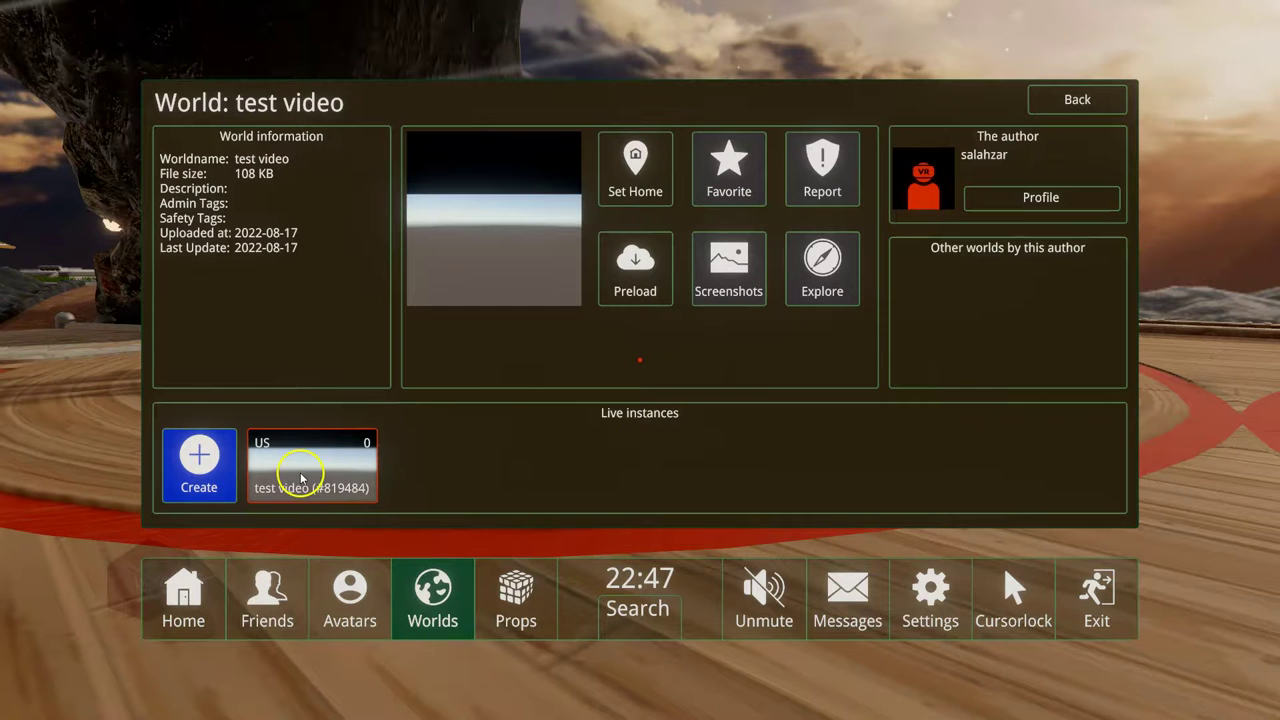
left_click(301, 479)
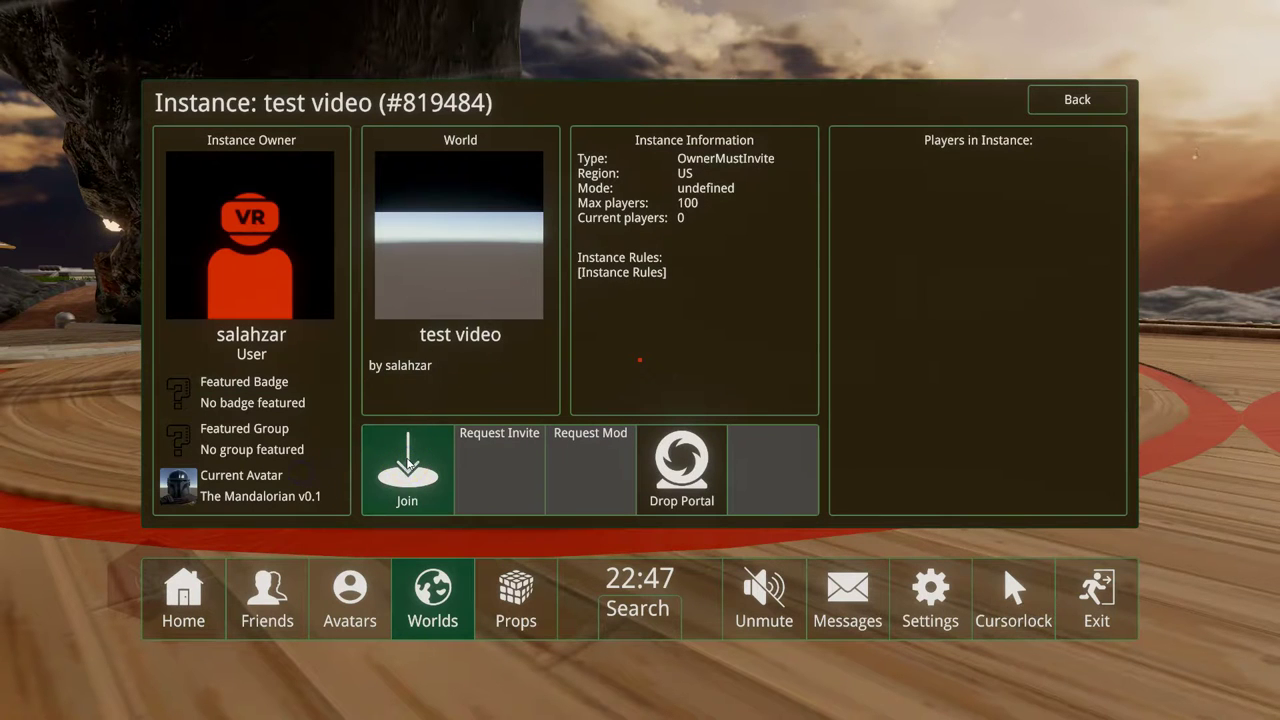
left_click(409, 463)
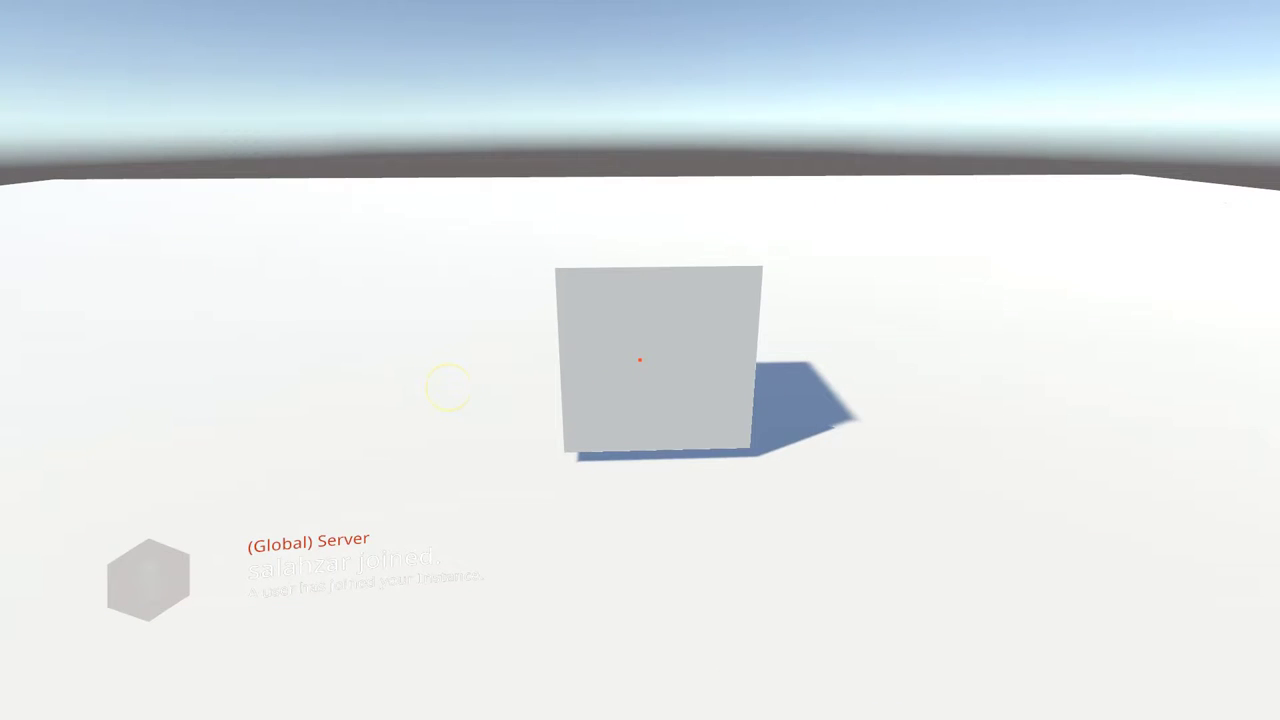
Walk toward the cube, looking down at the floor and shadow, then up at the sky.
key("w")
mouse_move(677, 434)
left_mouse_down()
mouse_move(543, 499)
mouse_move(157, 486)
left_mouse_up()
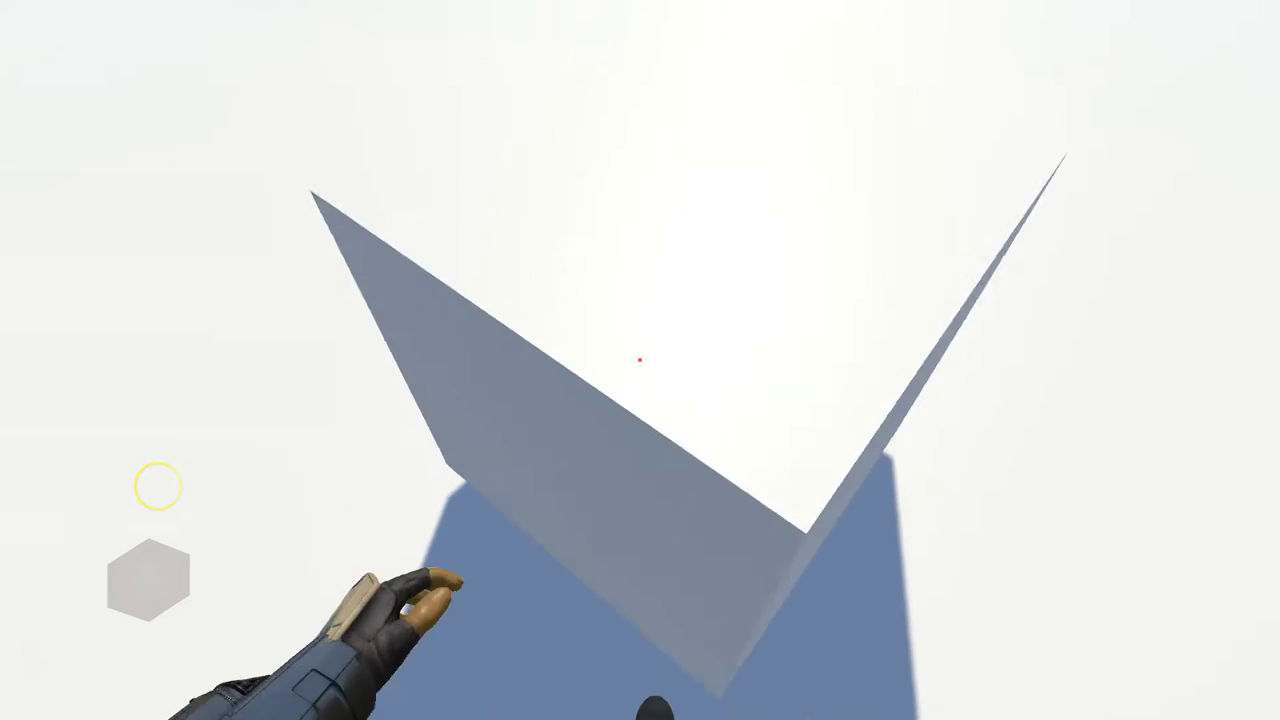
mouse_move(157, 486)
left_mouse_down()
mouse_move(684, 443)
mouse_move(700, 516)
mouse_move(737, 422)
mouse_move(693, 428)
mouse_move(734, 463)
mouse_move(824, 467)
mouse_move(417, 426)
mouse_move(854, 414)
mouse_move(779, 414)
left_mouse_up()
key("w")
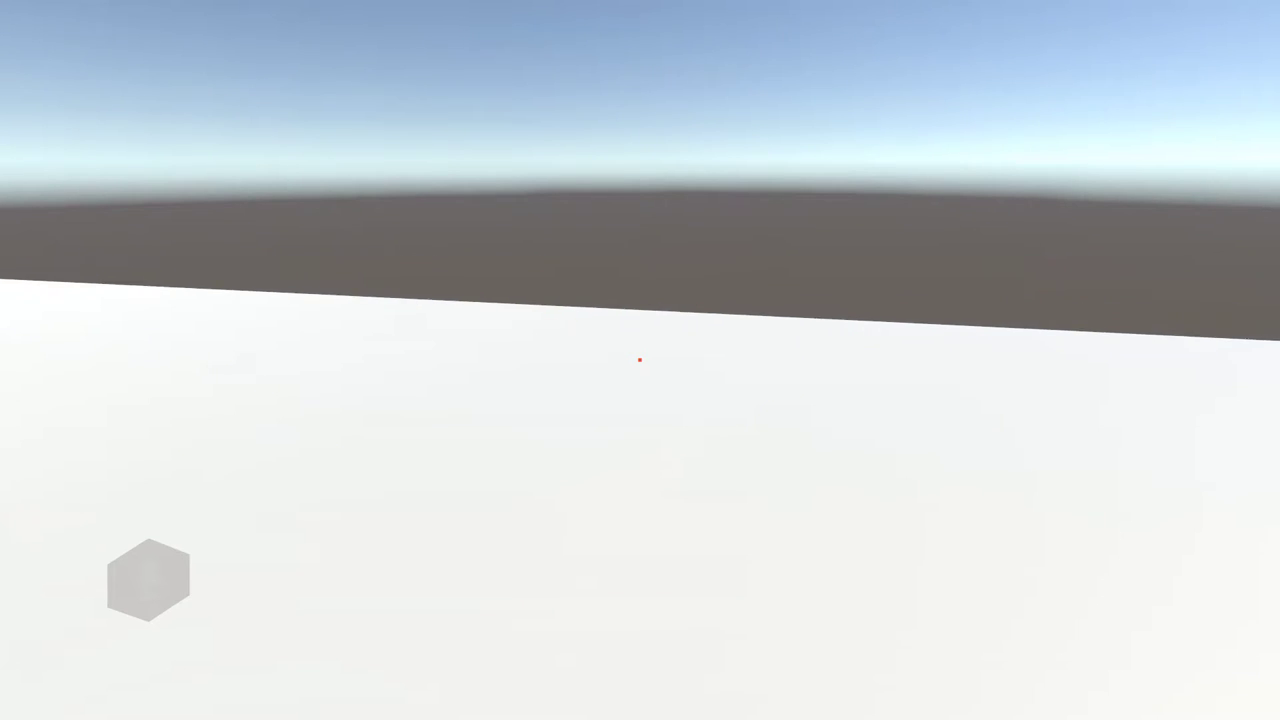
mouse_move(779, 414)
left_mouse_down()
mouse_move(769, 434)
mouse_move(664, 447)
mouse_move(489, 320)
mouse_move(443, 323)
mouse_move(349, 211)
mouse_move(259, 203)
left_mouse_up()
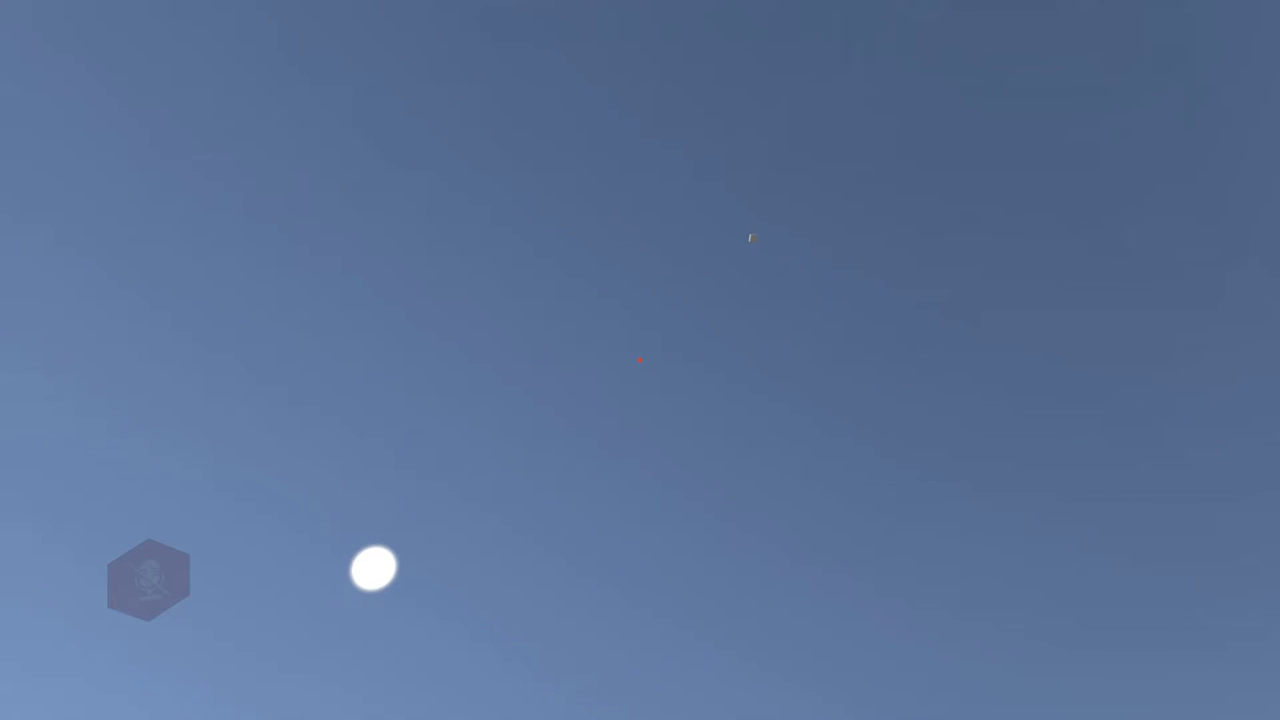
left_click_drag(259, 203, 330, 160)
Look from the blue sky back down to the cube and its shadow on the white plane.
mouse_move(300, 250)
left_mouse_down()
mouse_move(186, 400)
mouse_move(70, 481)
mouse_move(89, 540)
mouse_move(134, 520)
mouse_move(166, 414)
mouse_move(20, 308)
mouse_move(163, 417)
mouse_move(106, 380)
mouse_move(122, 400)
left_mouse_up()
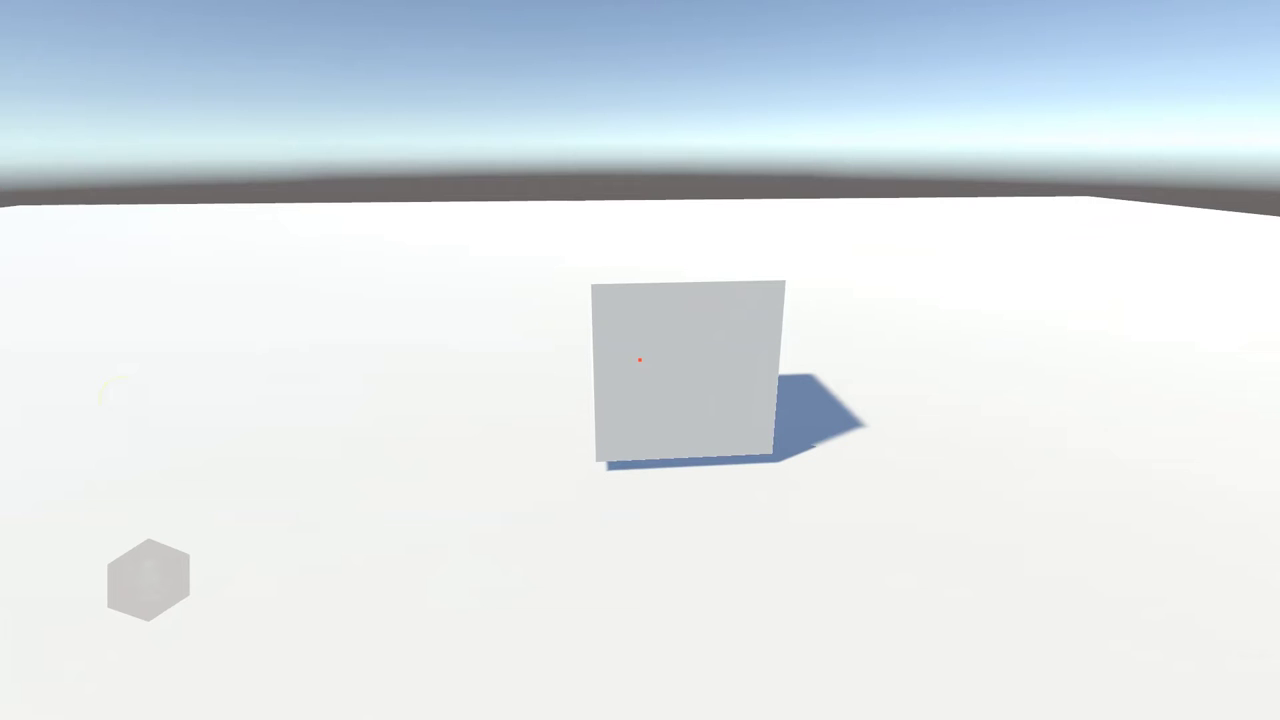
mouse_move(120, 410)
left_mouse_down()
mouse_move(106, 360)
mouse_move(235, 486)
mouse_move(200, 506)
mouse_move(223, 480)
mouse_move(123, 457)
mouse_move(117, 393)
left_mouse_up()
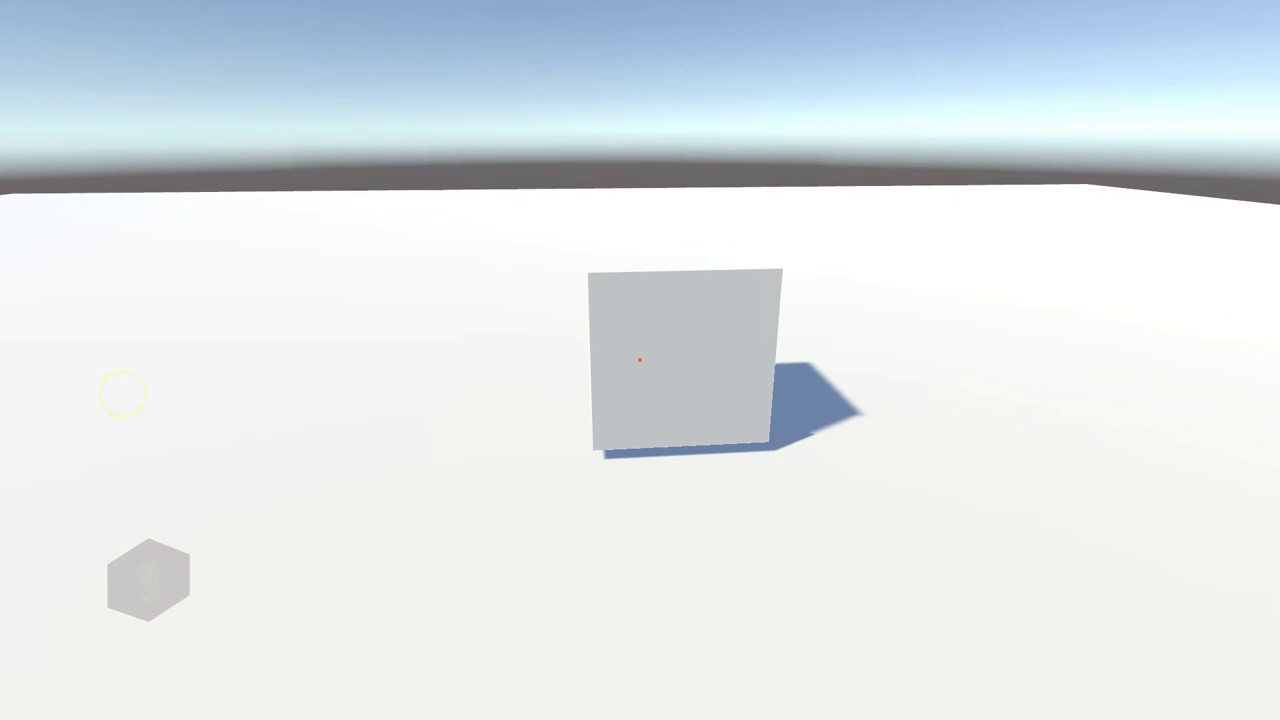